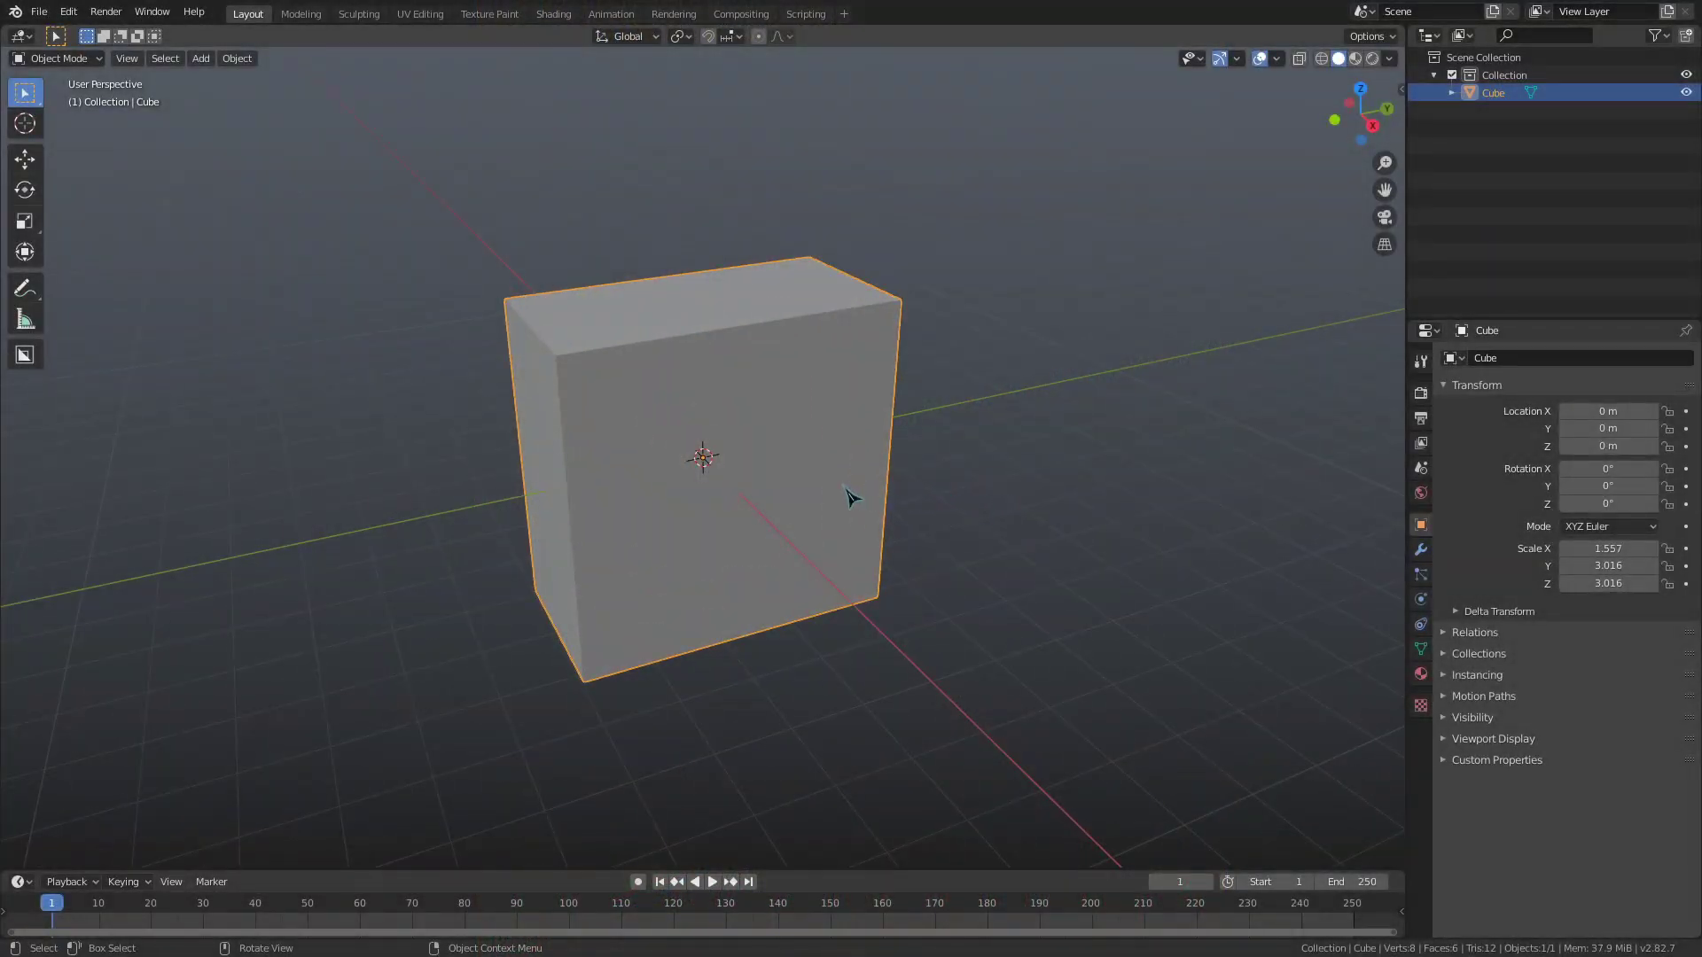
- Inset the box's front face in Edit Mode
key(Tab)
key(3)
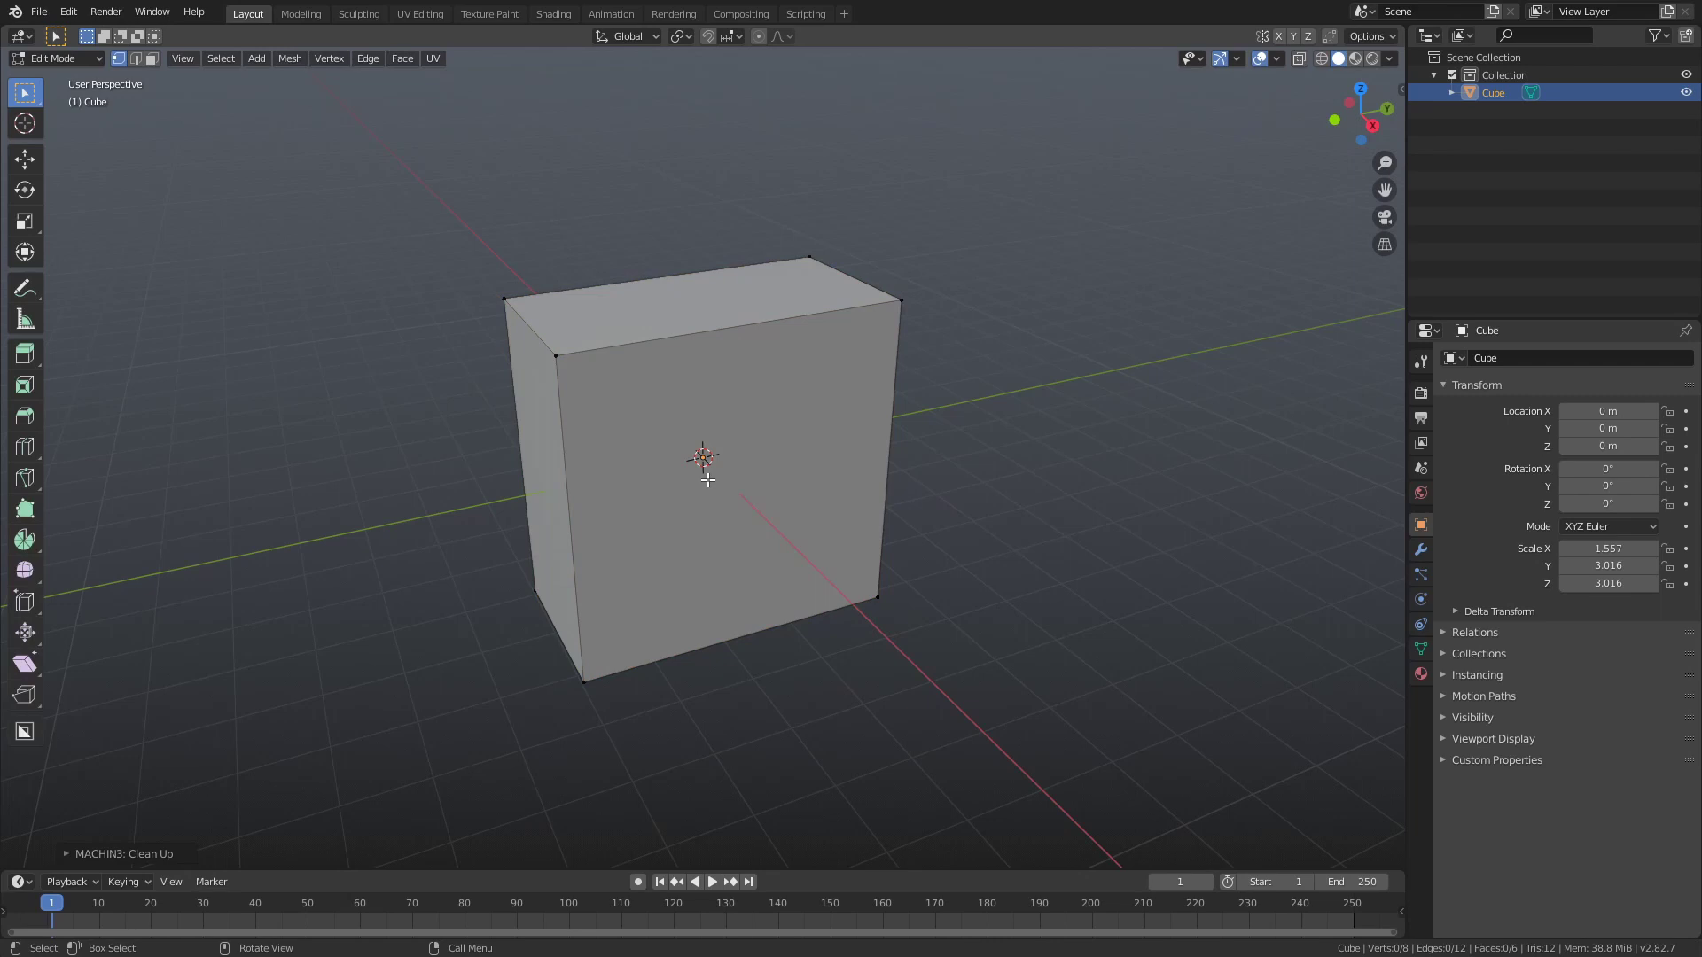
click(617, 348)
middle_drag(843, 479, 824, 450)
scroll(1130, 439, up, 1)
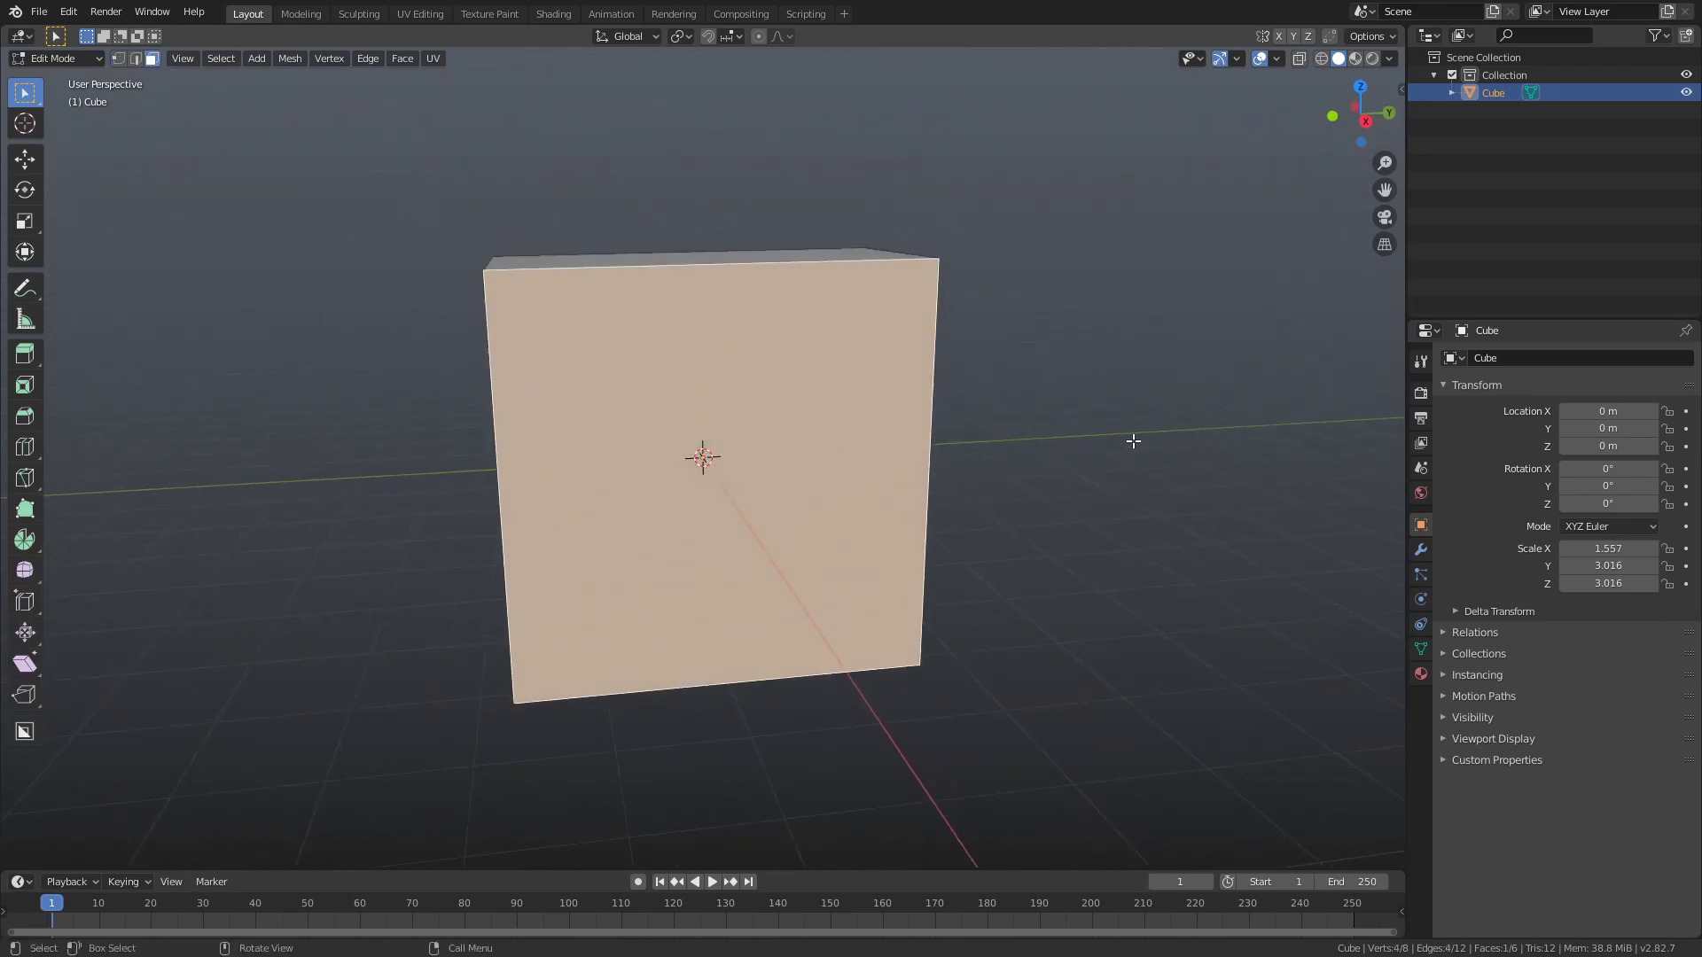
key(i)
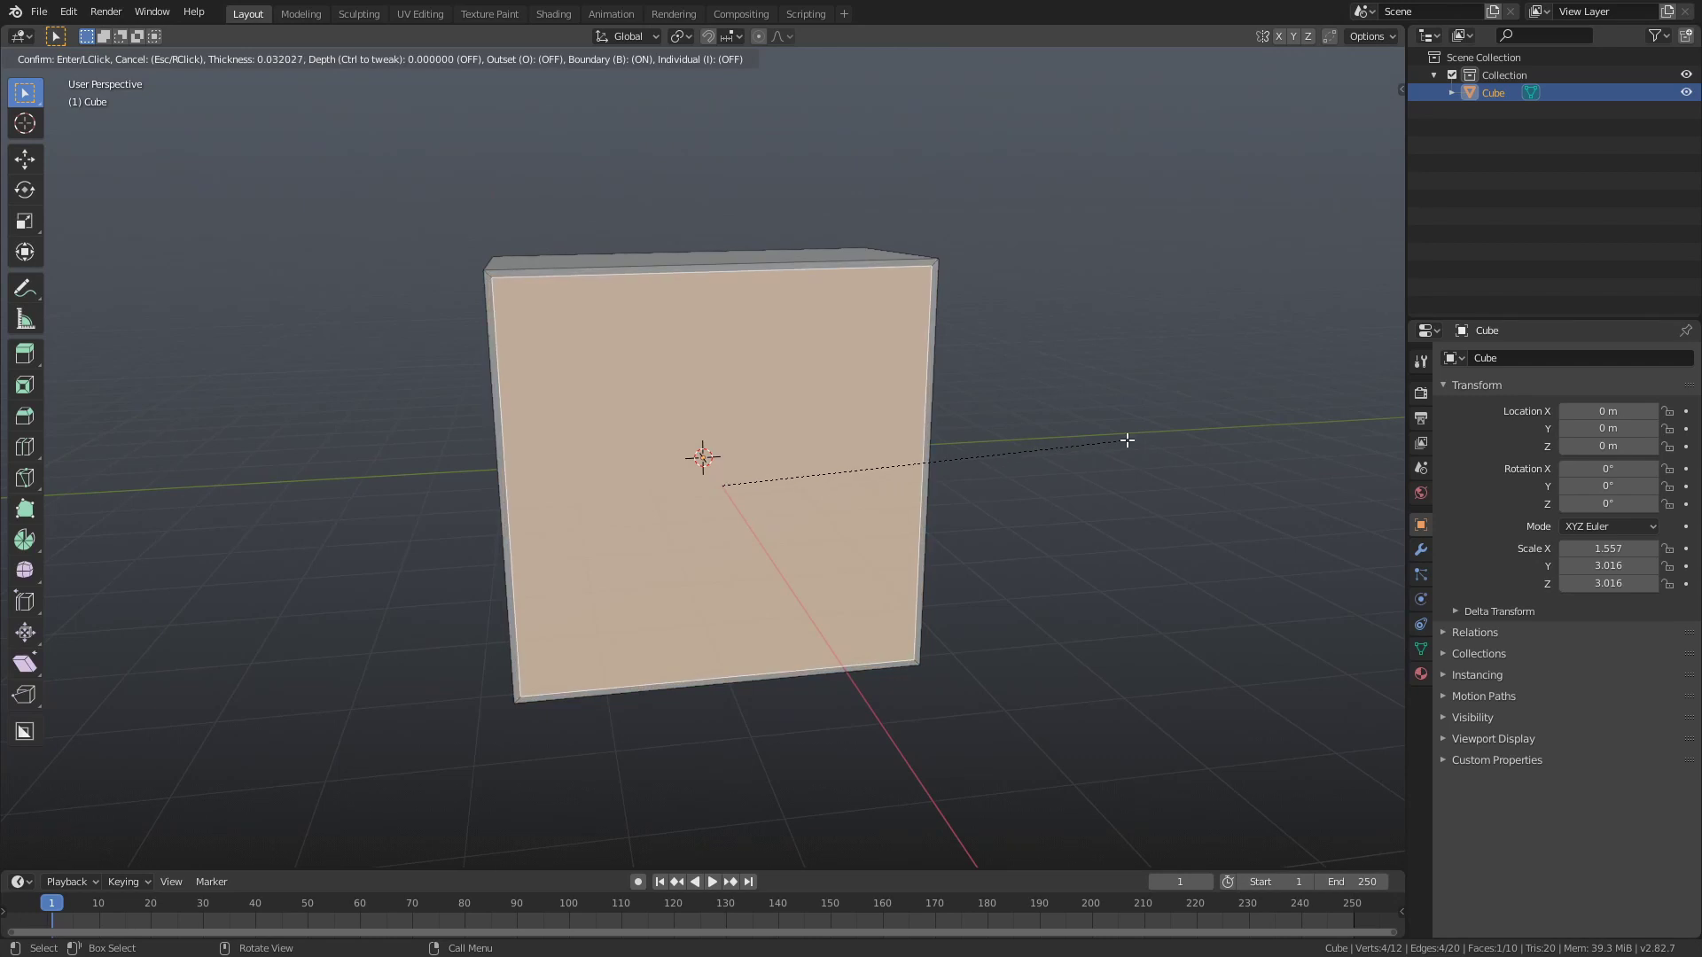
click(983, 478)
- Duplicate the inset front face and move the copy outward along X
key(e)
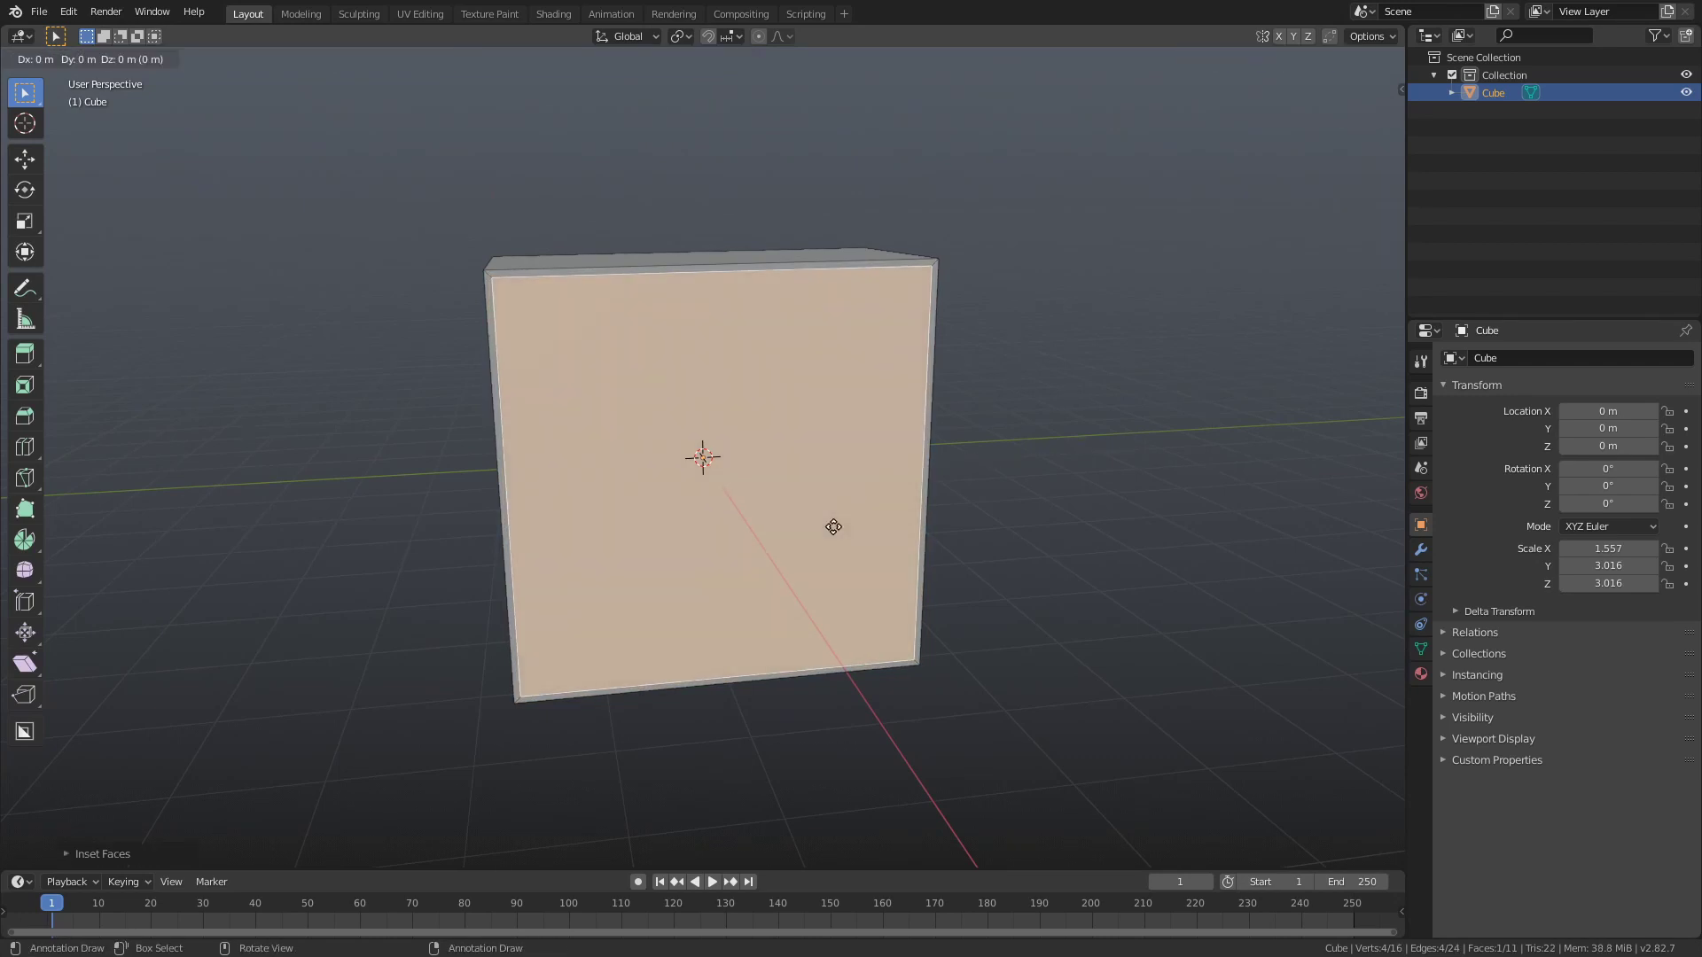
right_click(833, 526)
middle_drag(846, 528, 907, 550)
key(g)
key(x)
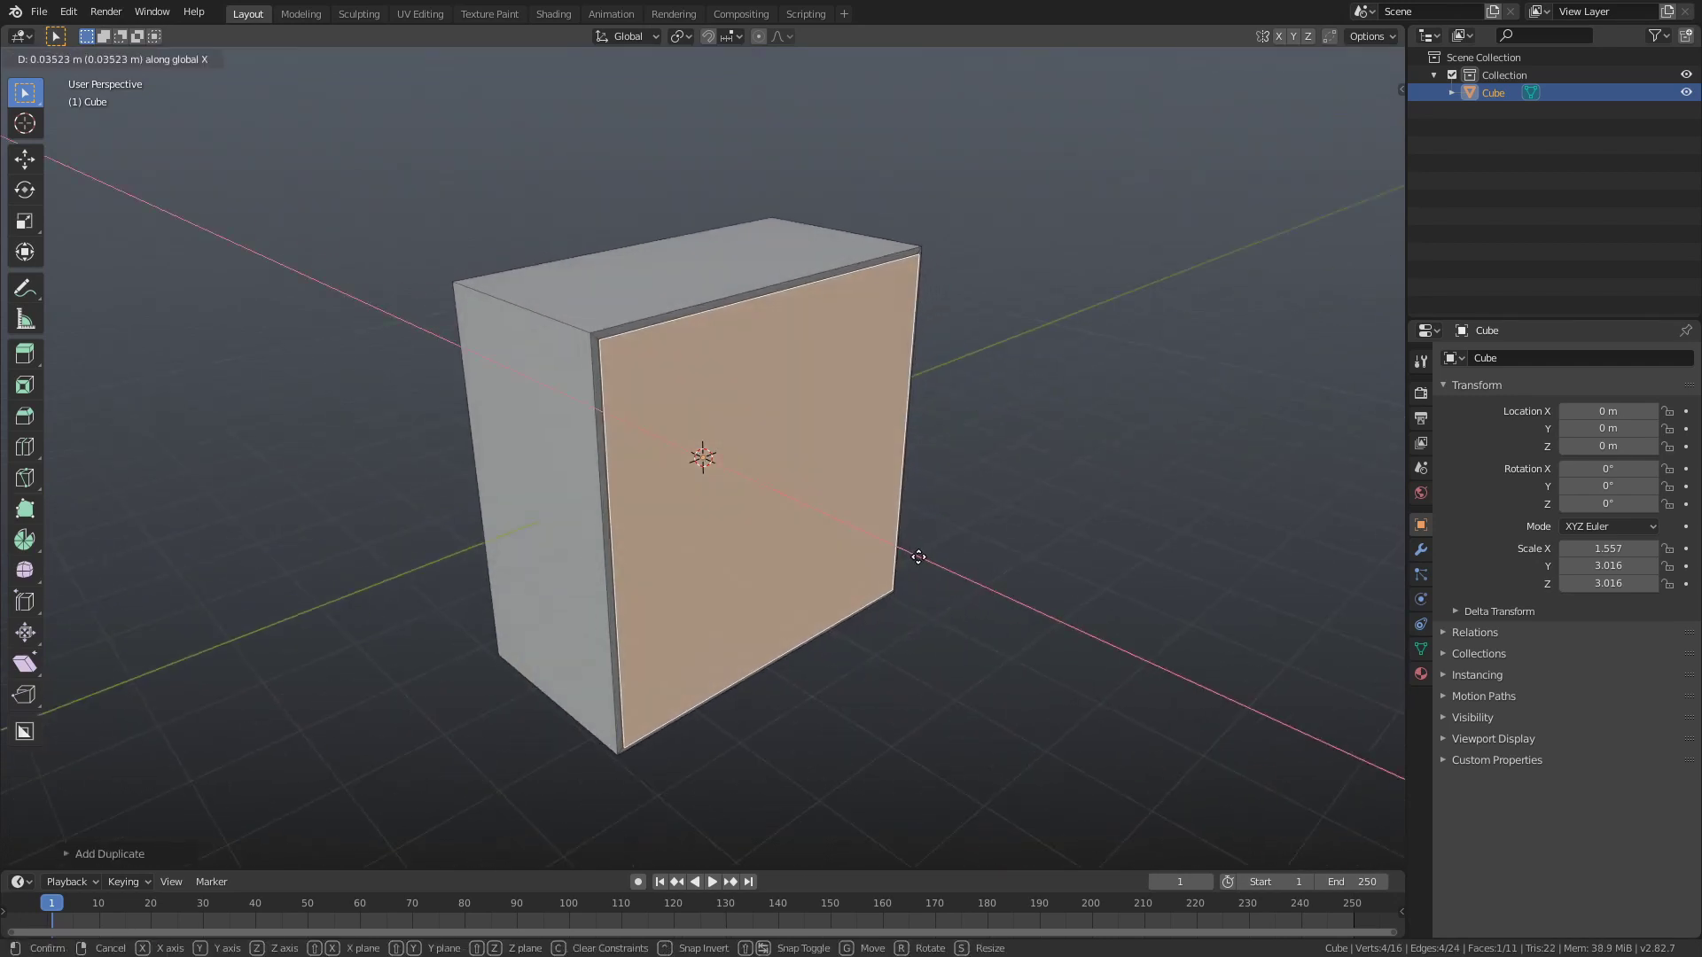
click(923, 559)
- Separate the mesh by loose parts and select the new panel Cube.001
key(a)
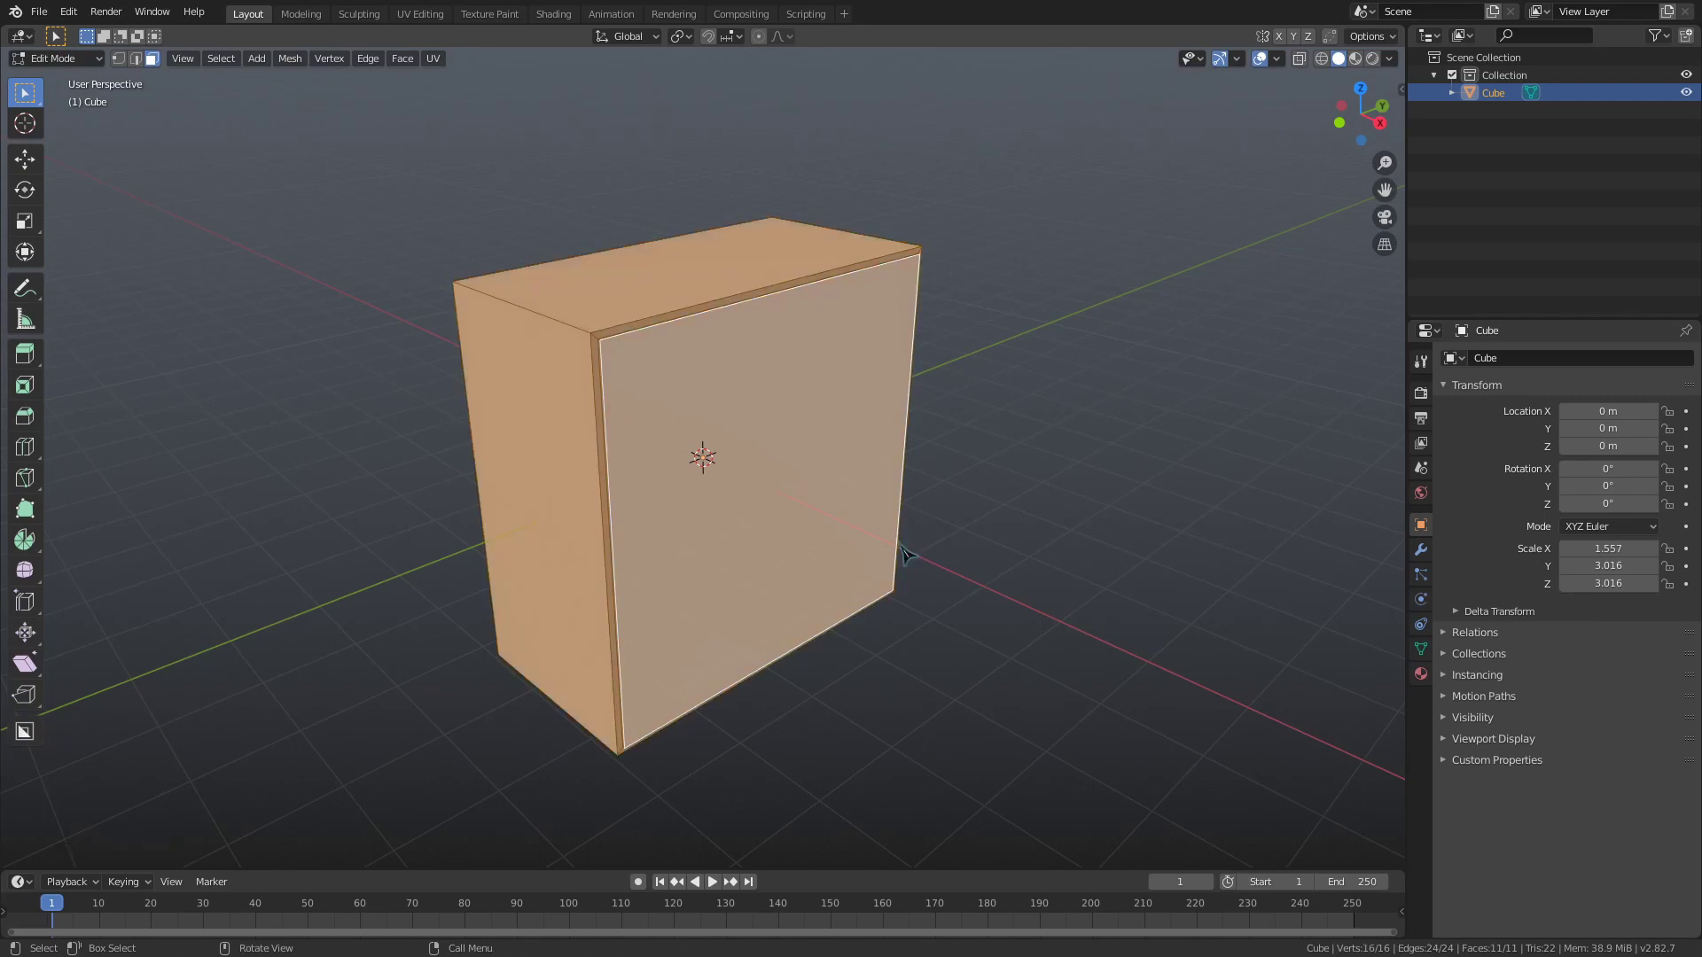
key(p)
click(884, 577)
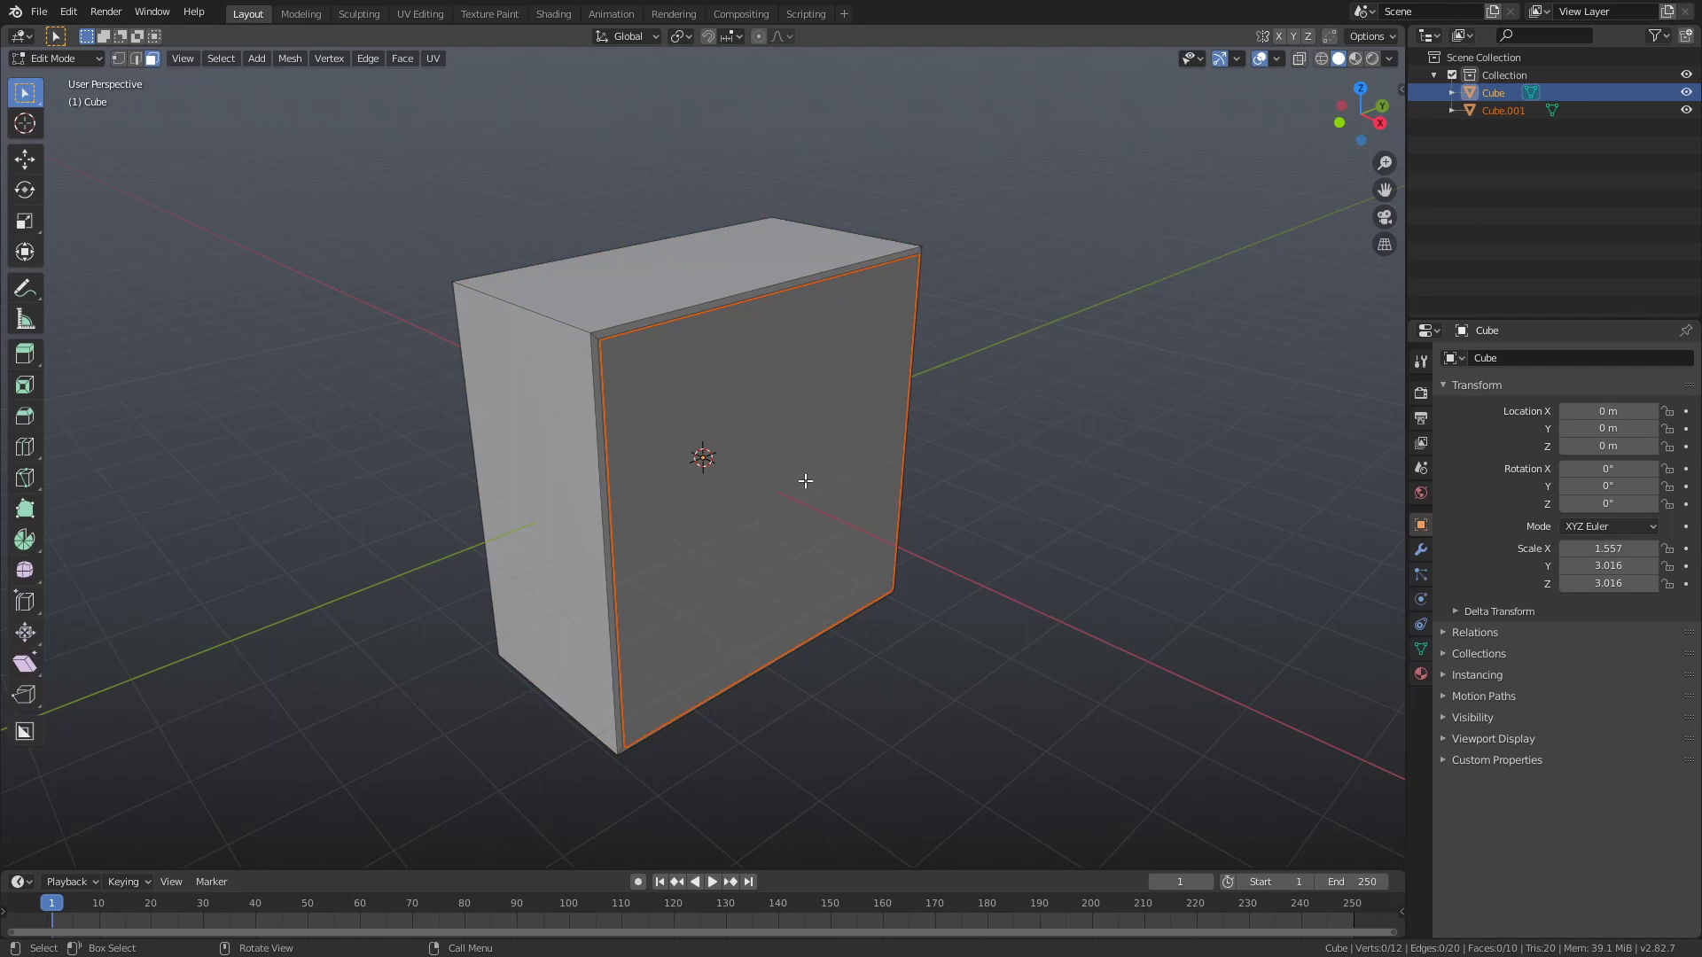
key(Tab)
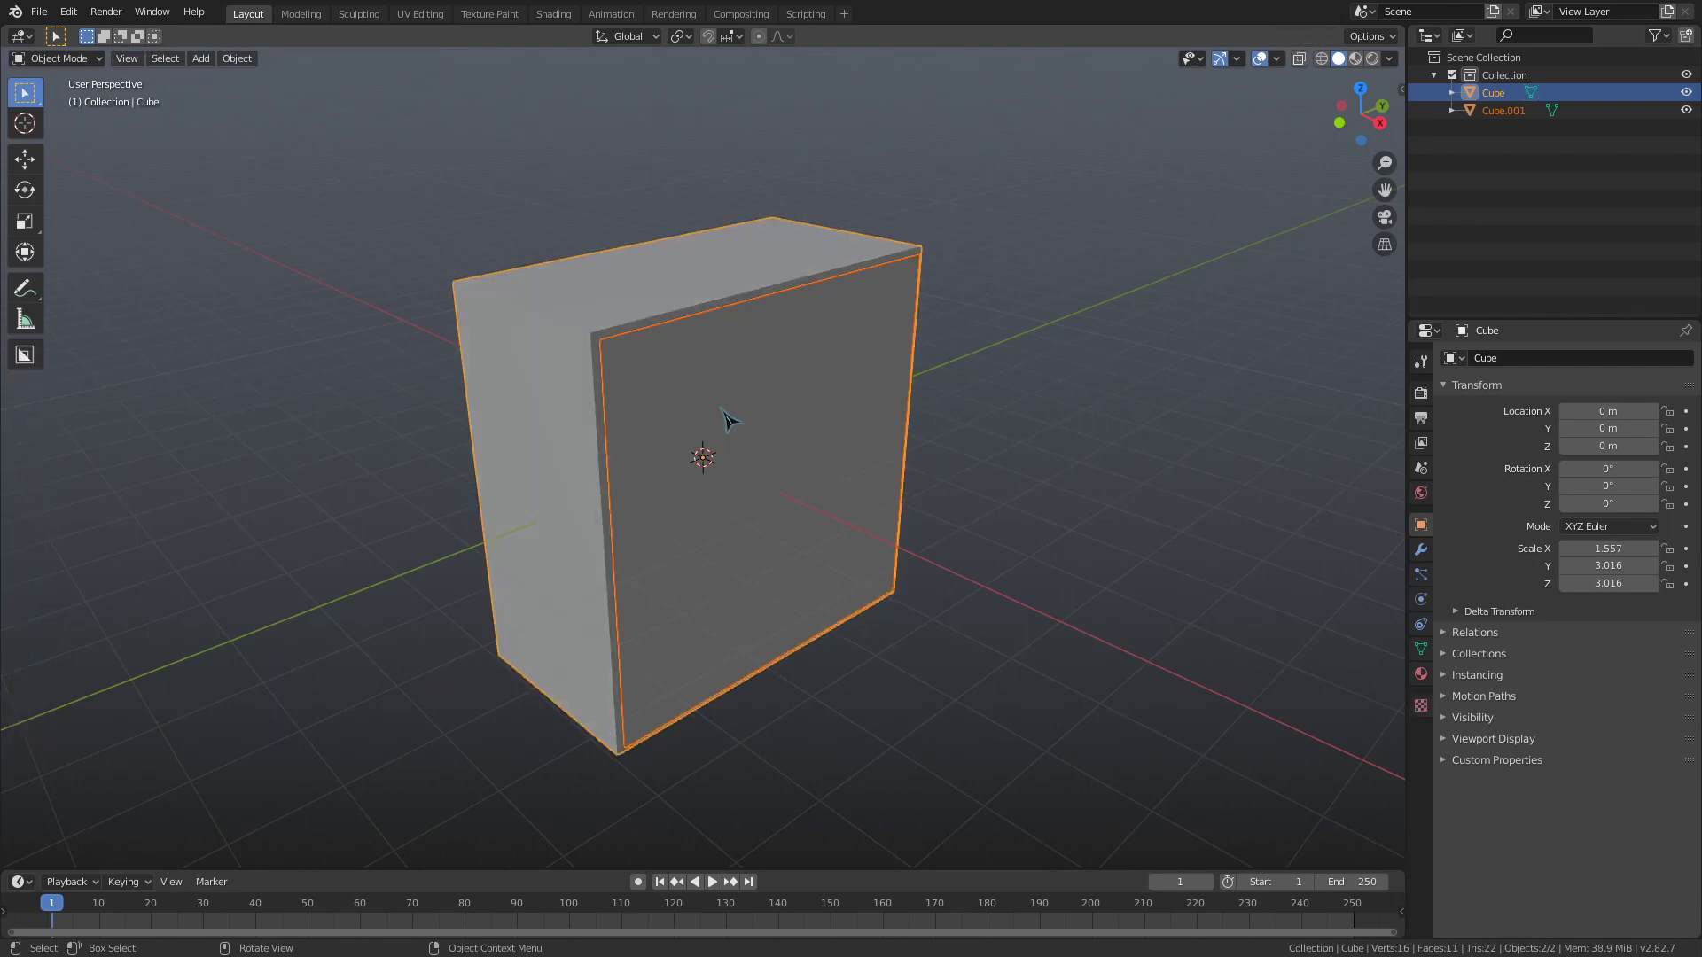
click(803, 437)
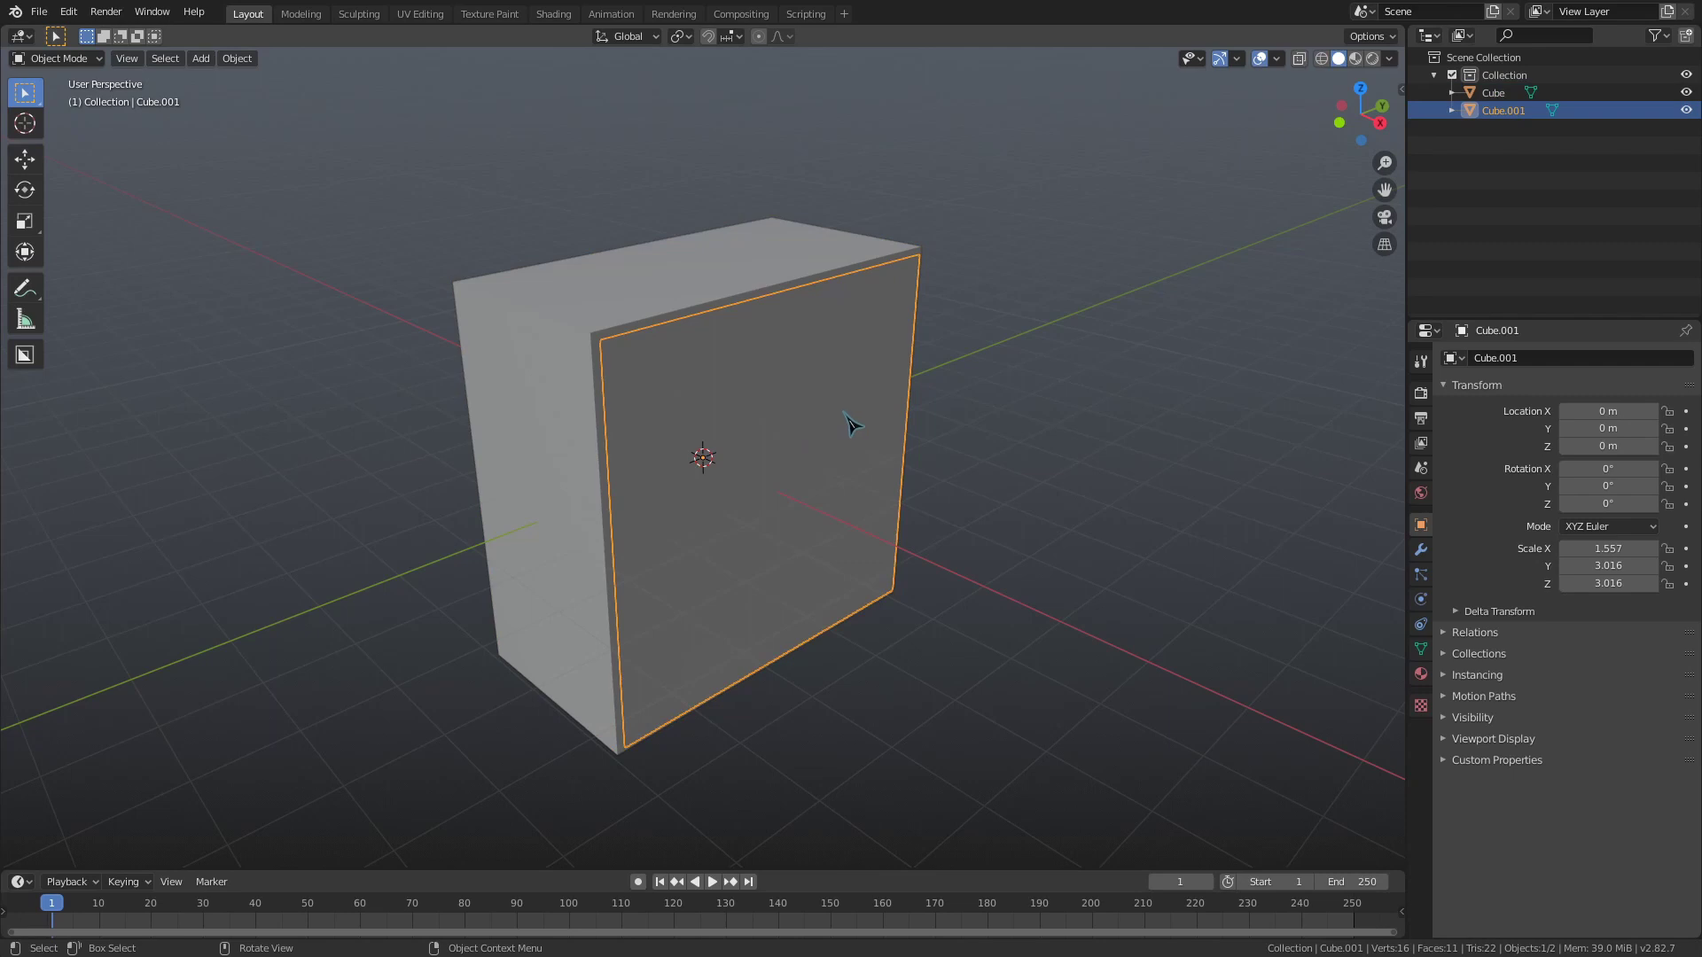
- Subdivide Cube.001's front face with 30 cuts
key(Tab)
middle_drag(835, 429, 827, 407)
click(830, 411)
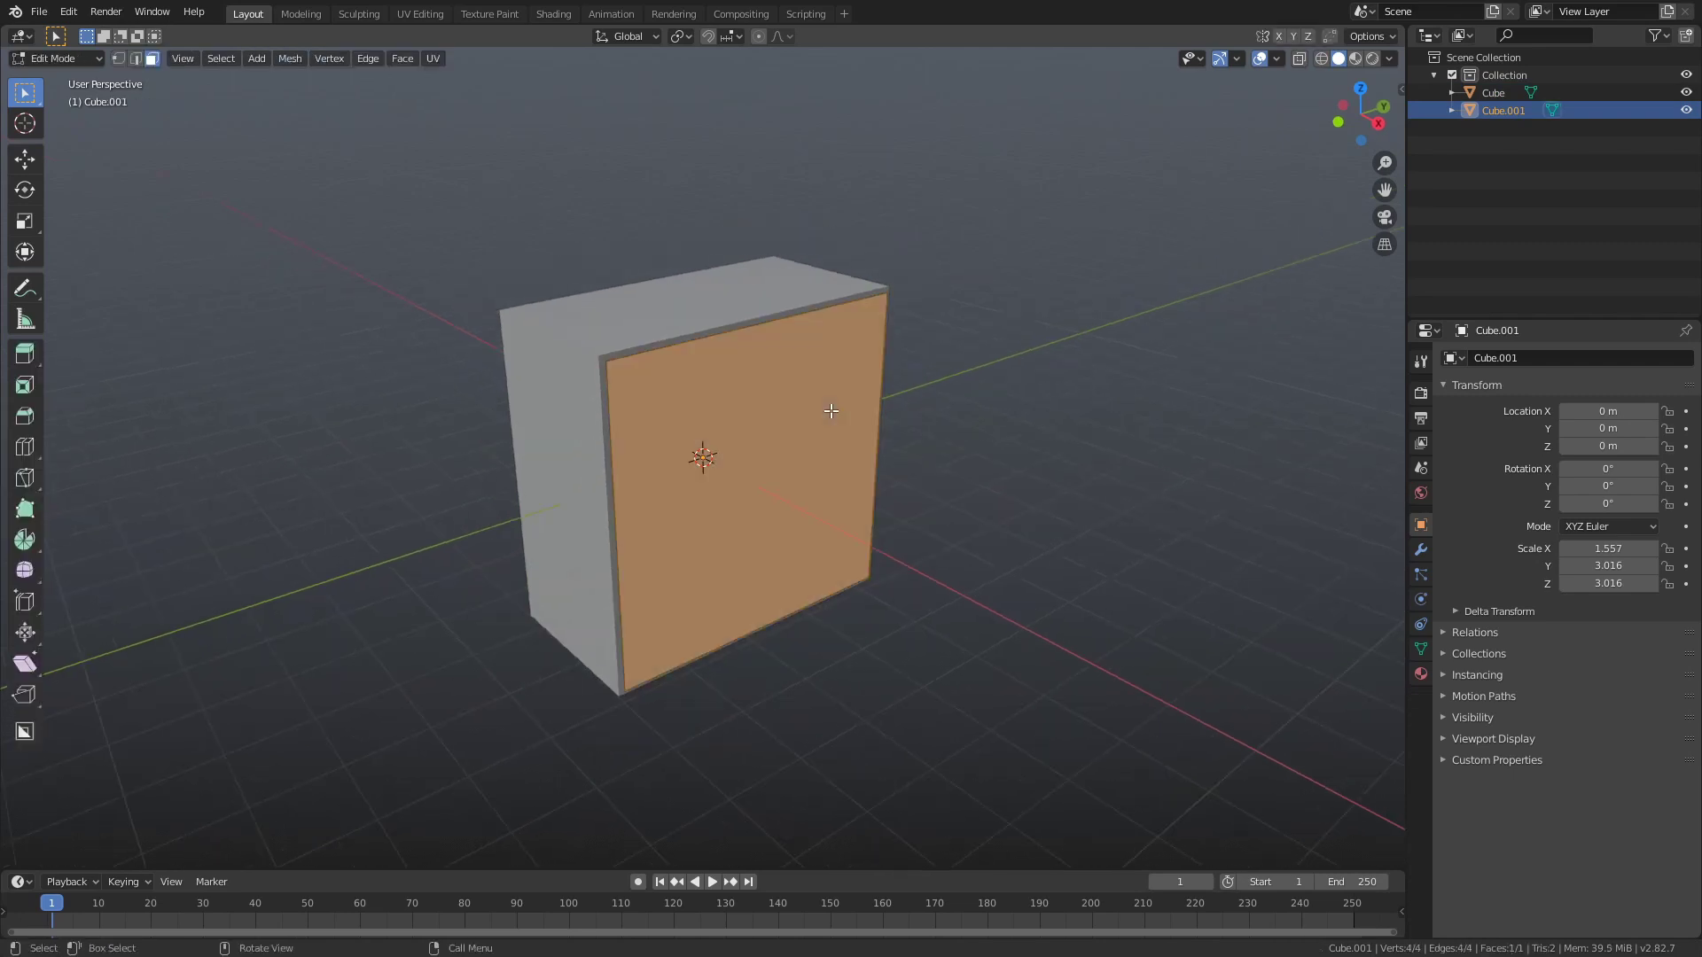
right_click(1062, 426)
click(1056, 416)
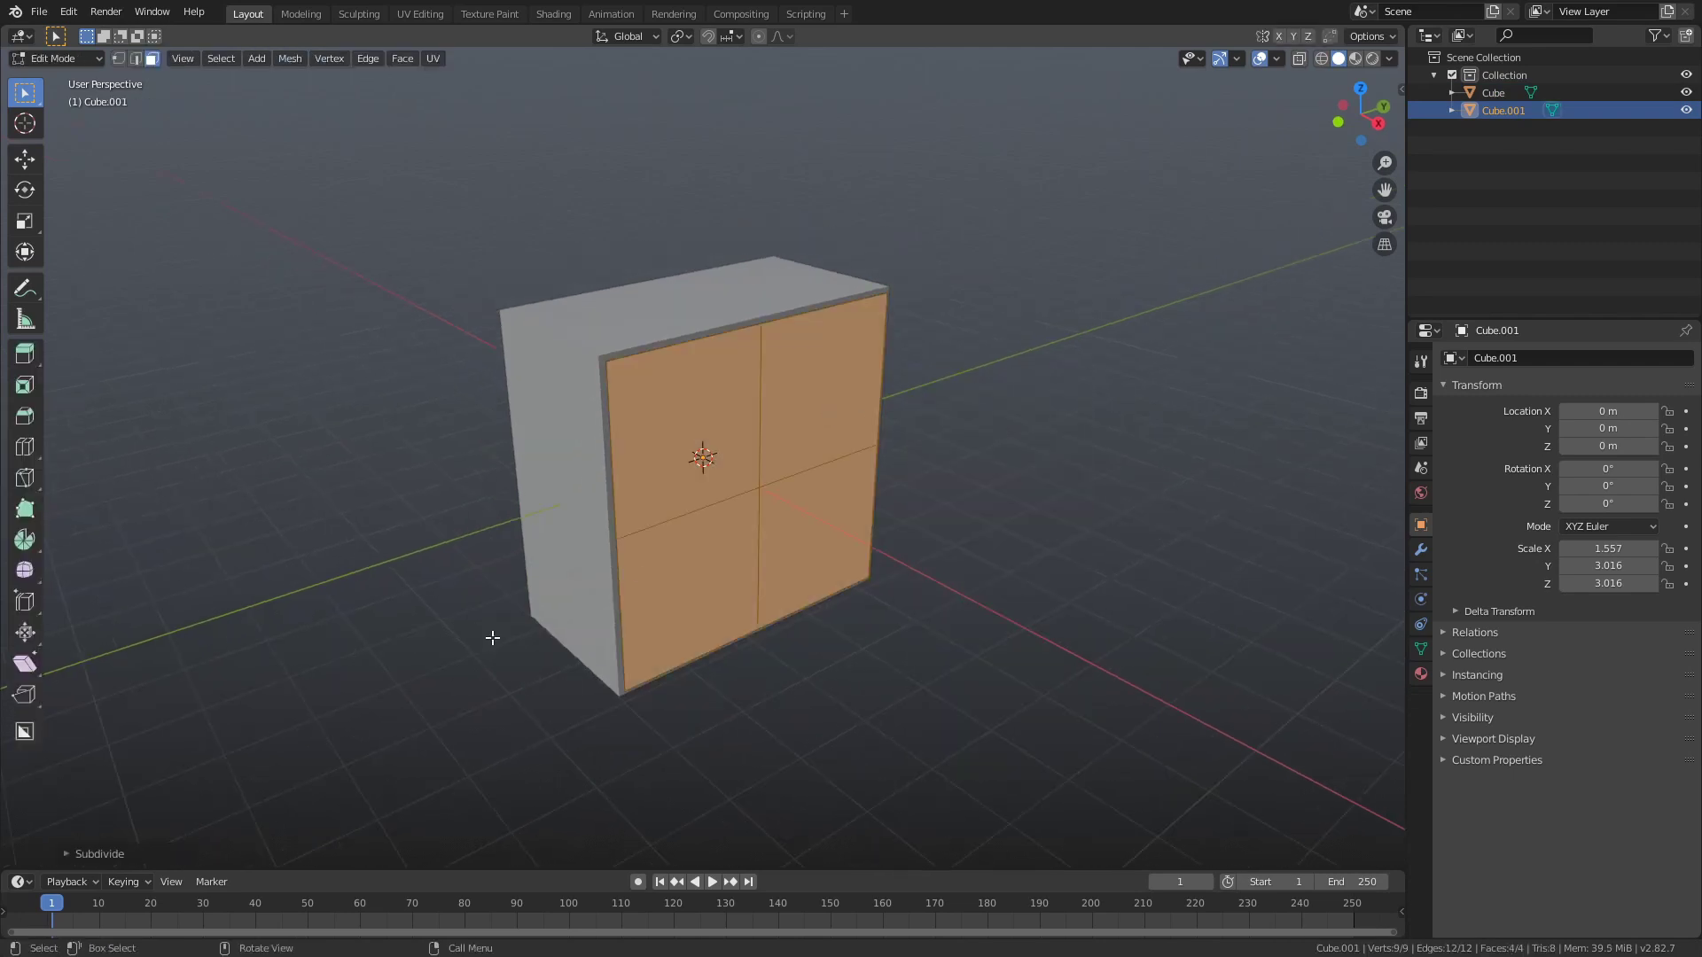
click(101, 858)
double_click(212, 730)
text(3)
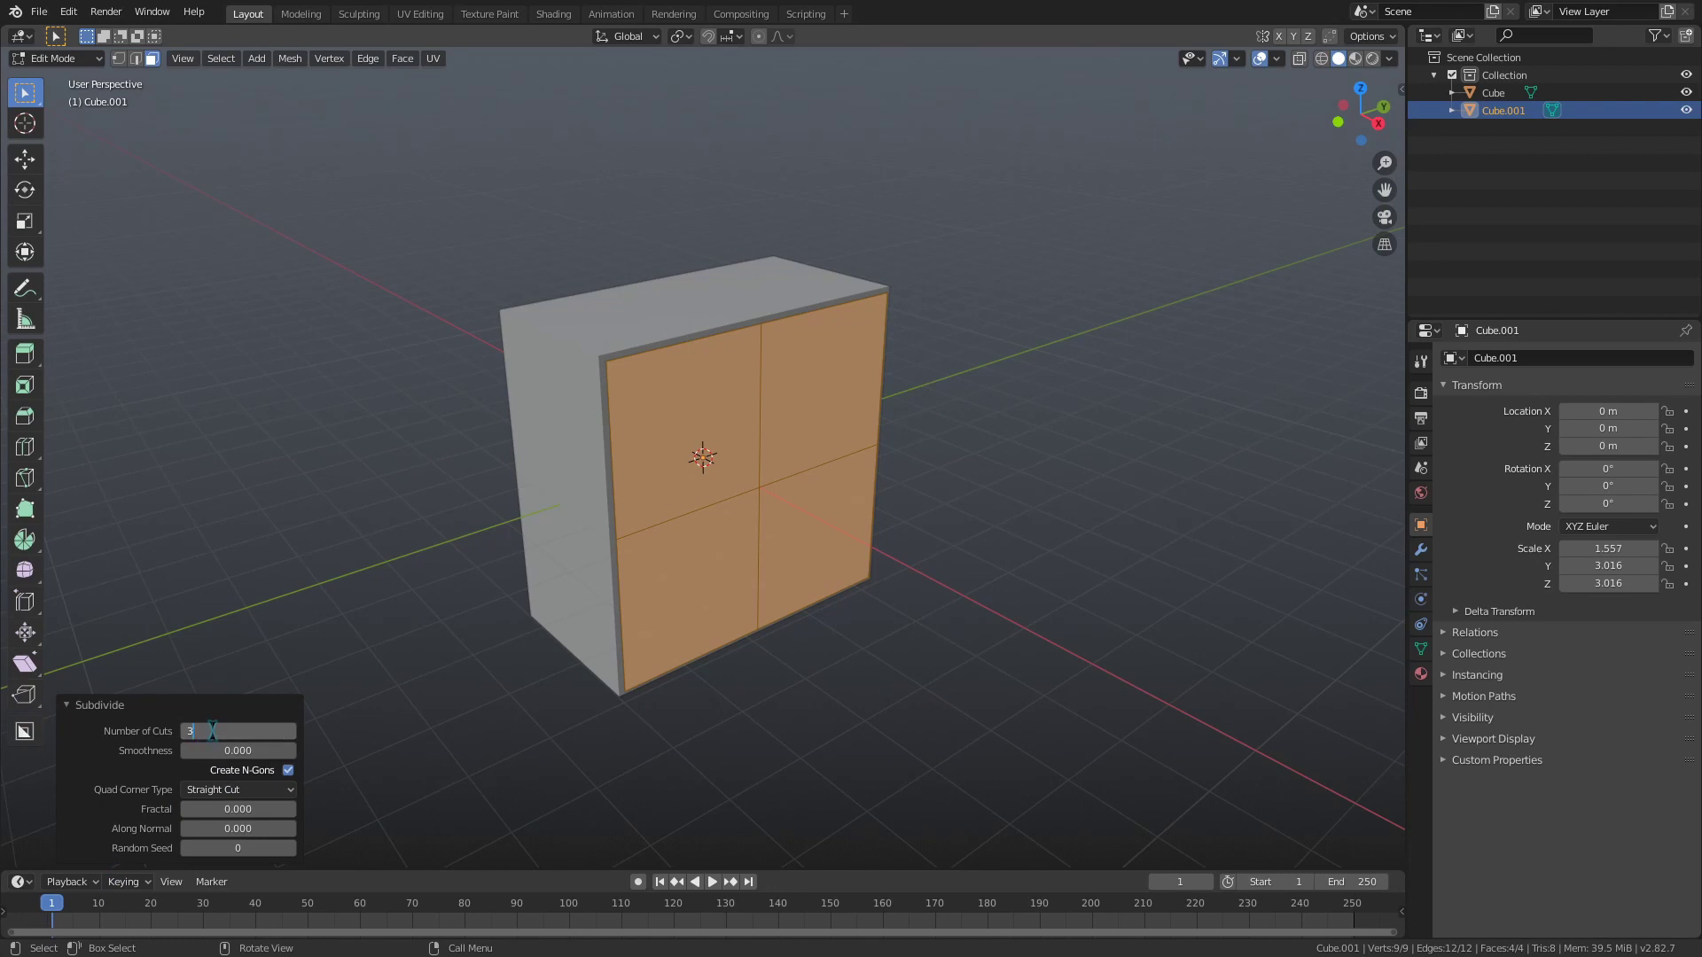
text(0)
key(Return)
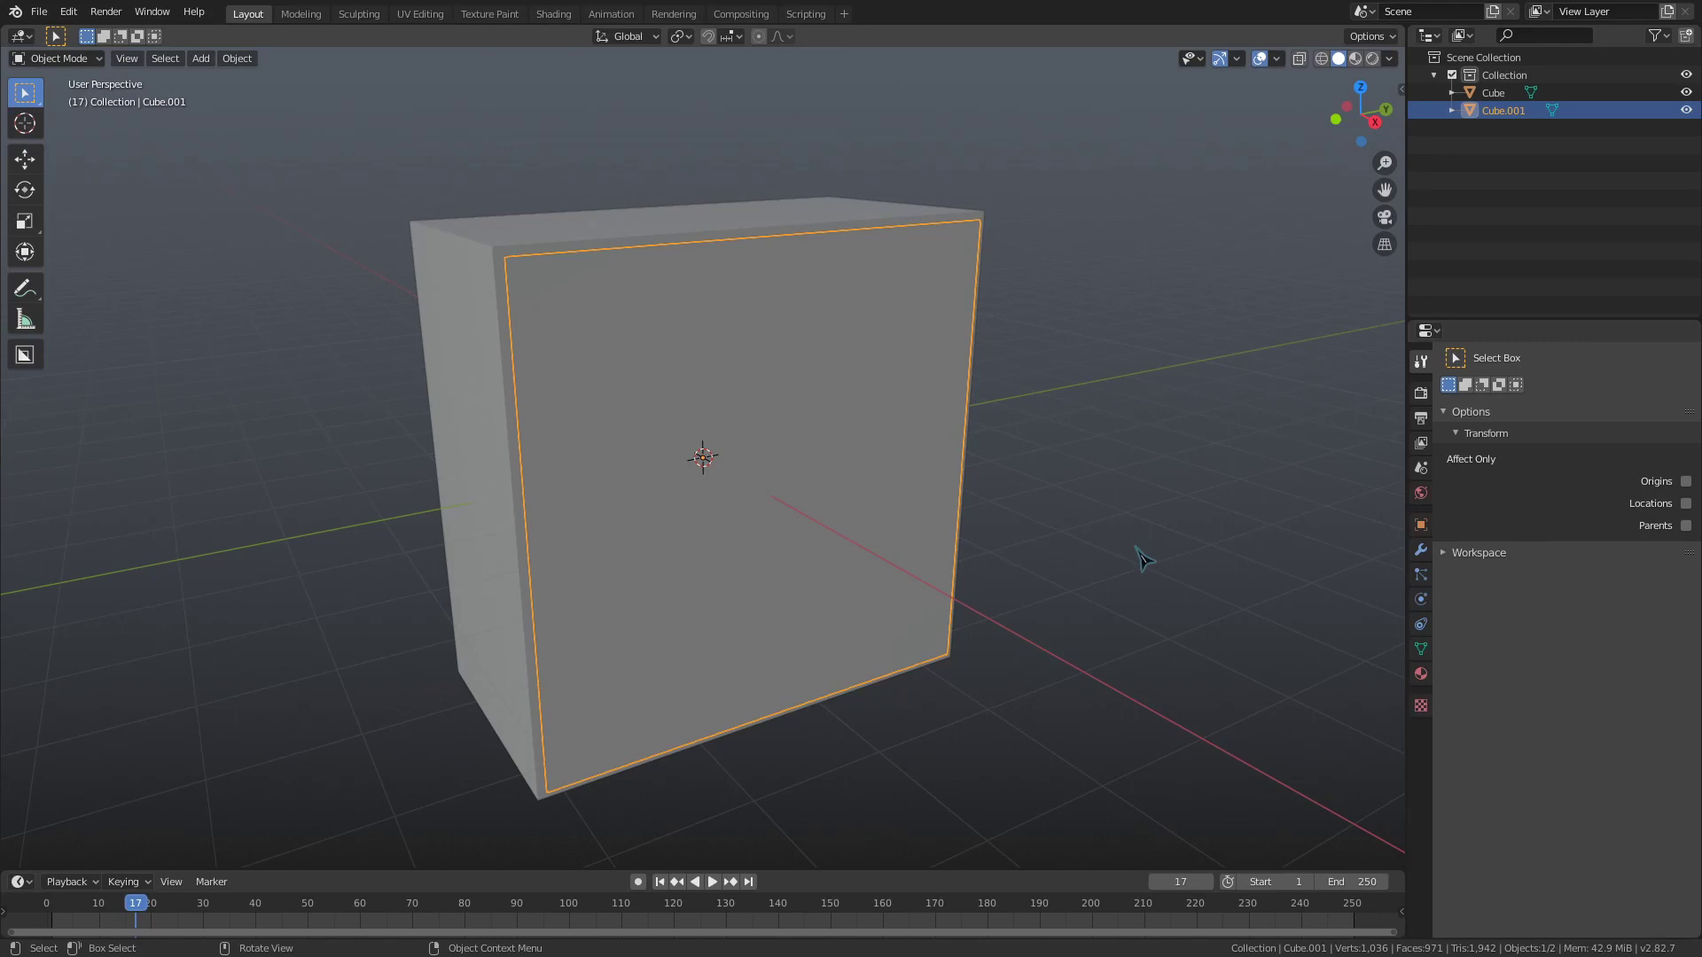
- Set the render Hair Shape Type to Strip and show Cube.001's particle settings
click(1421, 392)
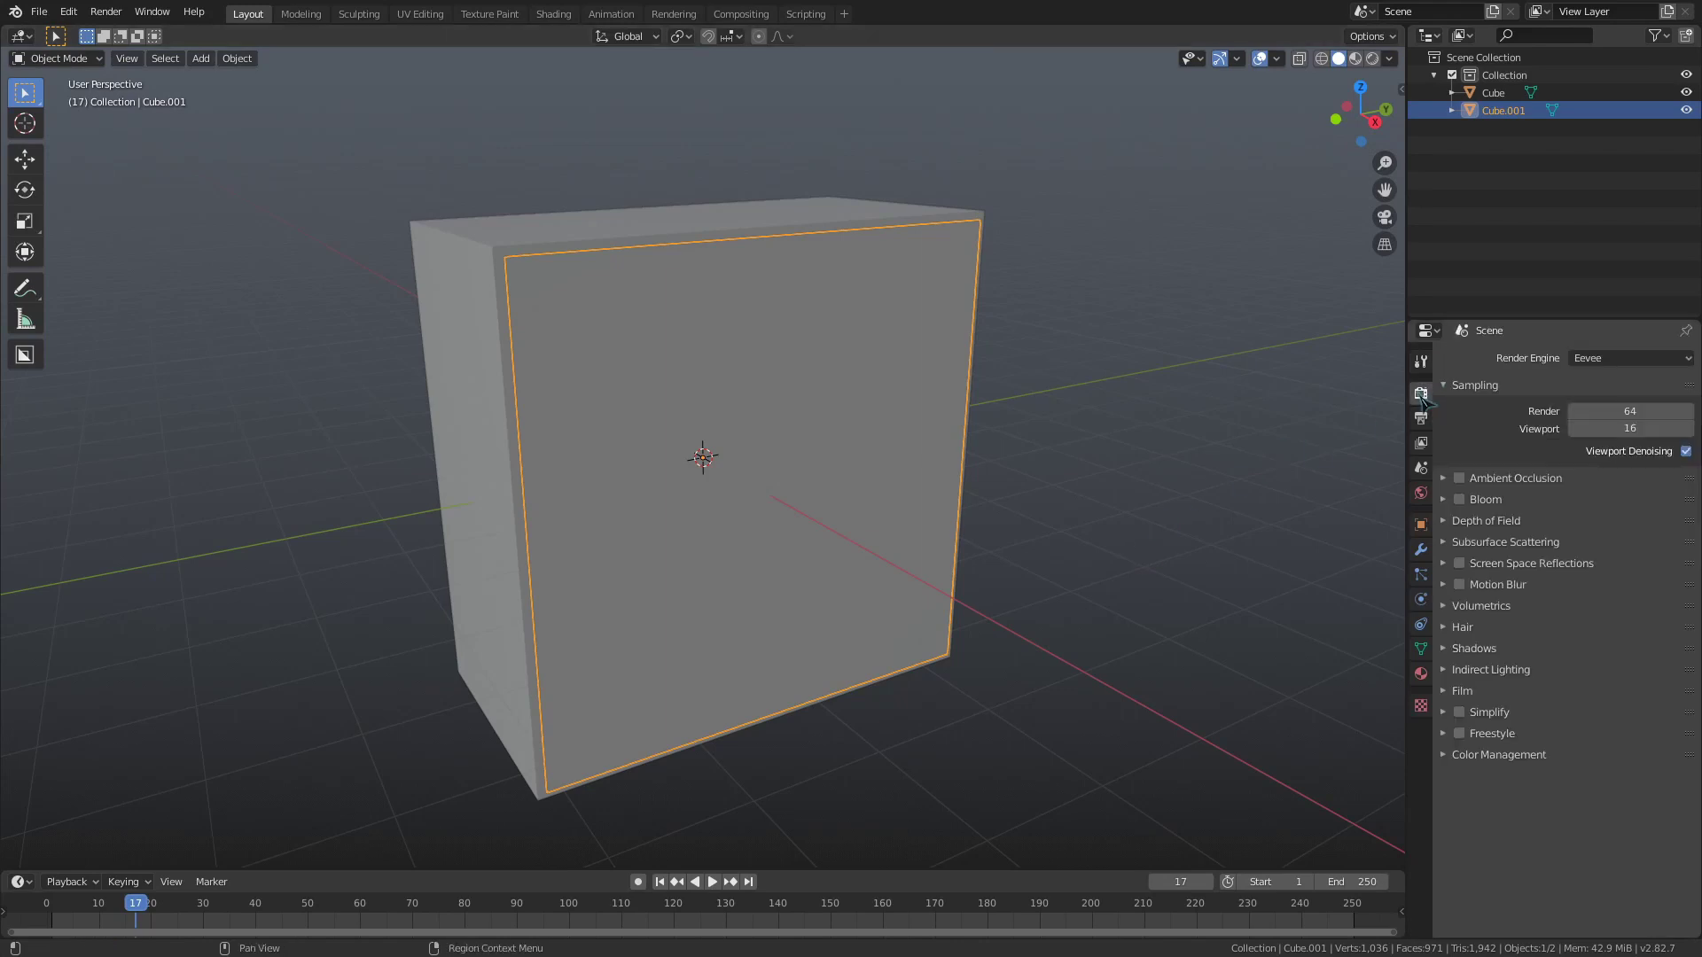
click(1462, 628)
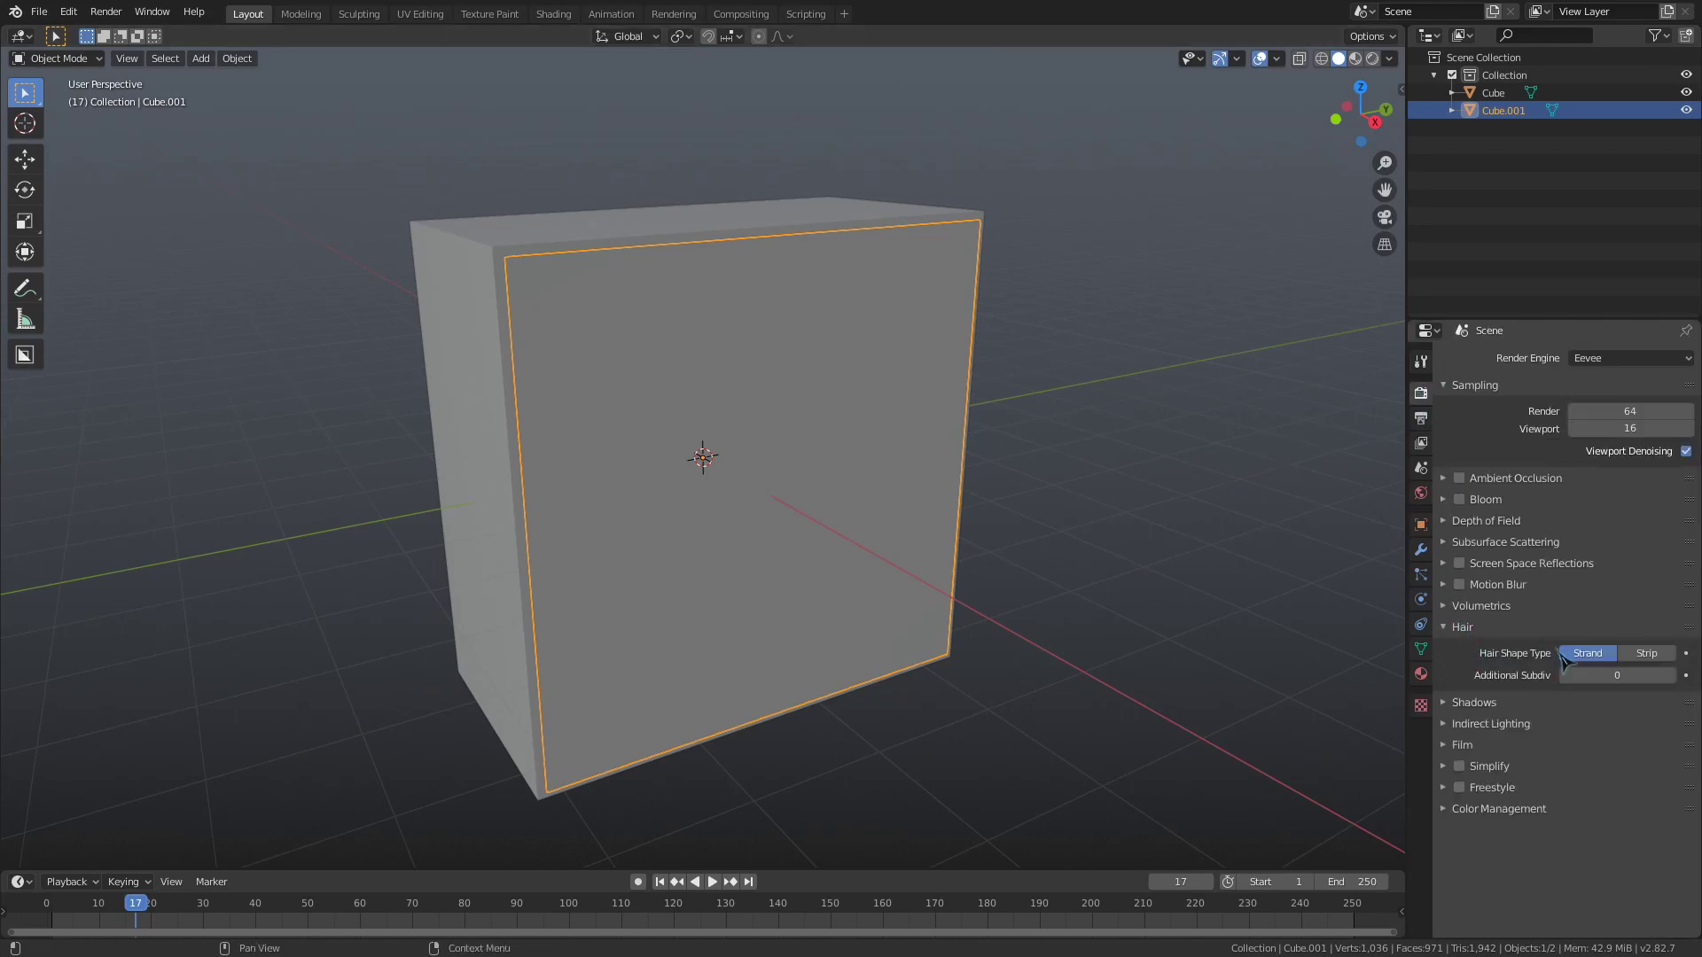
click(1646, 654)
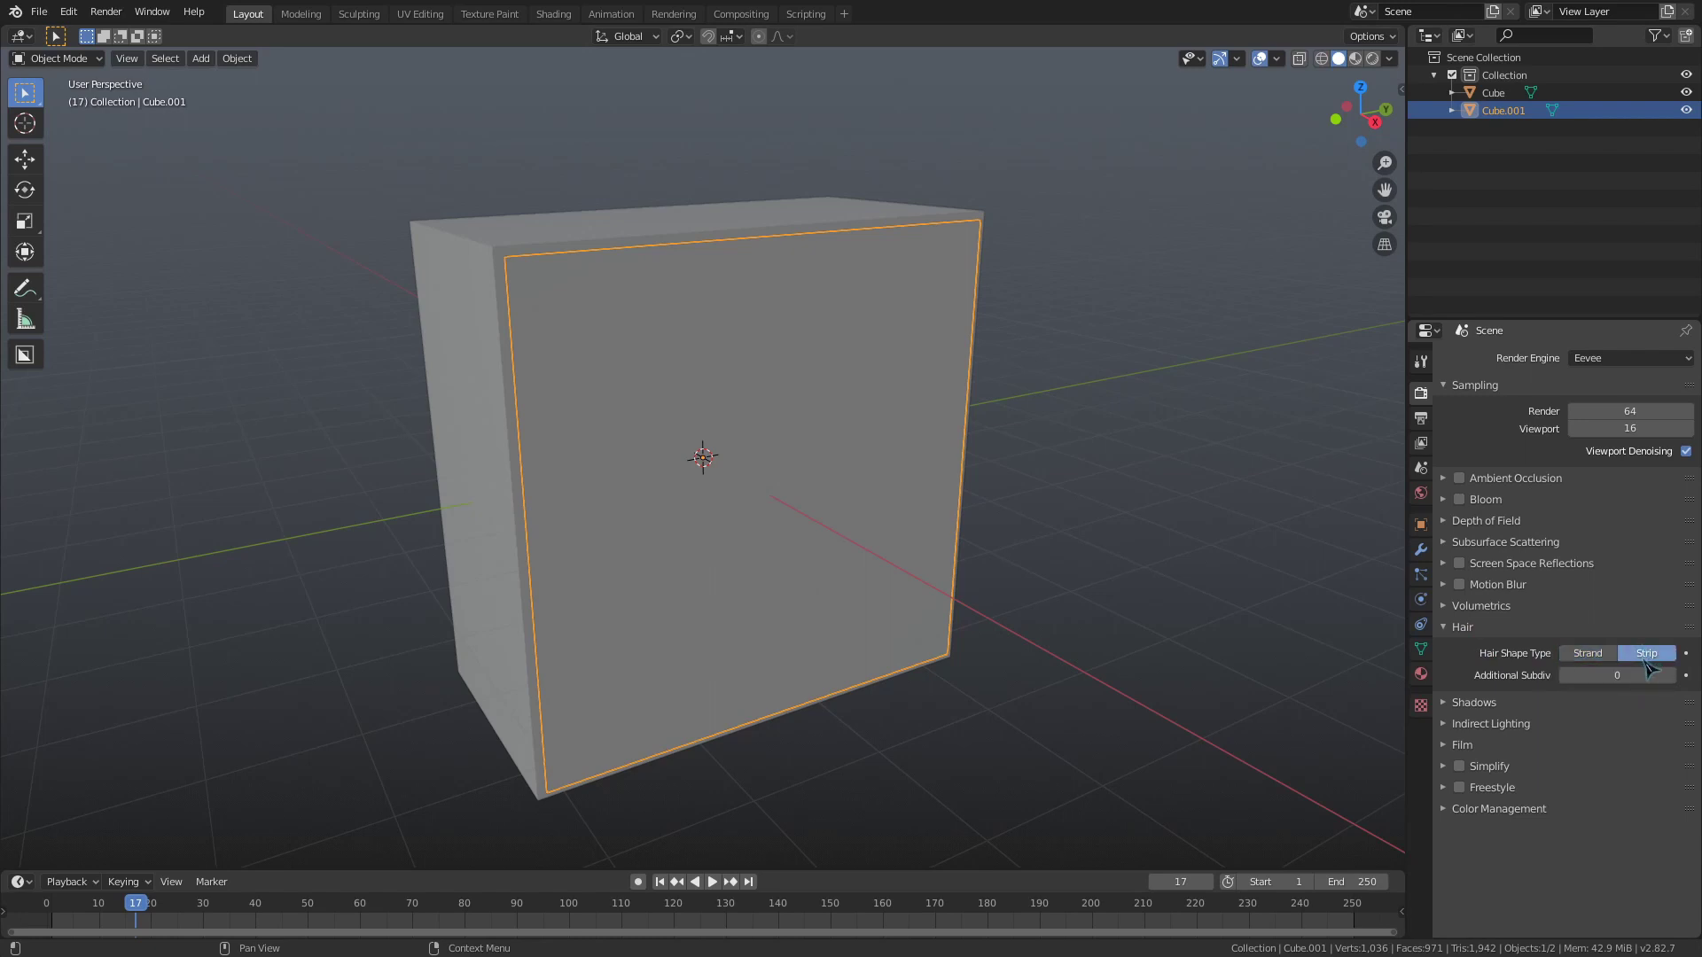
click(1420, 576)
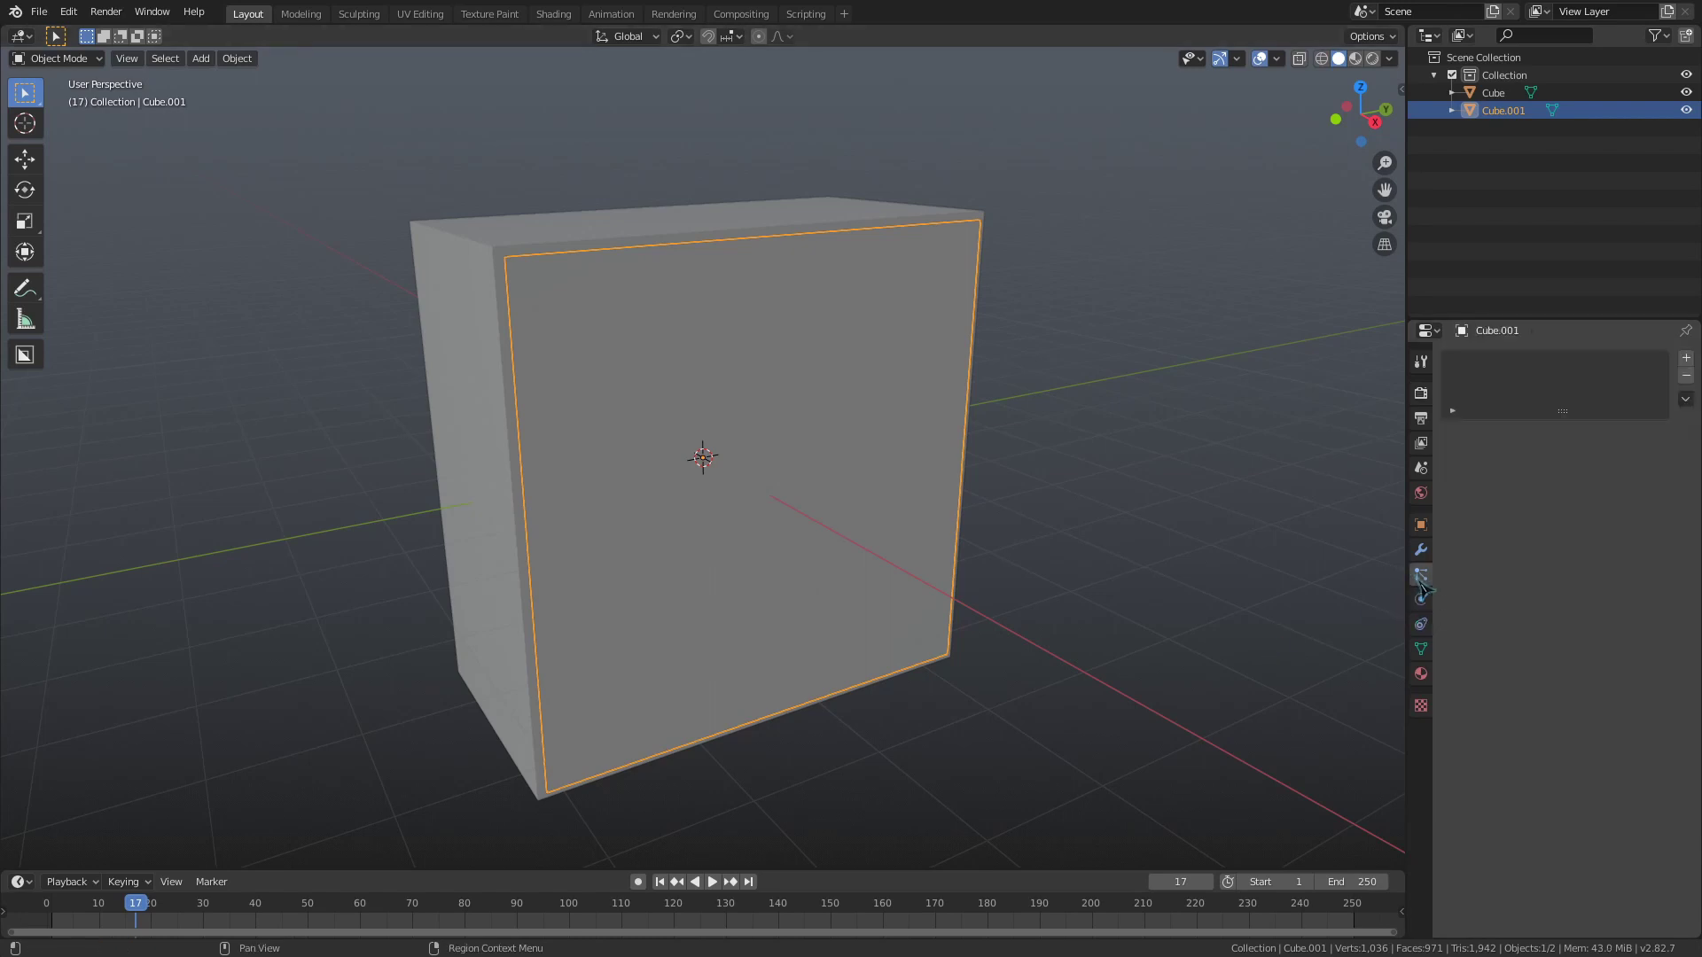
- Add a Hair particle system of 1000 strands with 0.2 m hair length
click(1685, 358)
click(1629, 455)
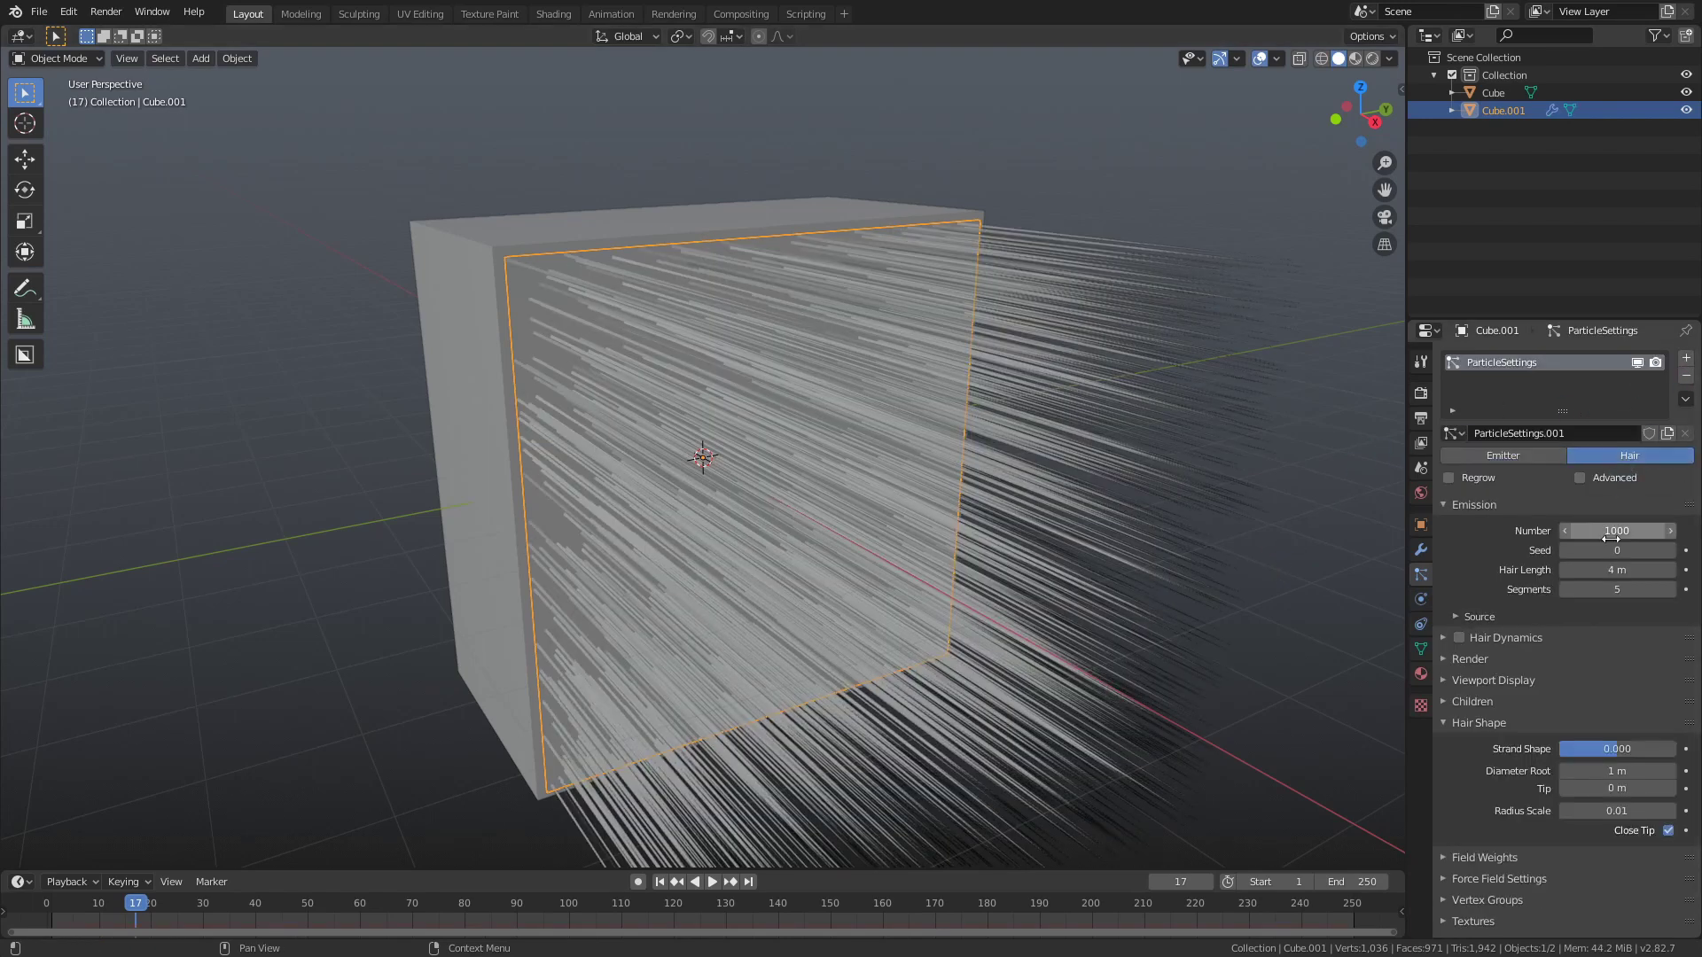
click(1615, 570)
text(0.2)
key(Return)
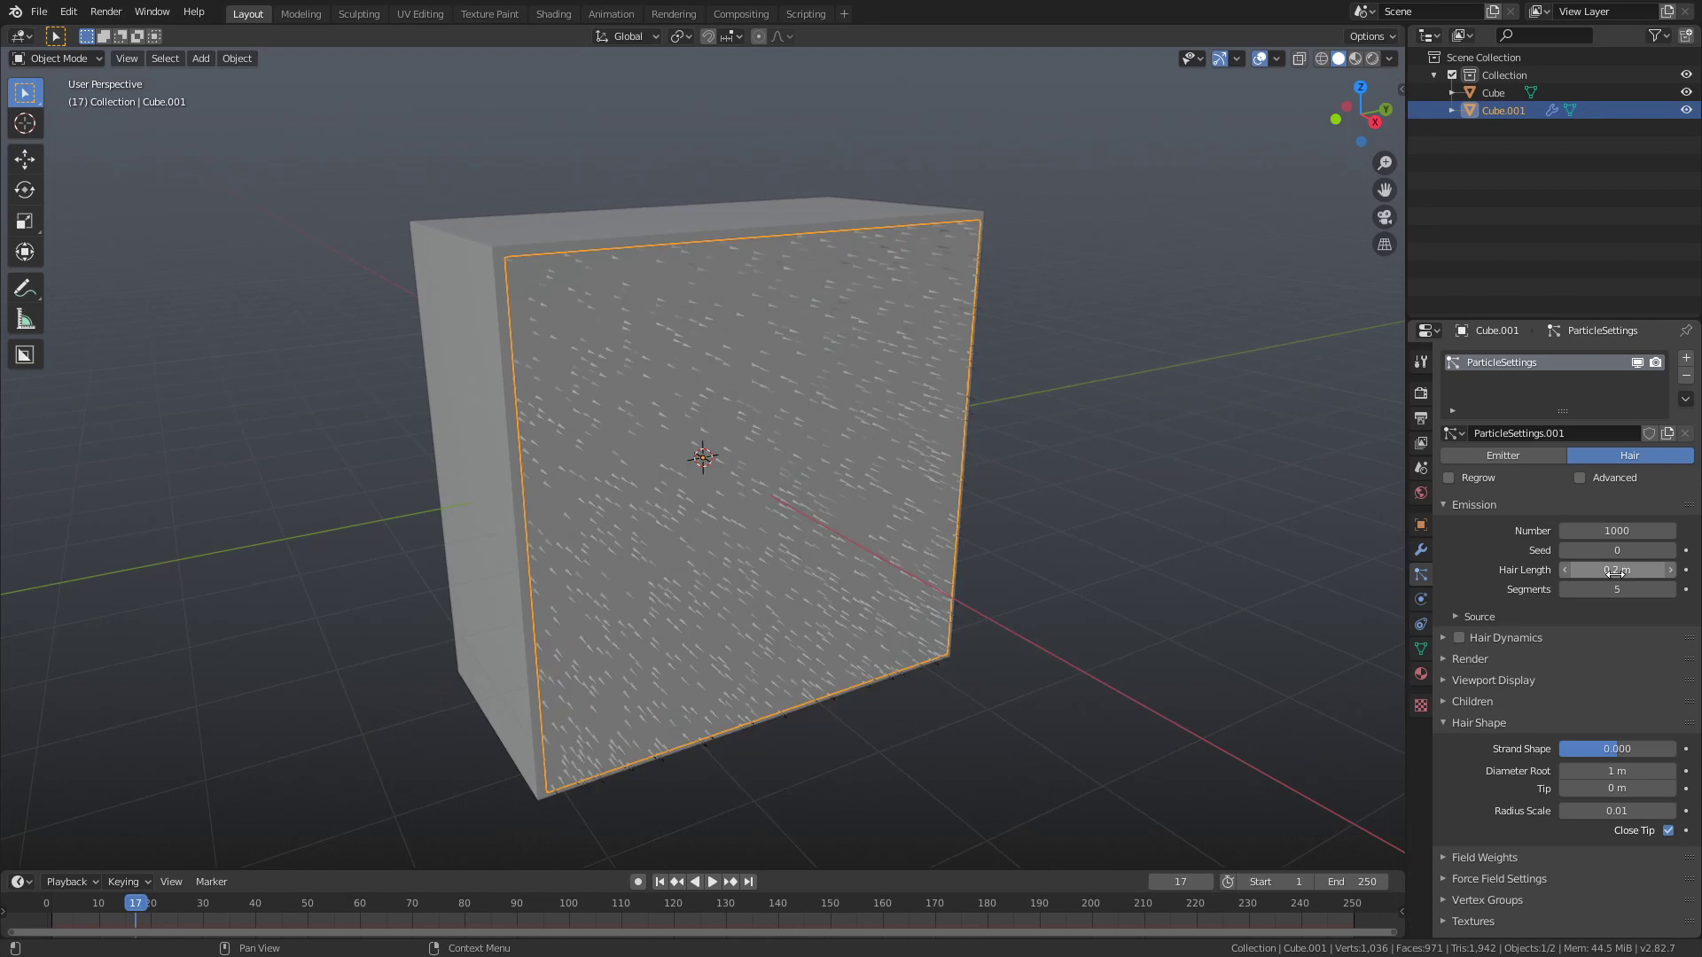
scroll(1564, 657, down, 1)
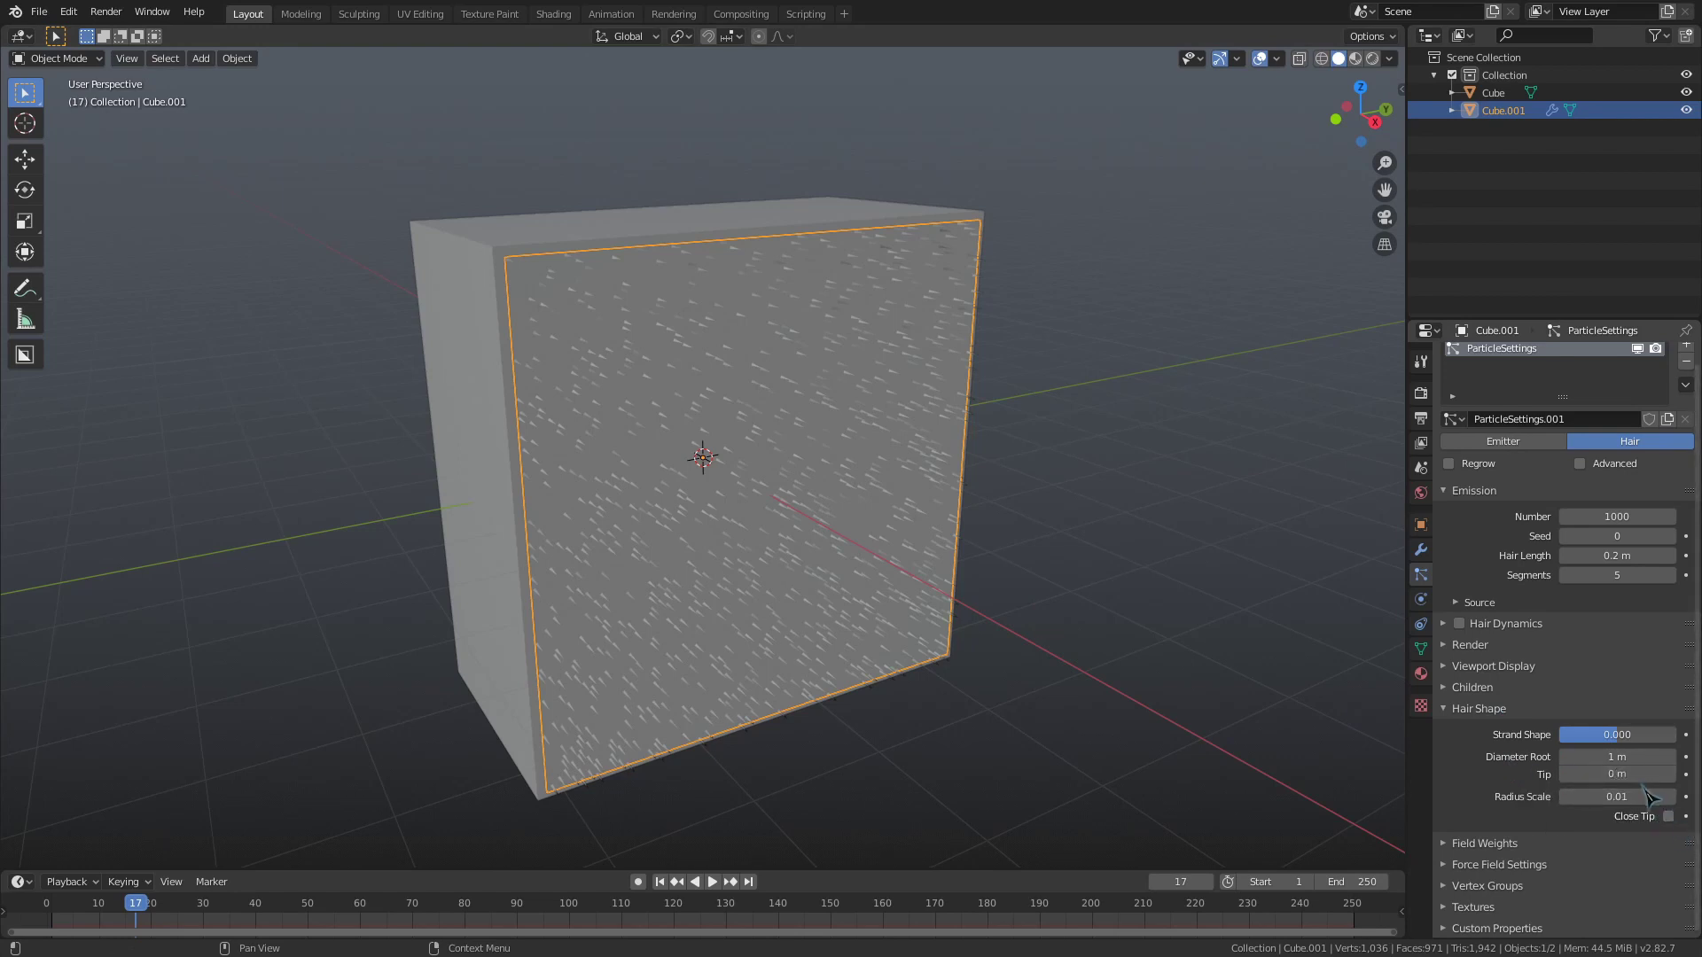
- Set the hair shape Tip to 1 m and Radius Scale to 0.08
click(1619, 774)
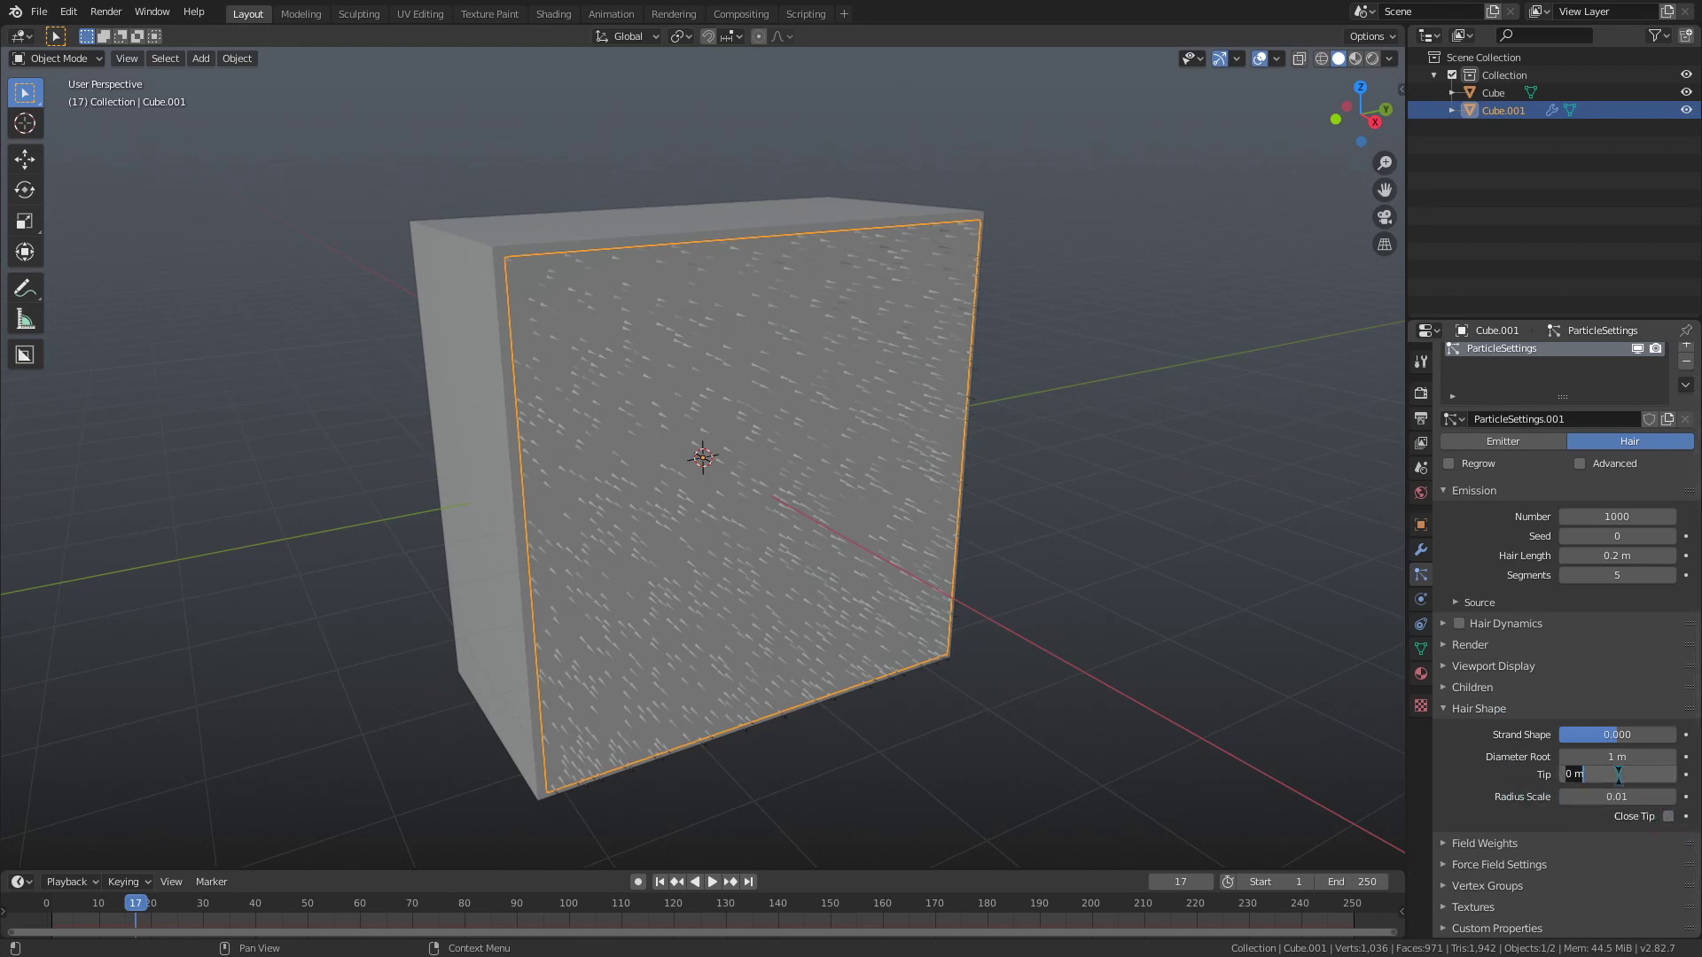
key(Return)
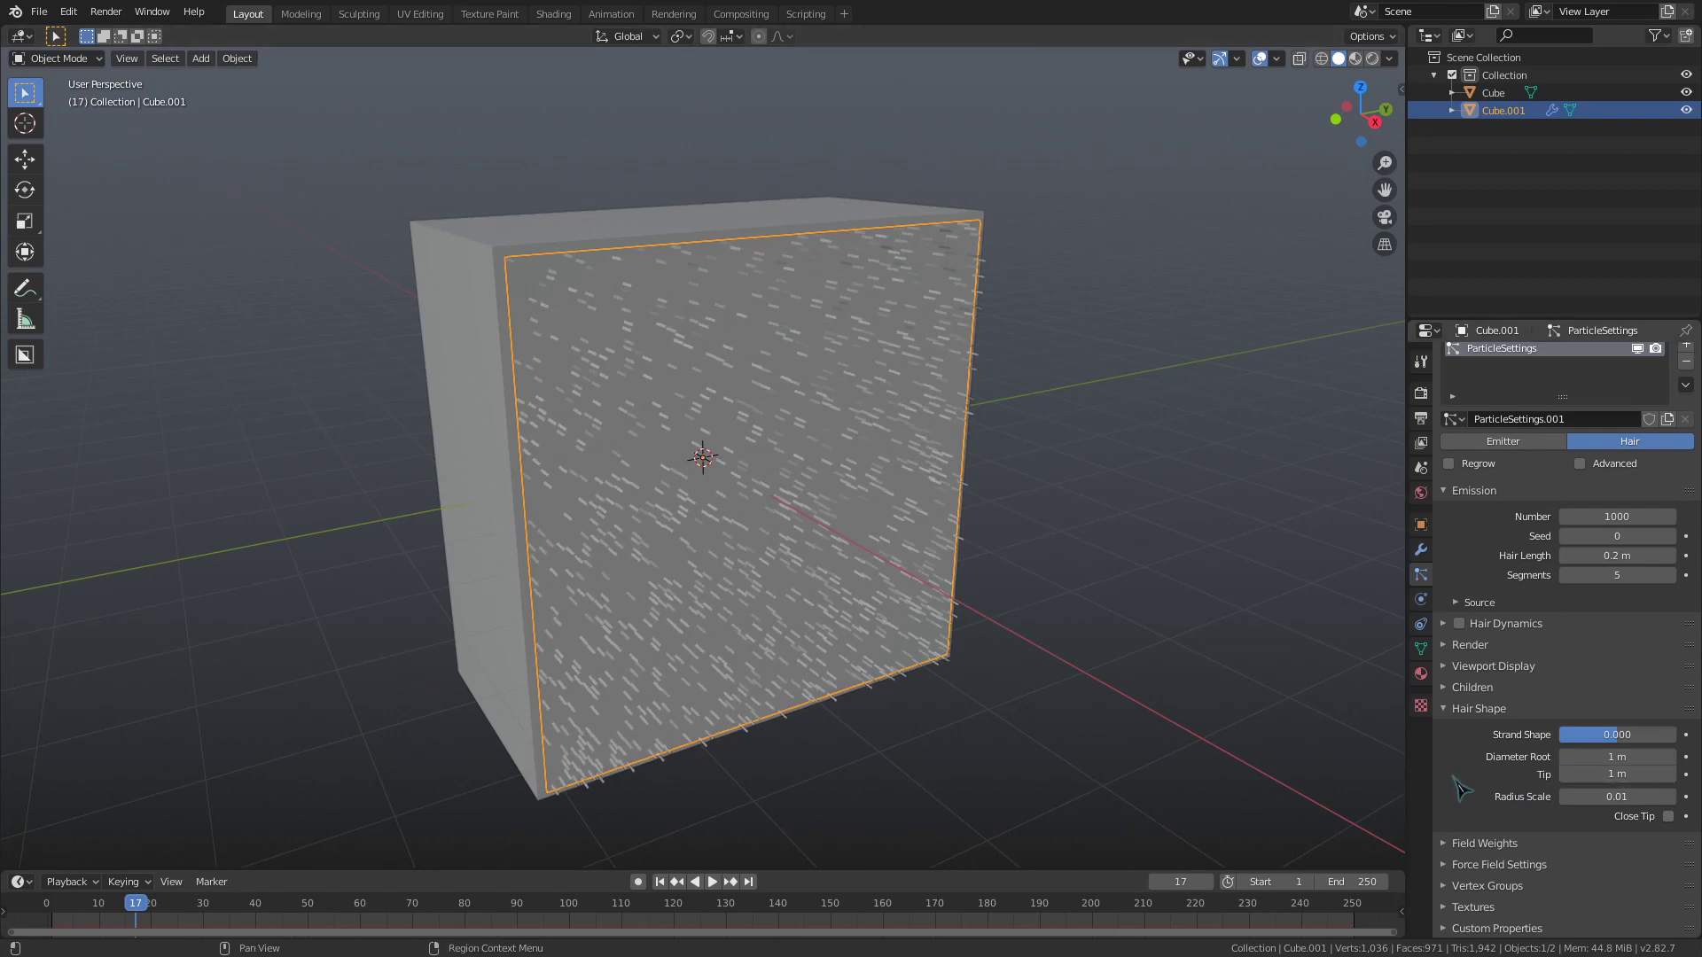
drag(1617, 795, 1639, 796)
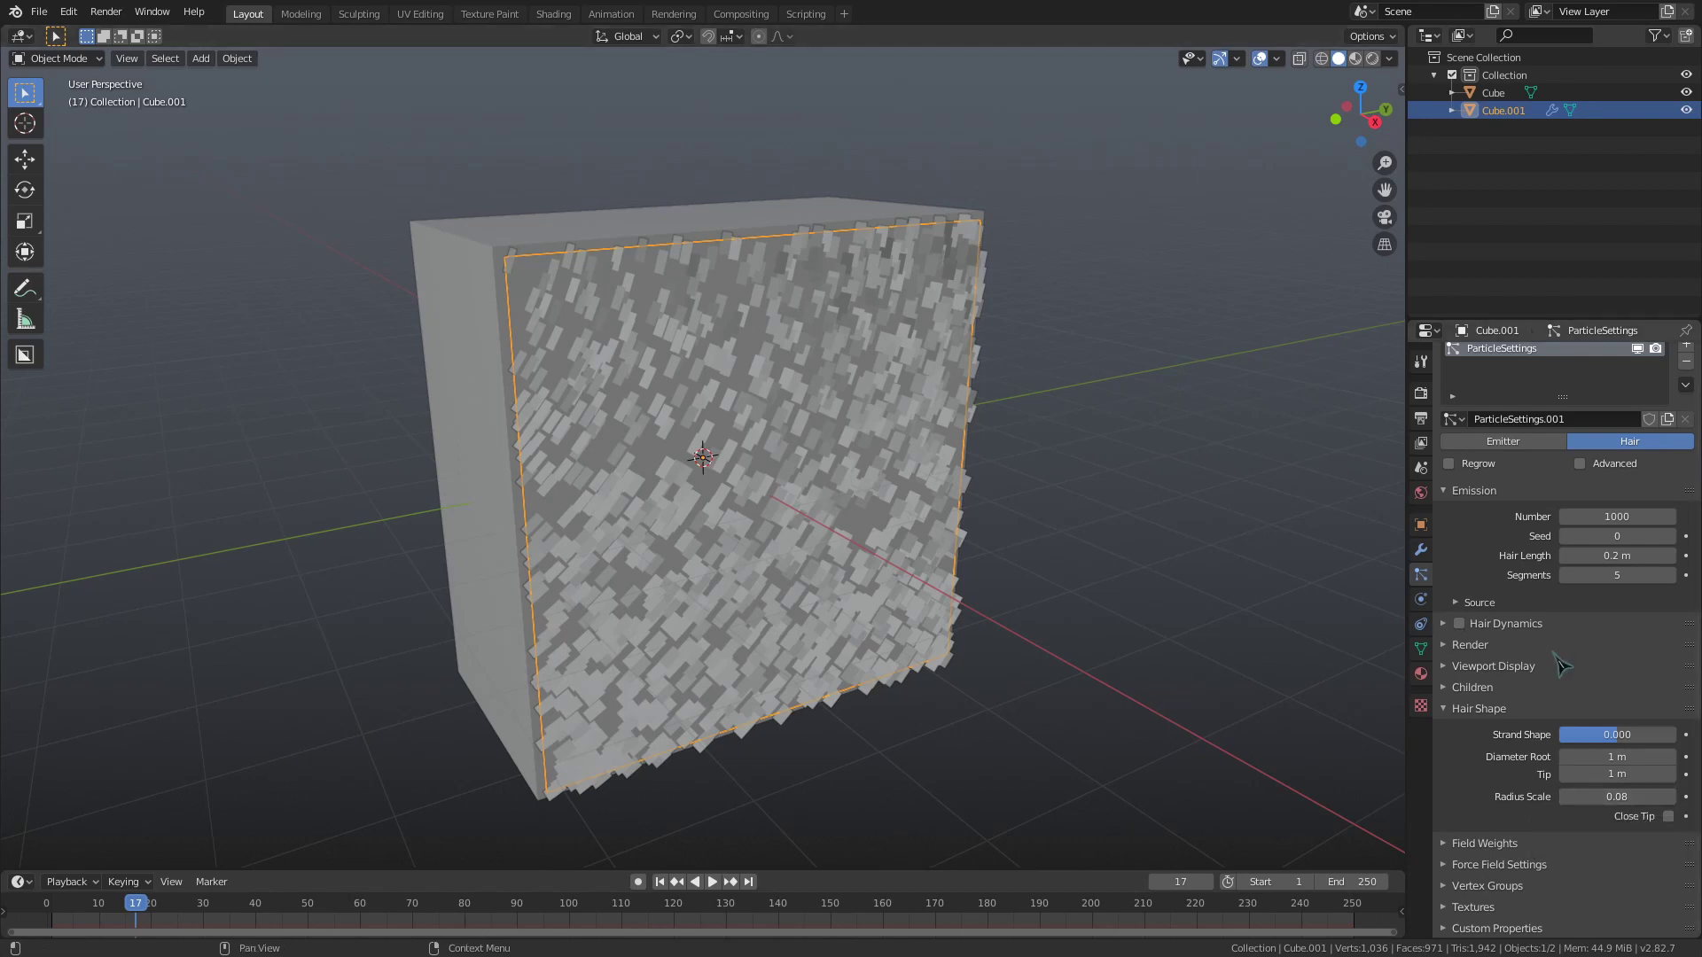
scroll(1562, 664, up, 1)
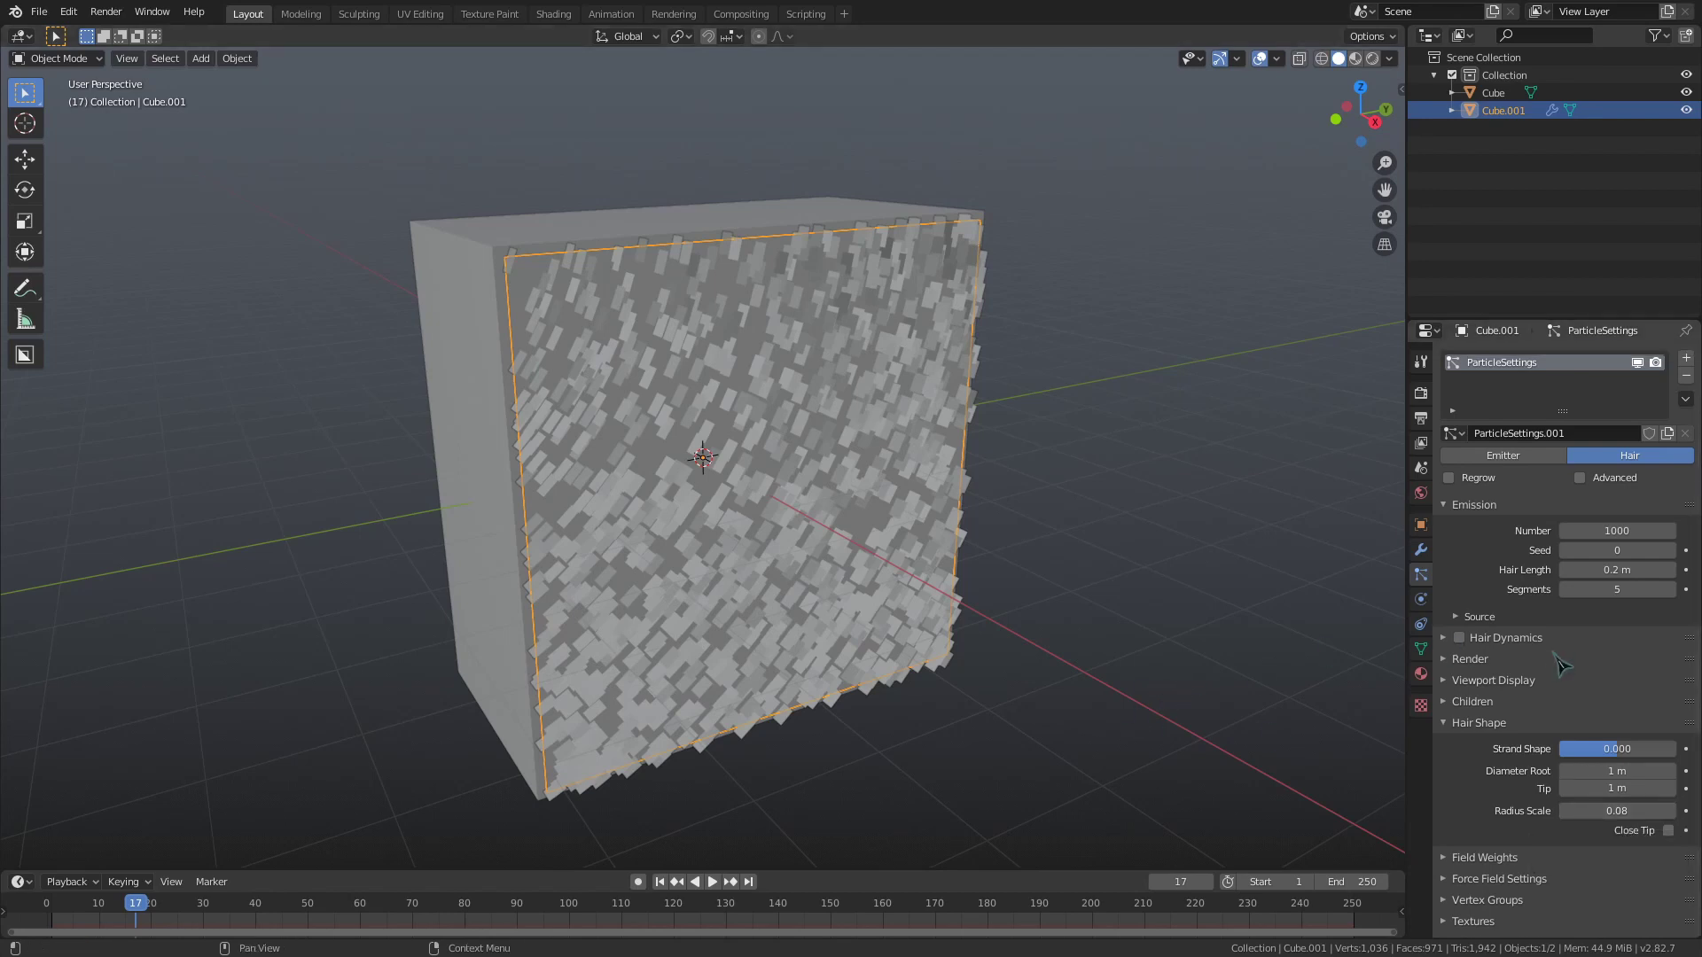
- Set the hair count to 1024, disable Random Order, and use 1 particle per face
click(1596, 532)
key(Return)
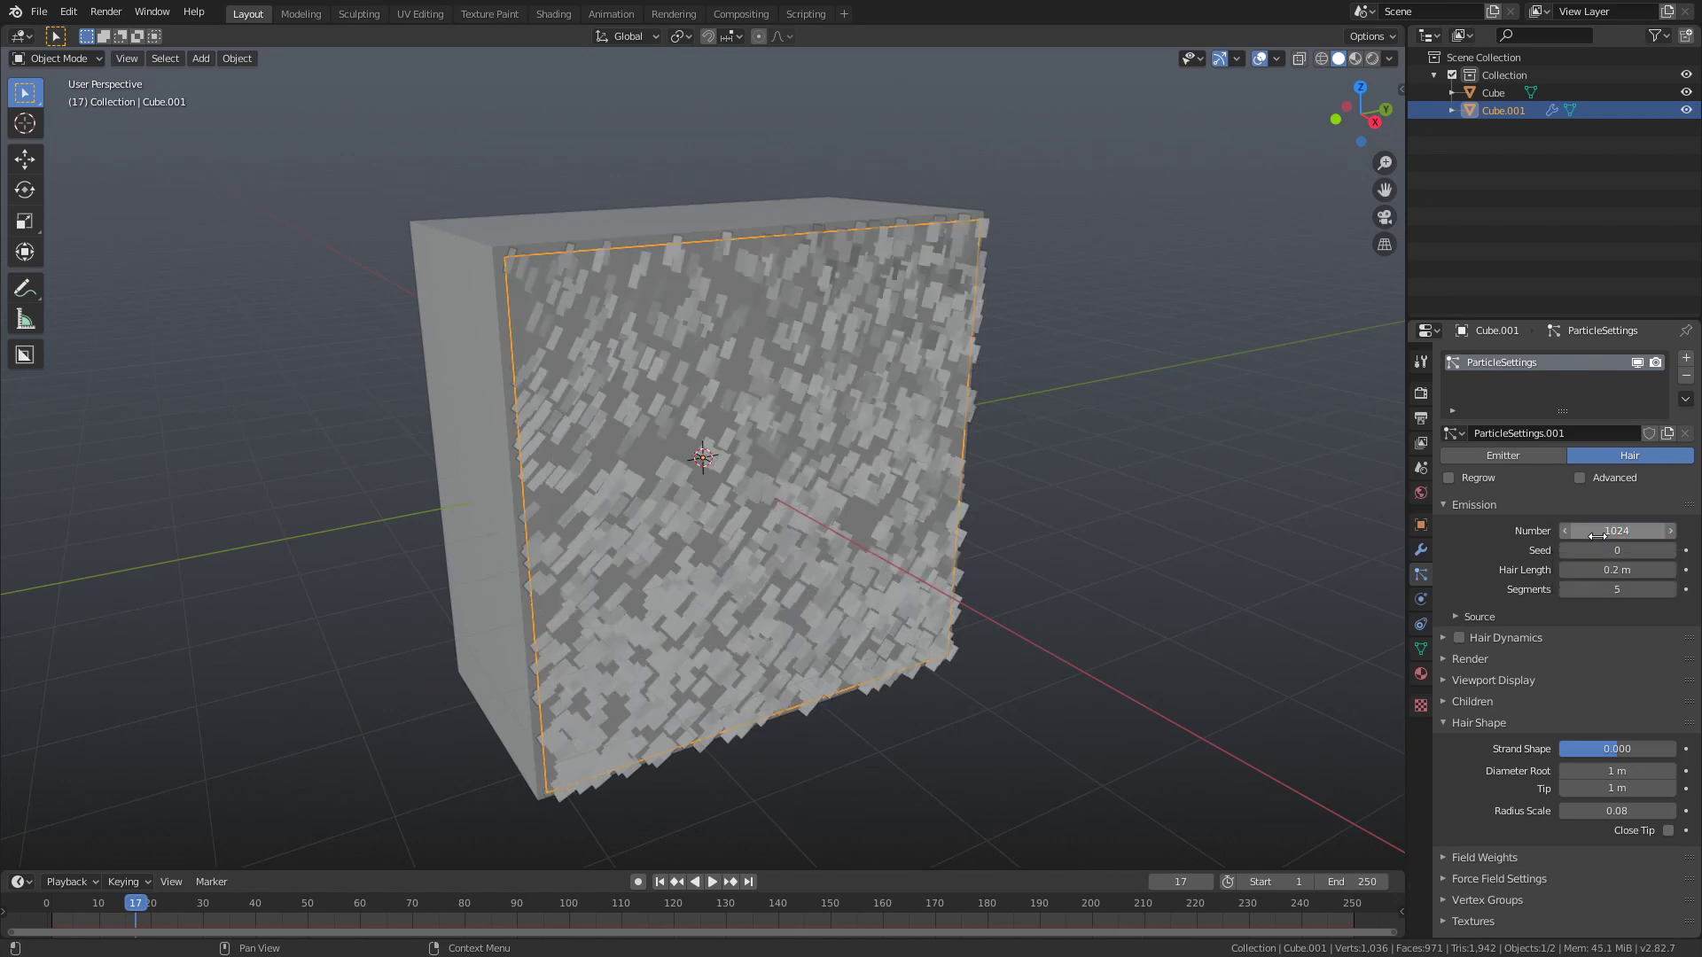
mouse_move(1037, 585)
middle_down()
mouse_move(967, 560)
mouse_move(1036, 574)
middle_up()
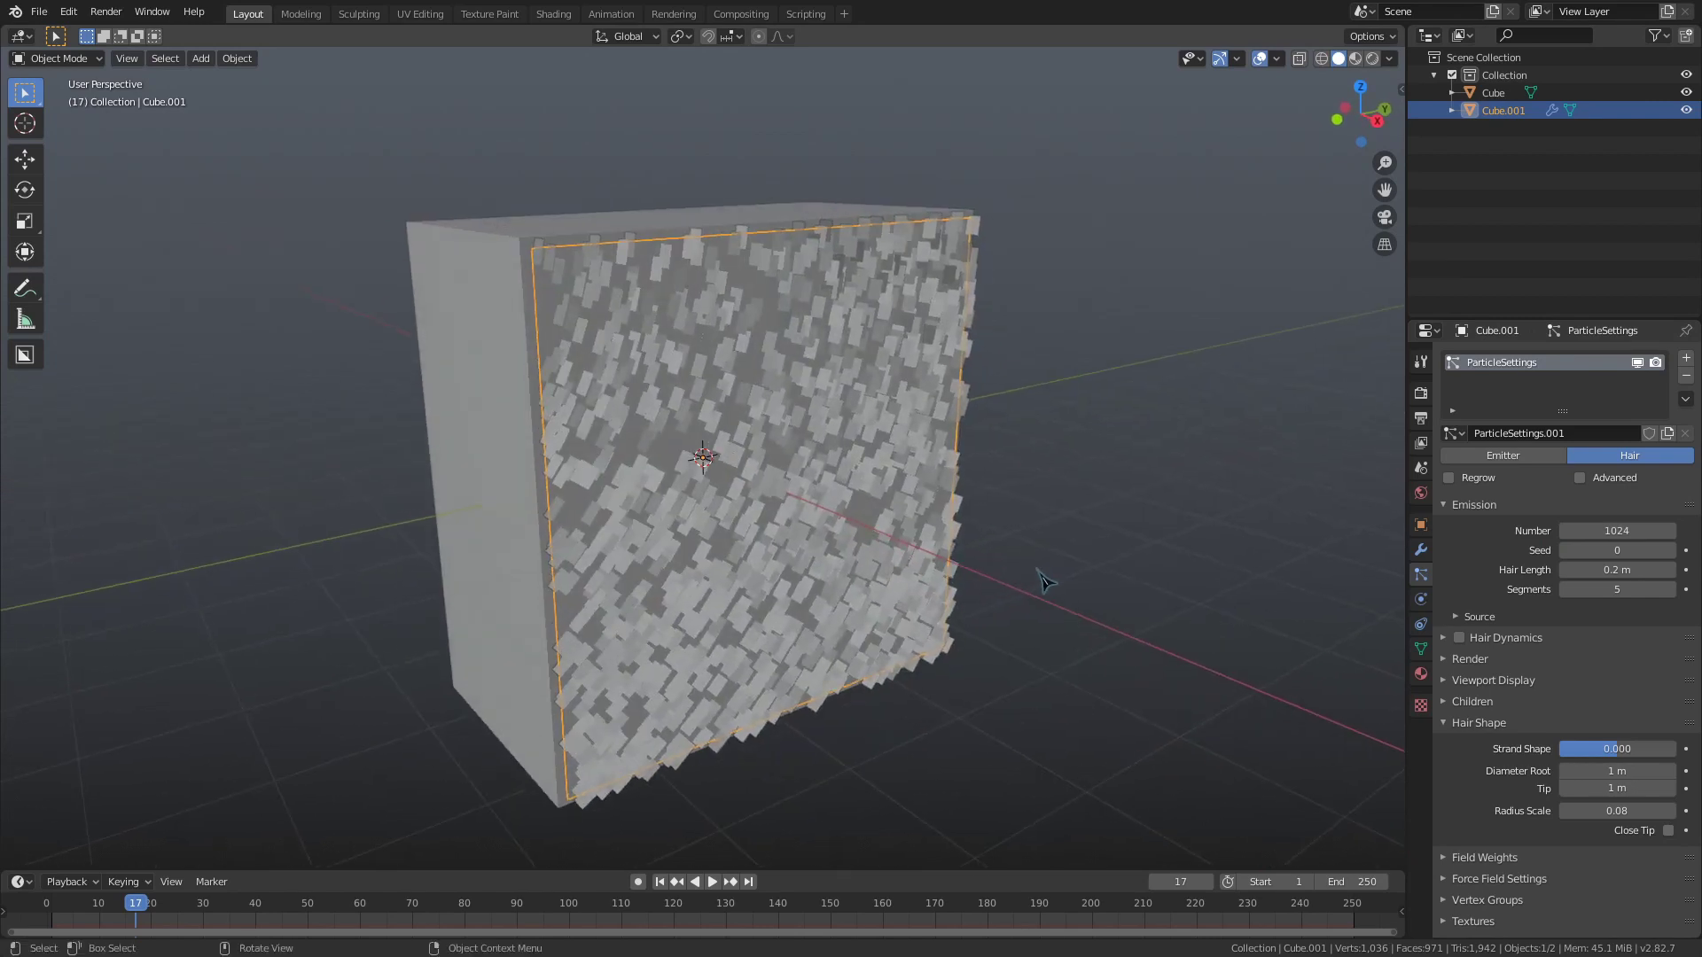
click(1480, 618)
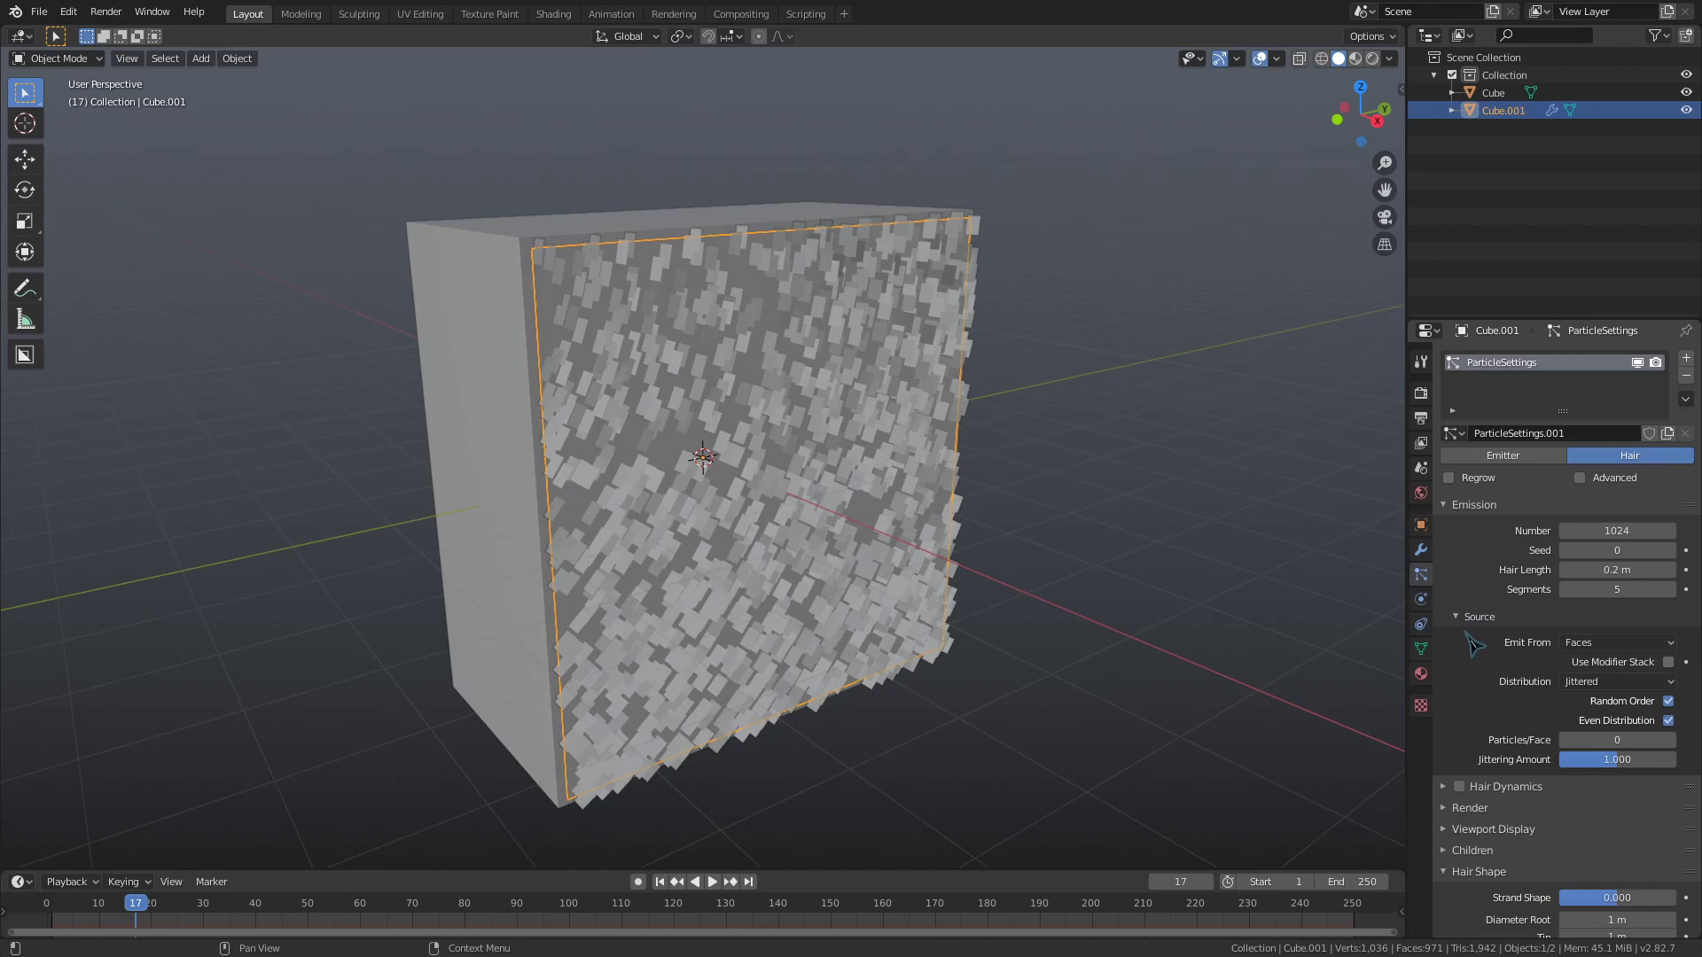
click(1668, 701)
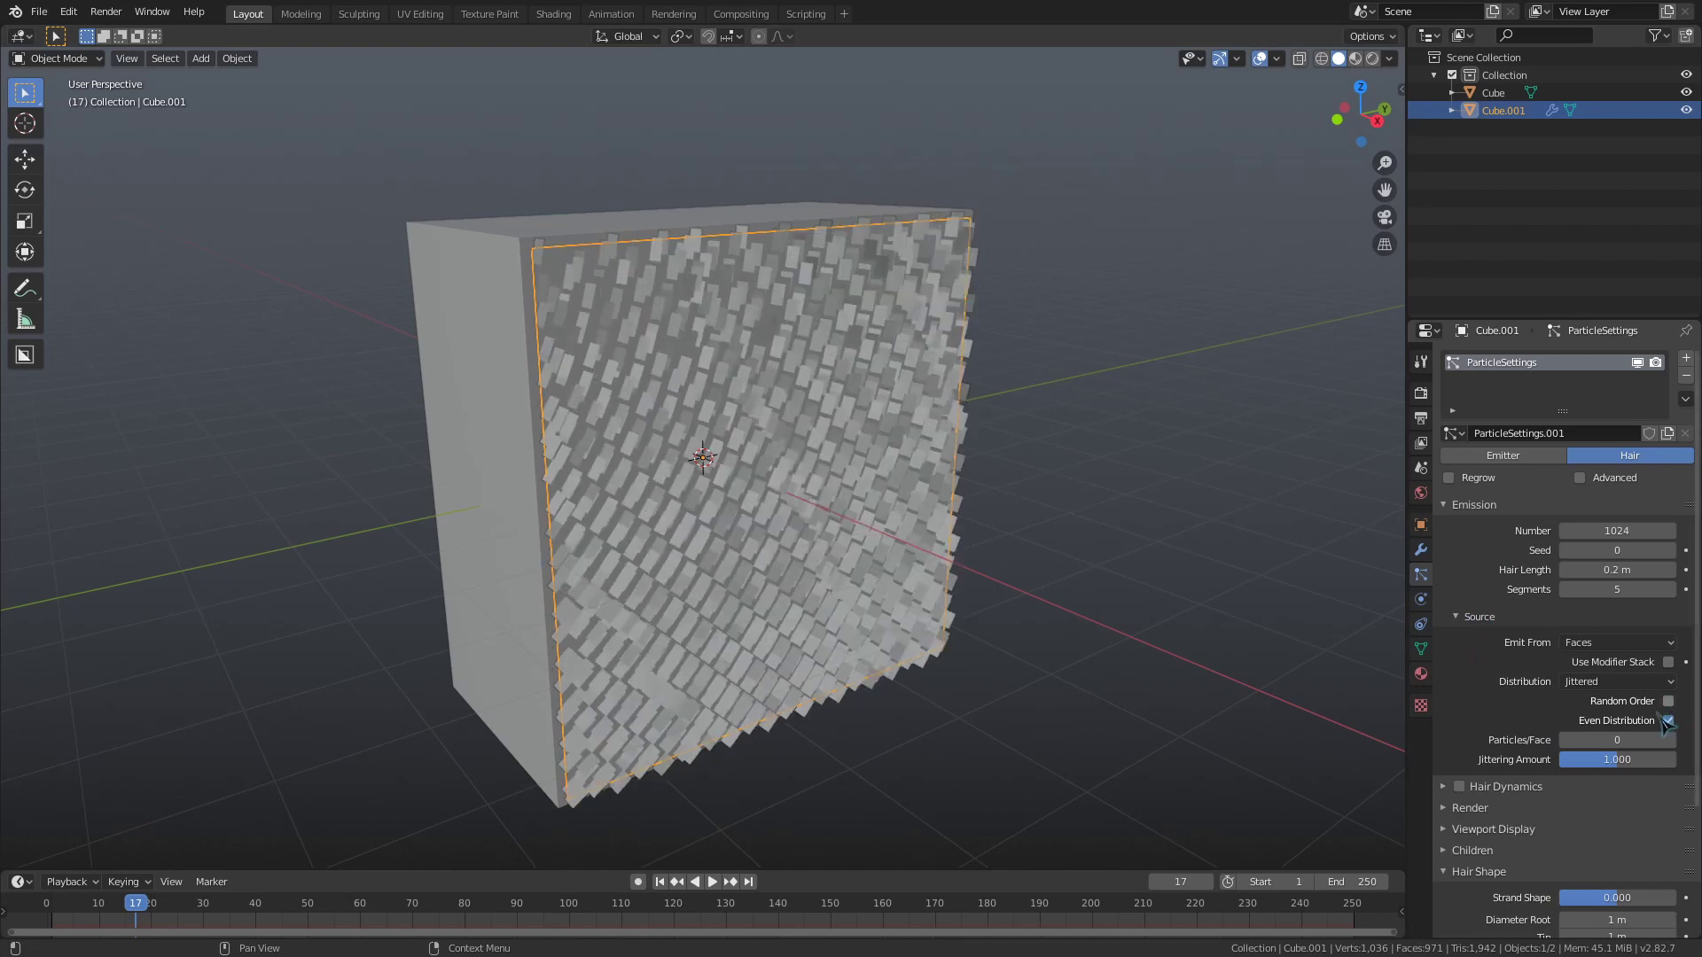
click(1627, 739)
text(1)
key(Return)
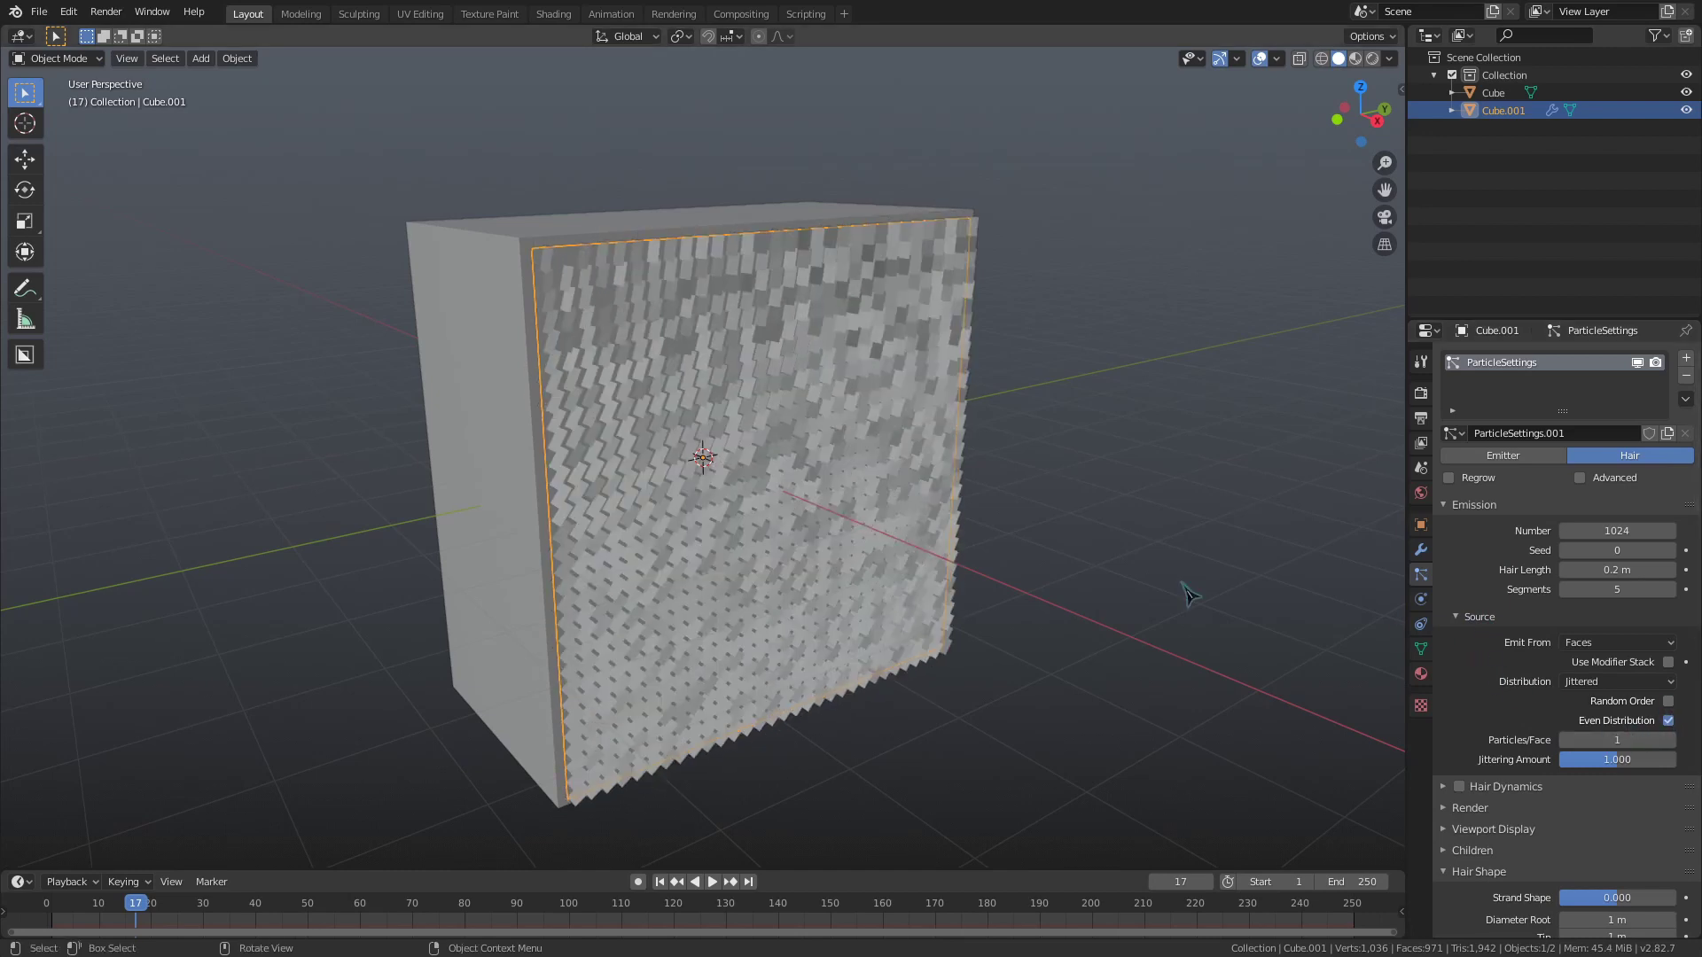
middle_drag(992, 585, 871, 495)
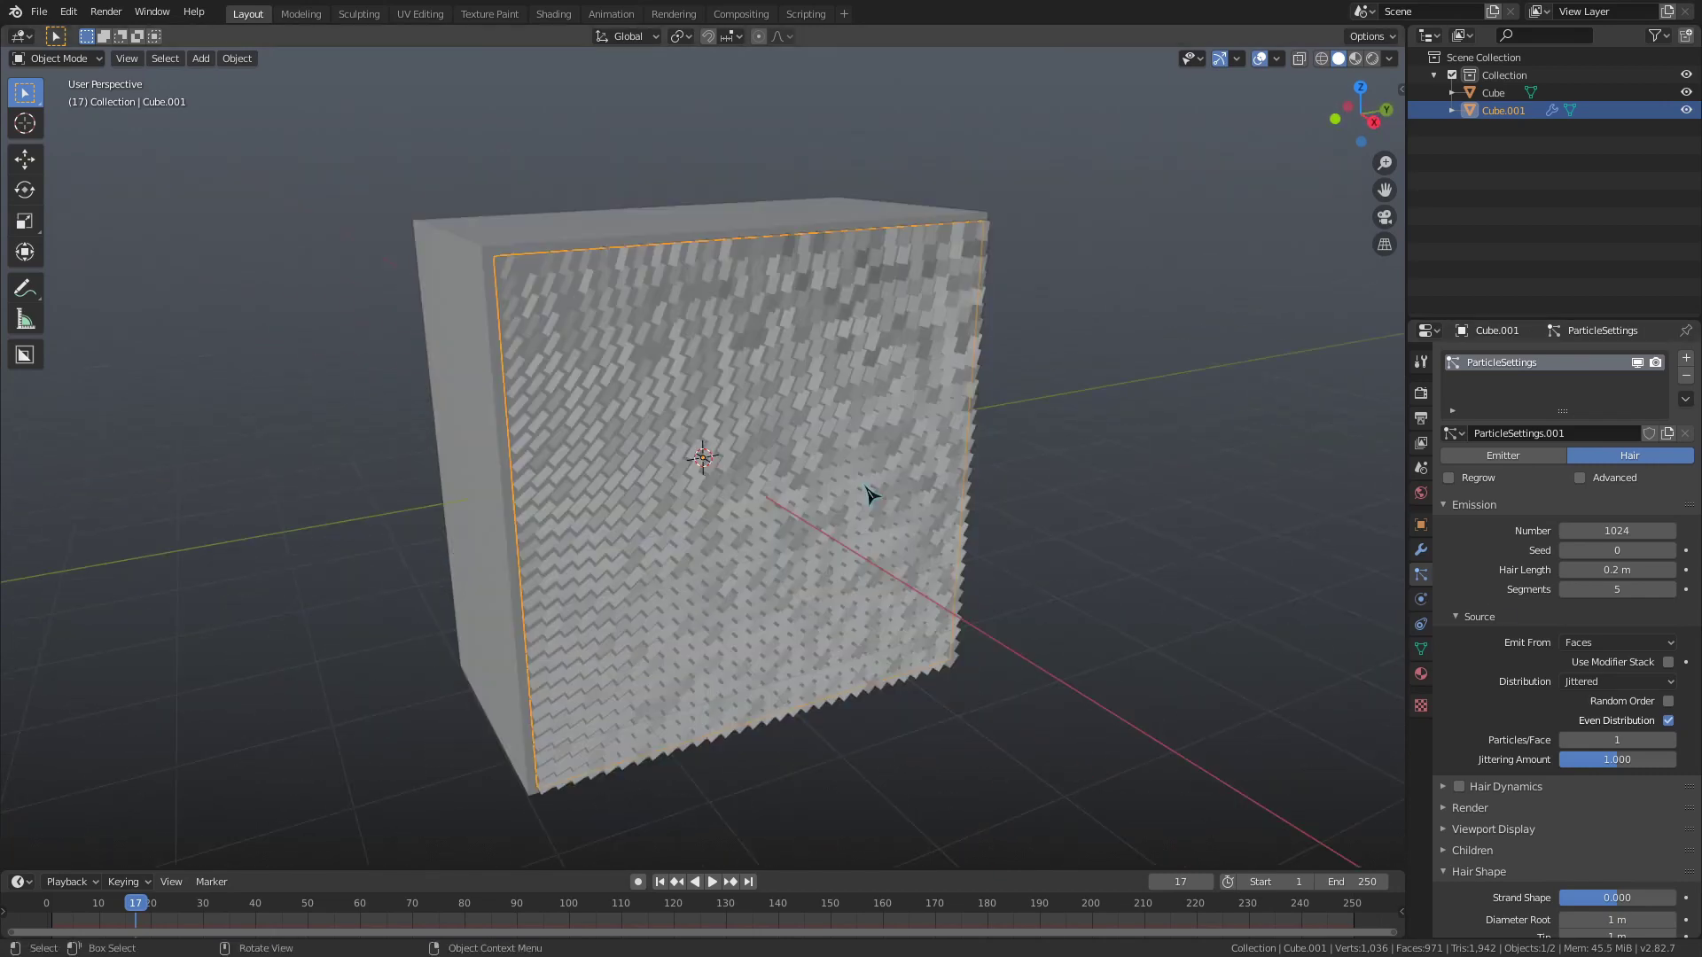
- Compare the sequins with Show Emitter toggled off and back on
scroll(1507, 603, down, 5)
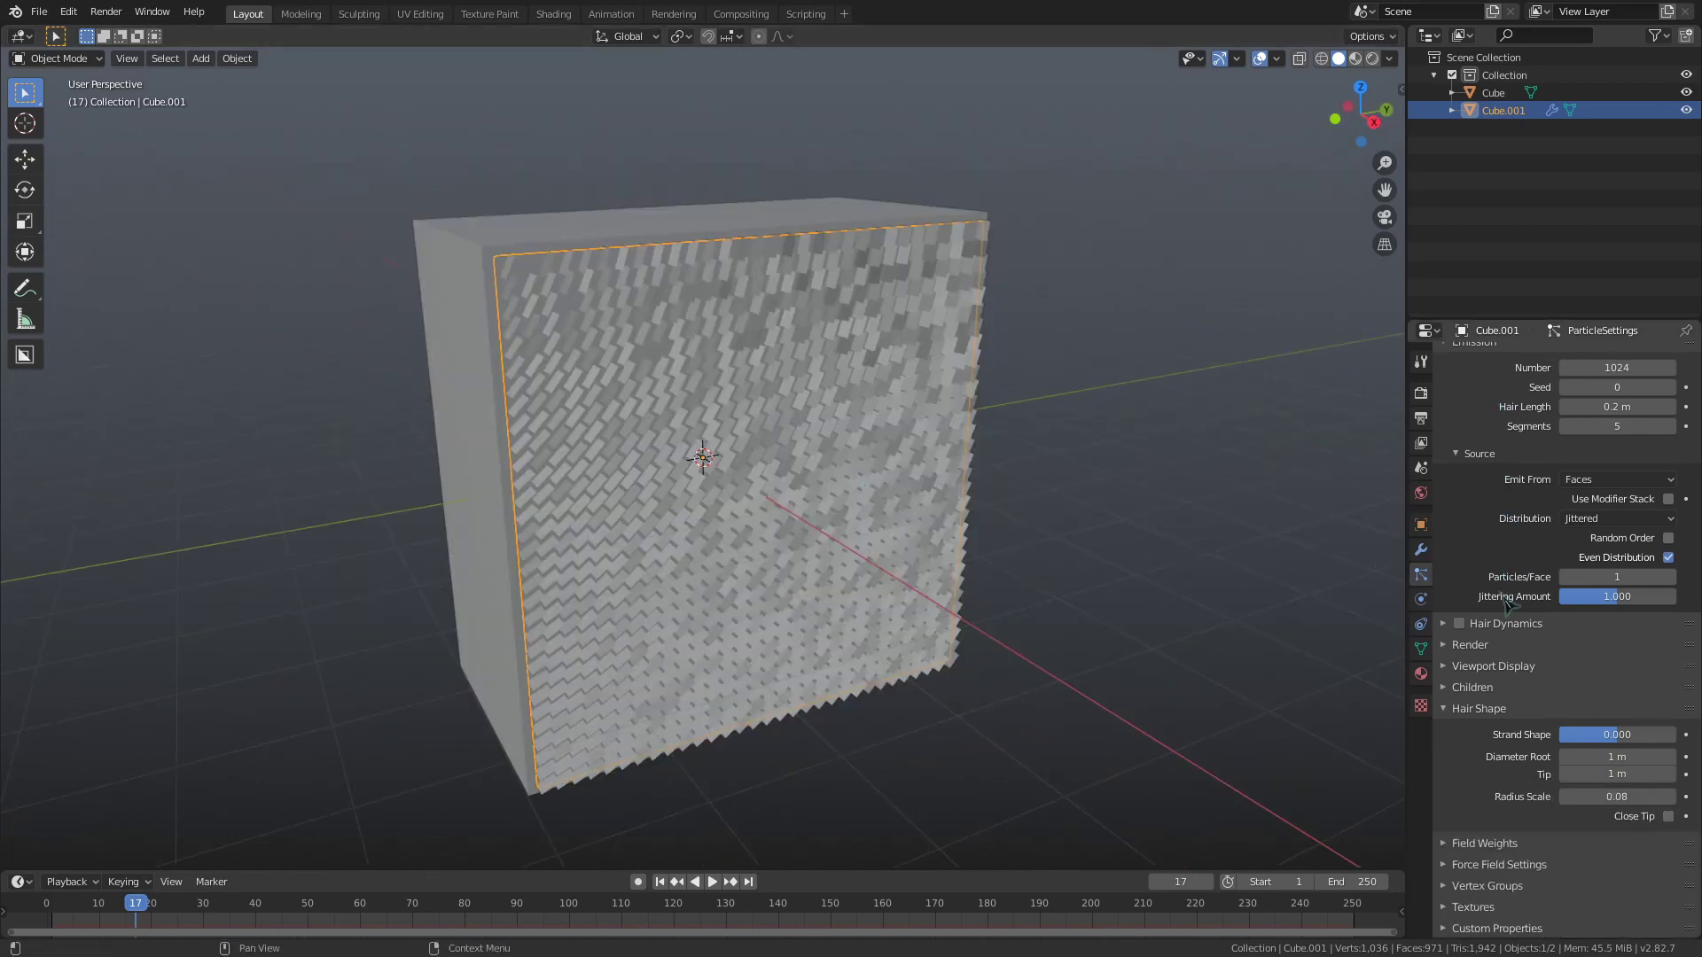
click(1491, 669)
click(1492, 647)
scroll(1507, 651, down, 4)
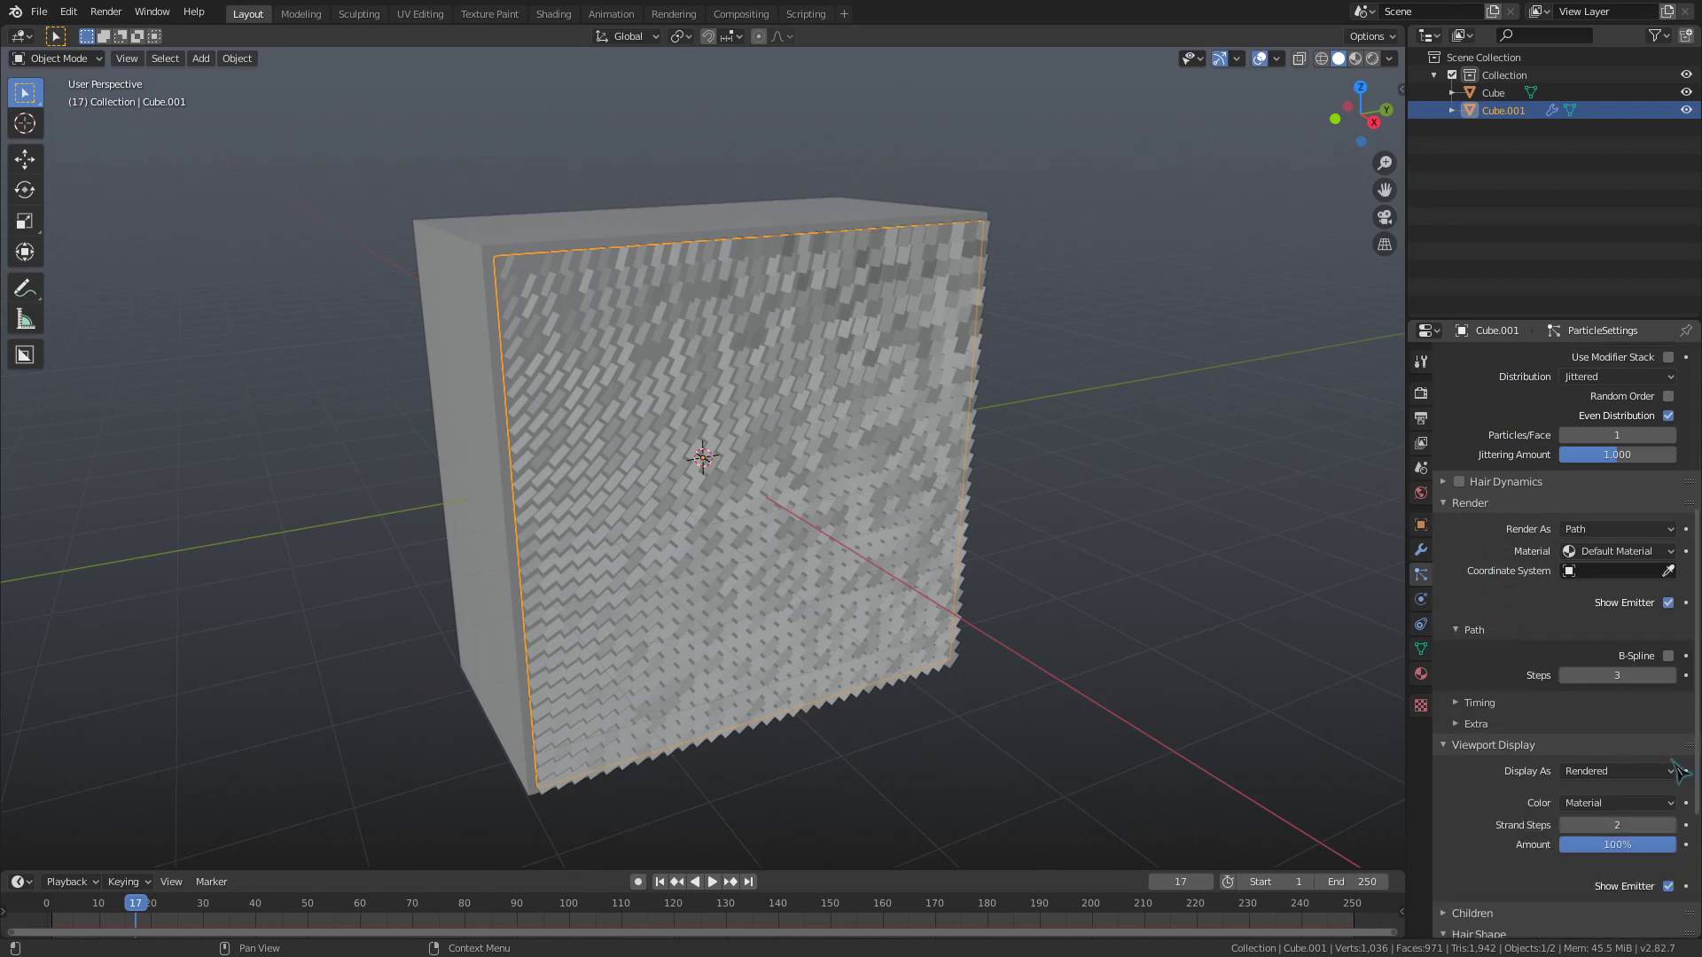
click(1667, 886)
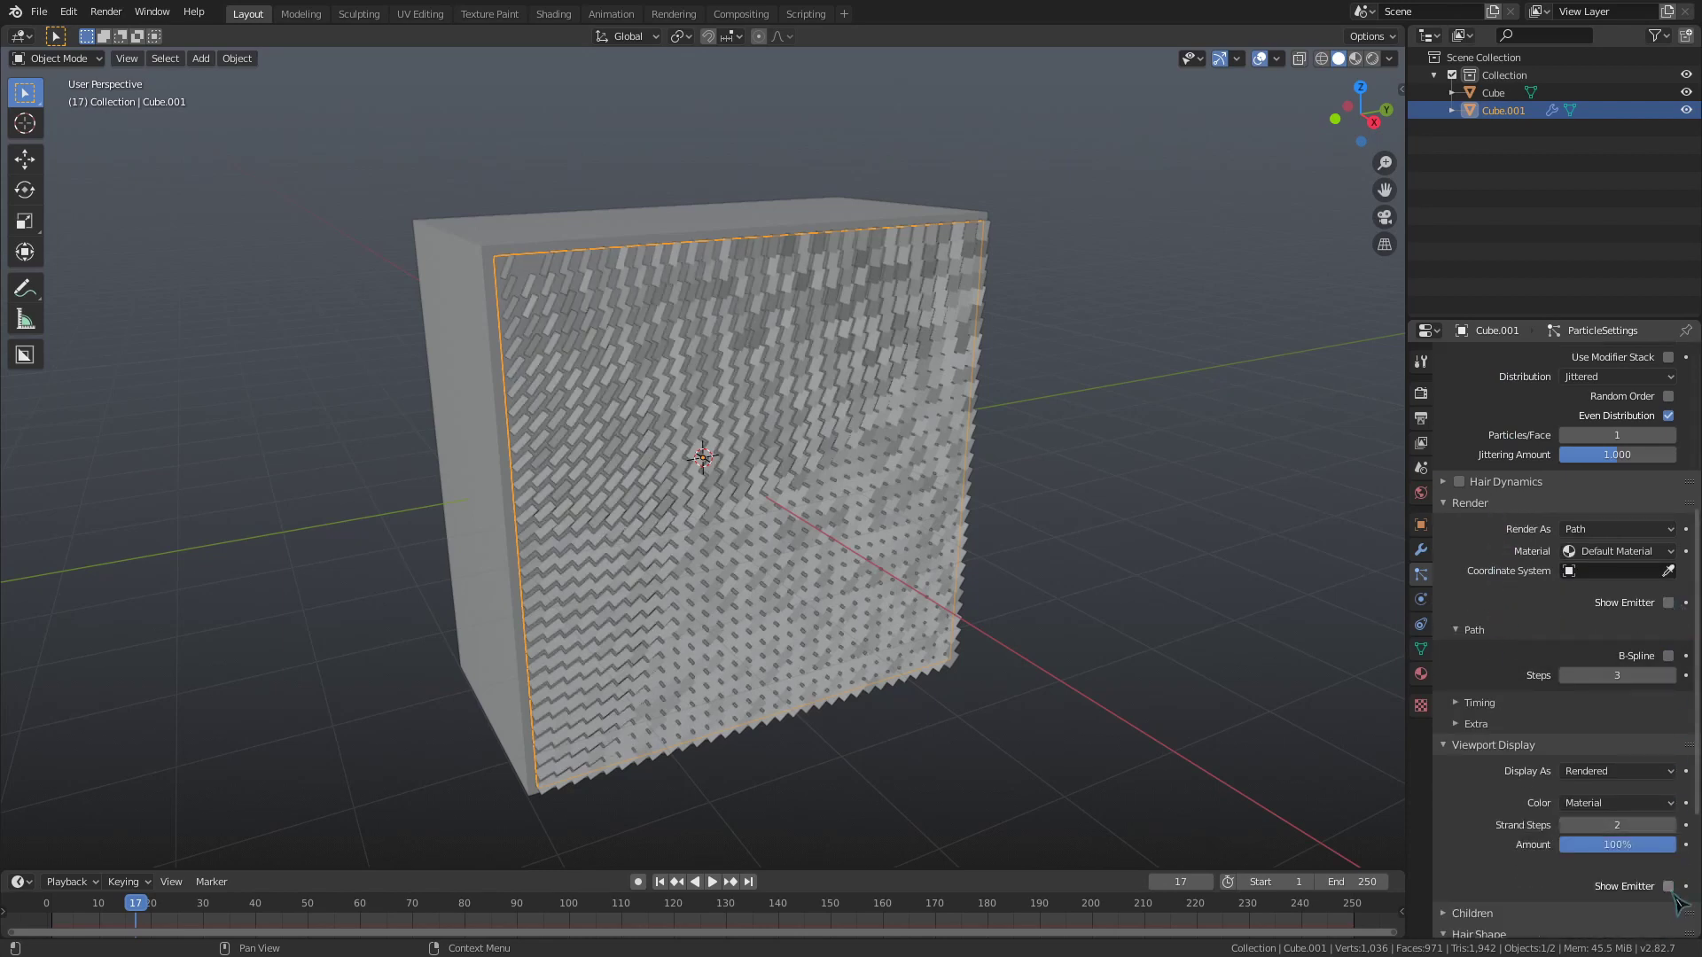
click(1669, 888)
click(1669, 887)
click(1669, 888)
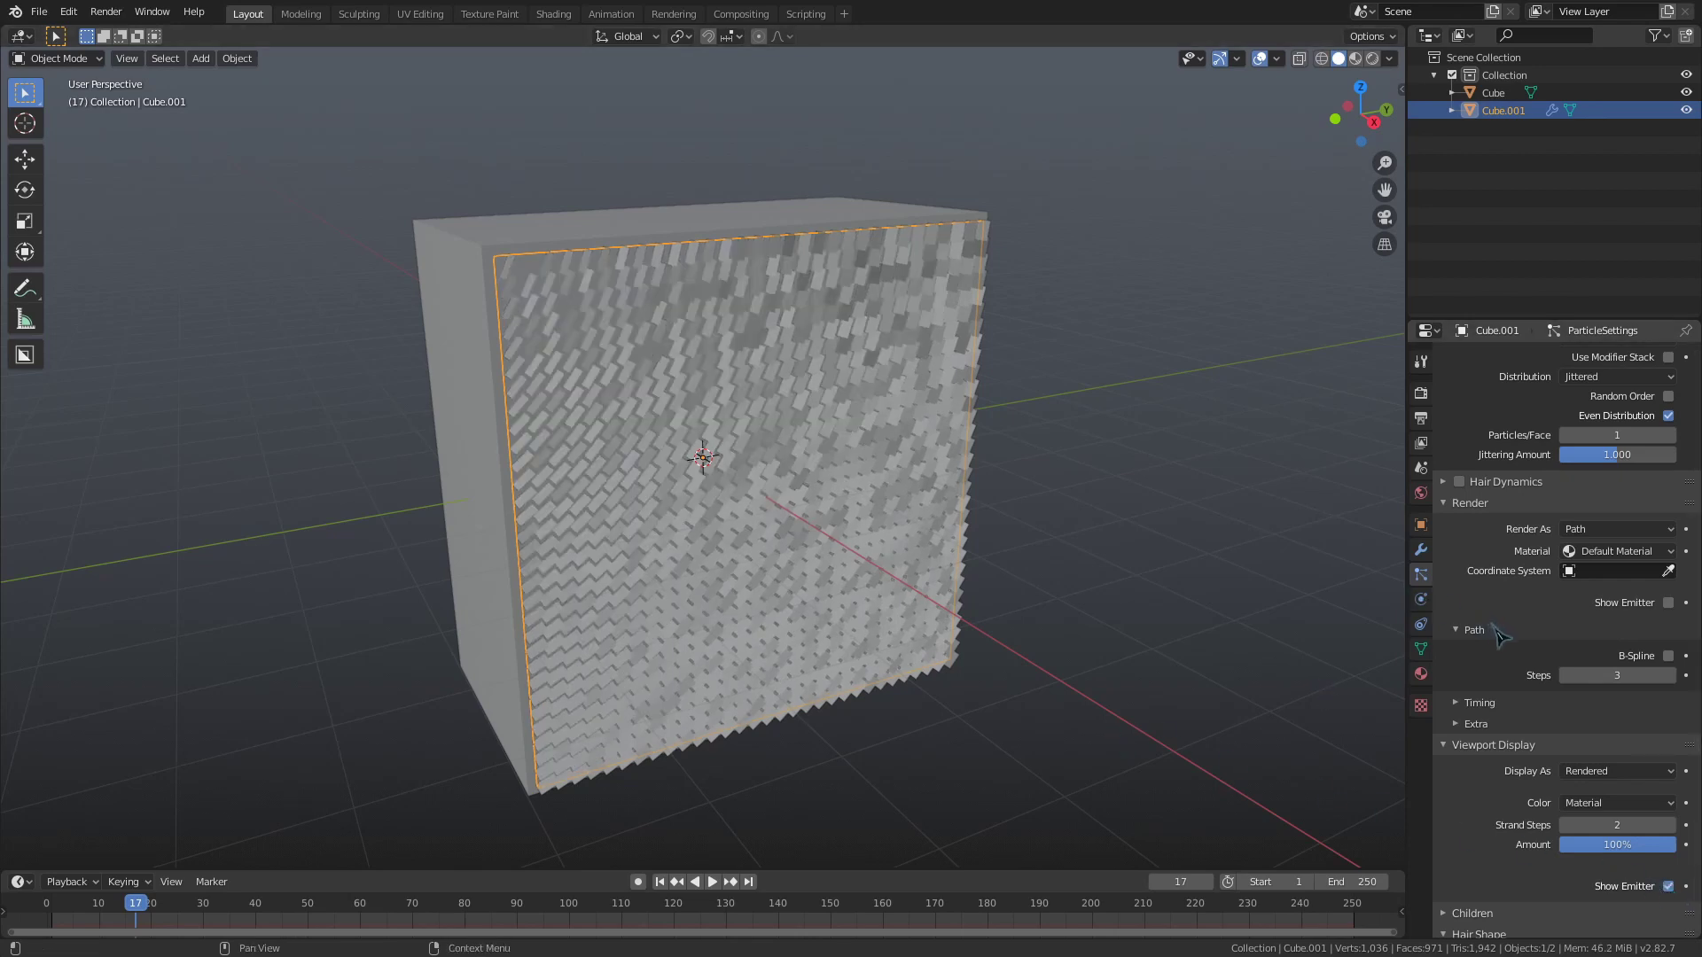
- Enable Hair Dynamics and play the simulation, stopping at frame 38
scroll(1492, 626, up, 2)
drag(133, 903, 46, 904)
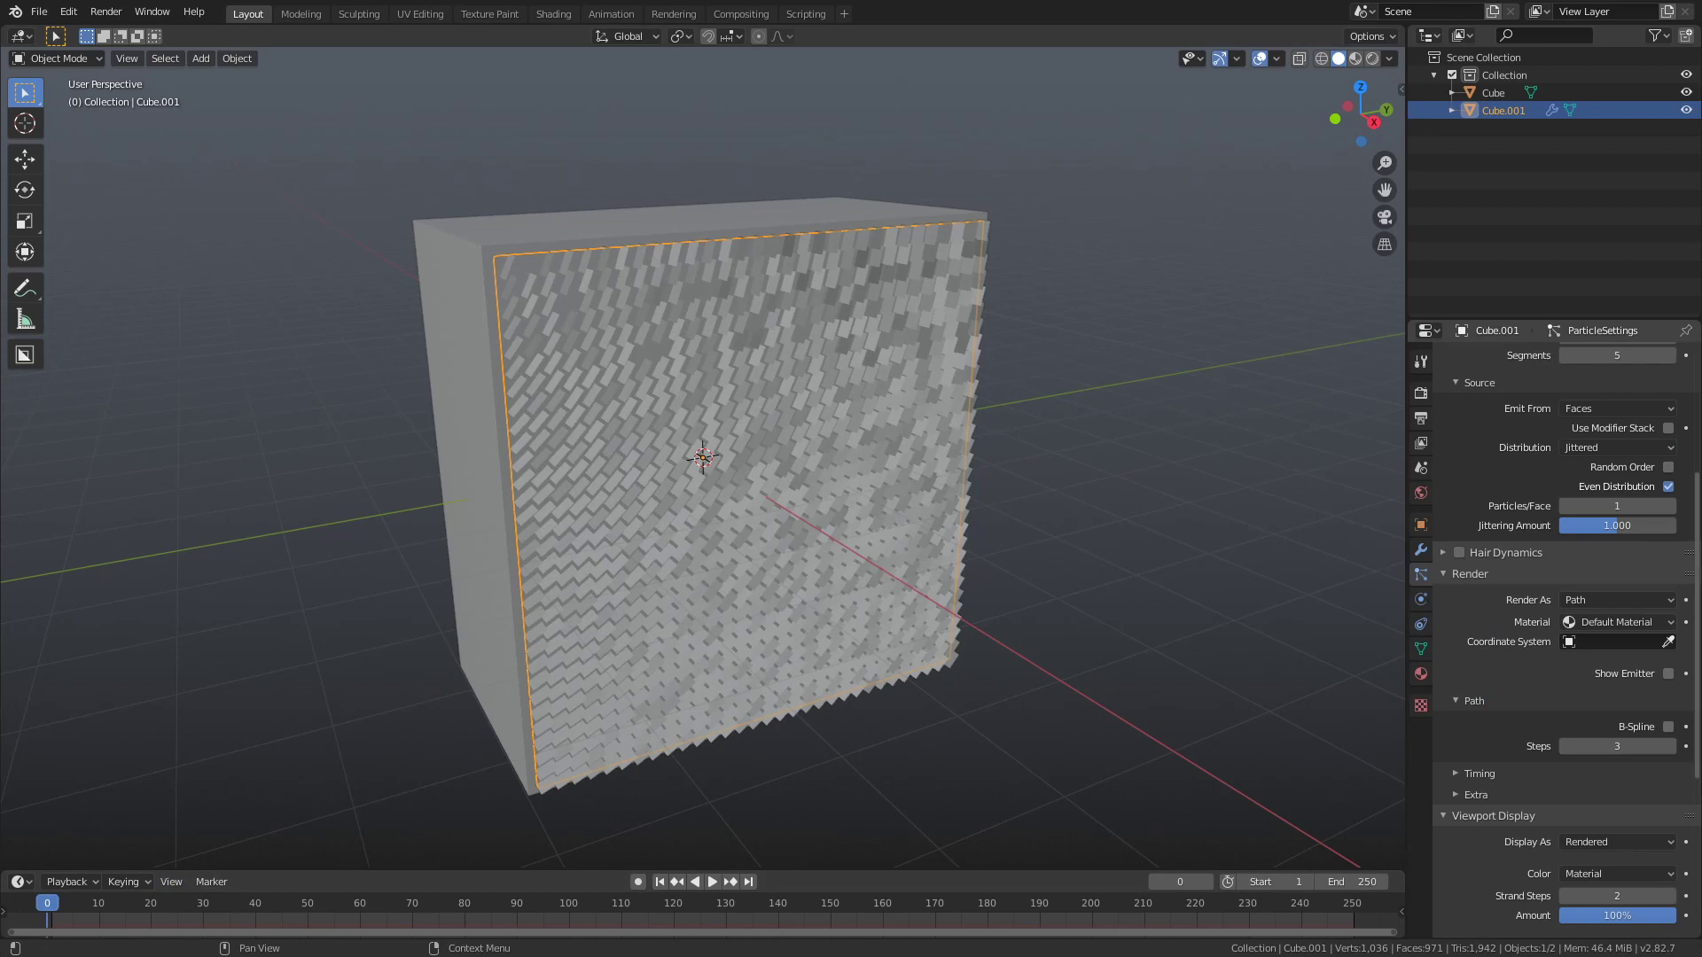
click(1459, 553)
key(space)
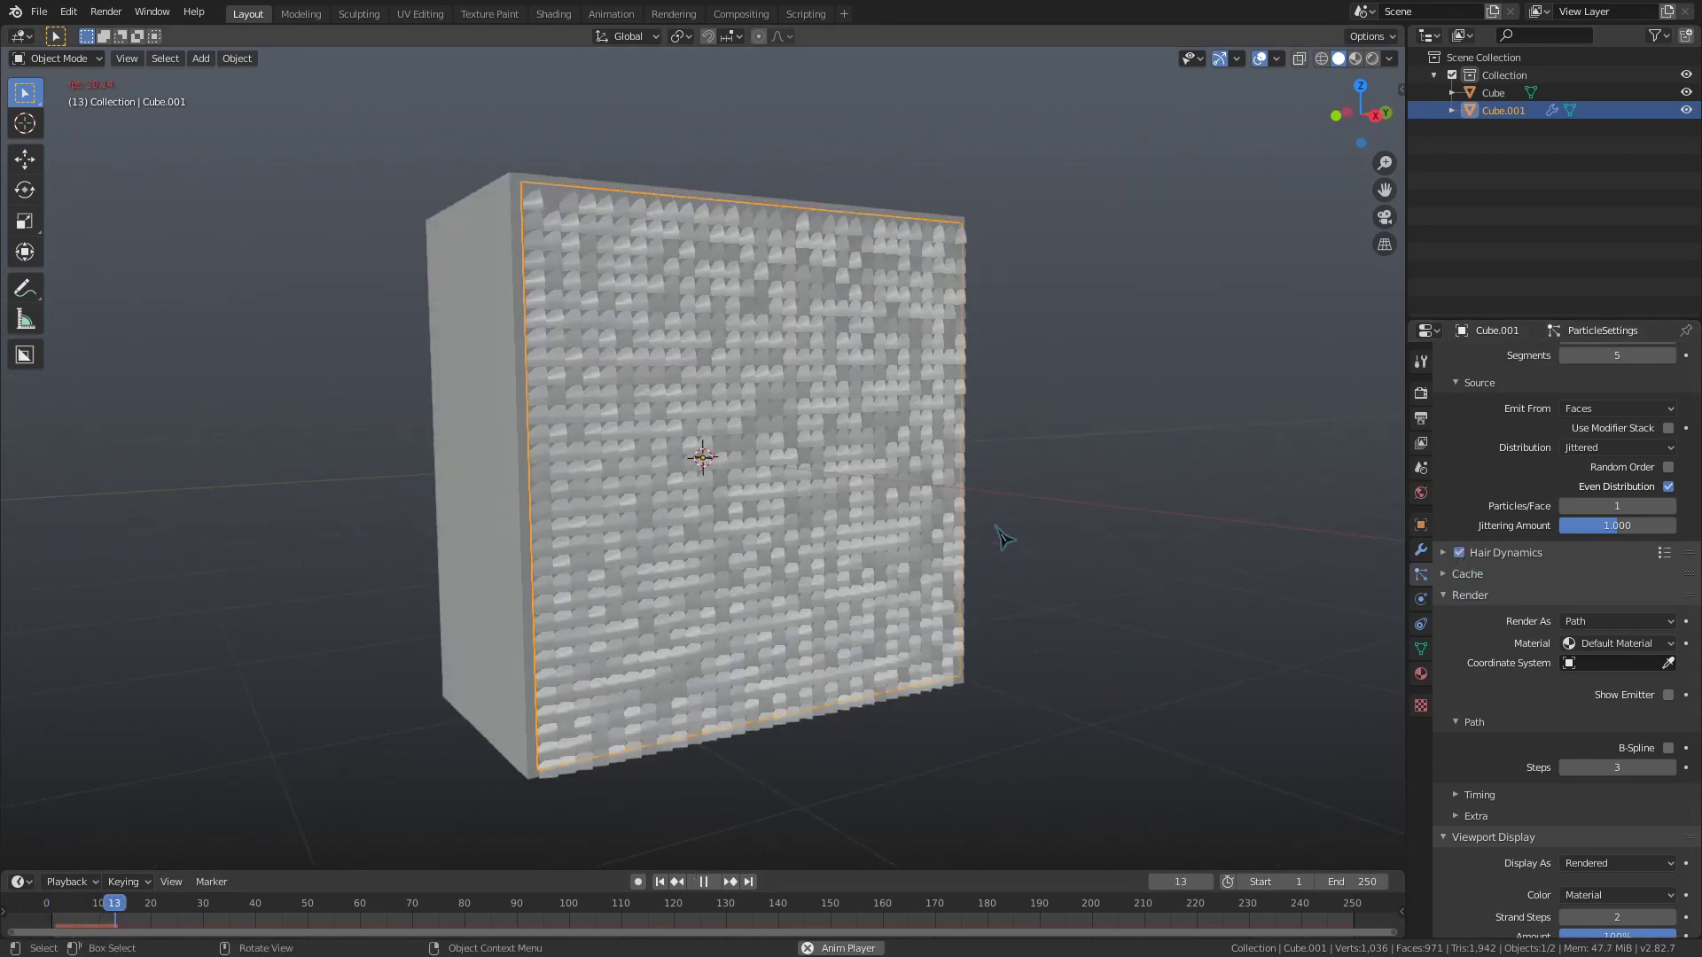
key(space)
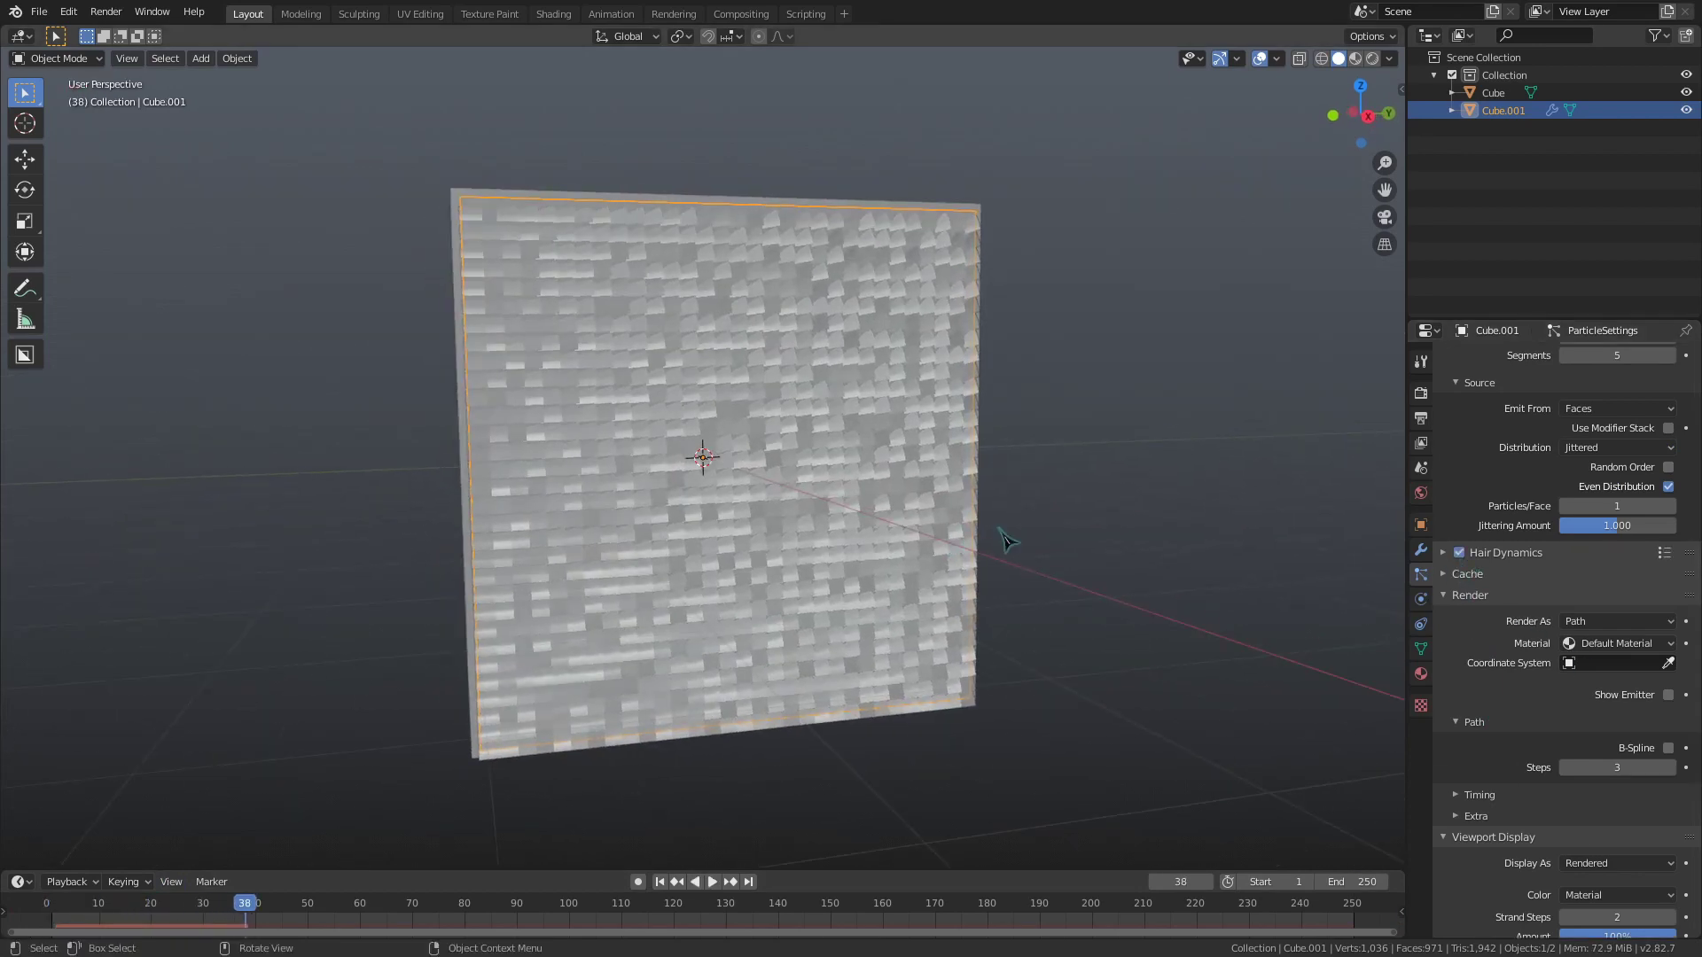
click(1421, 674)
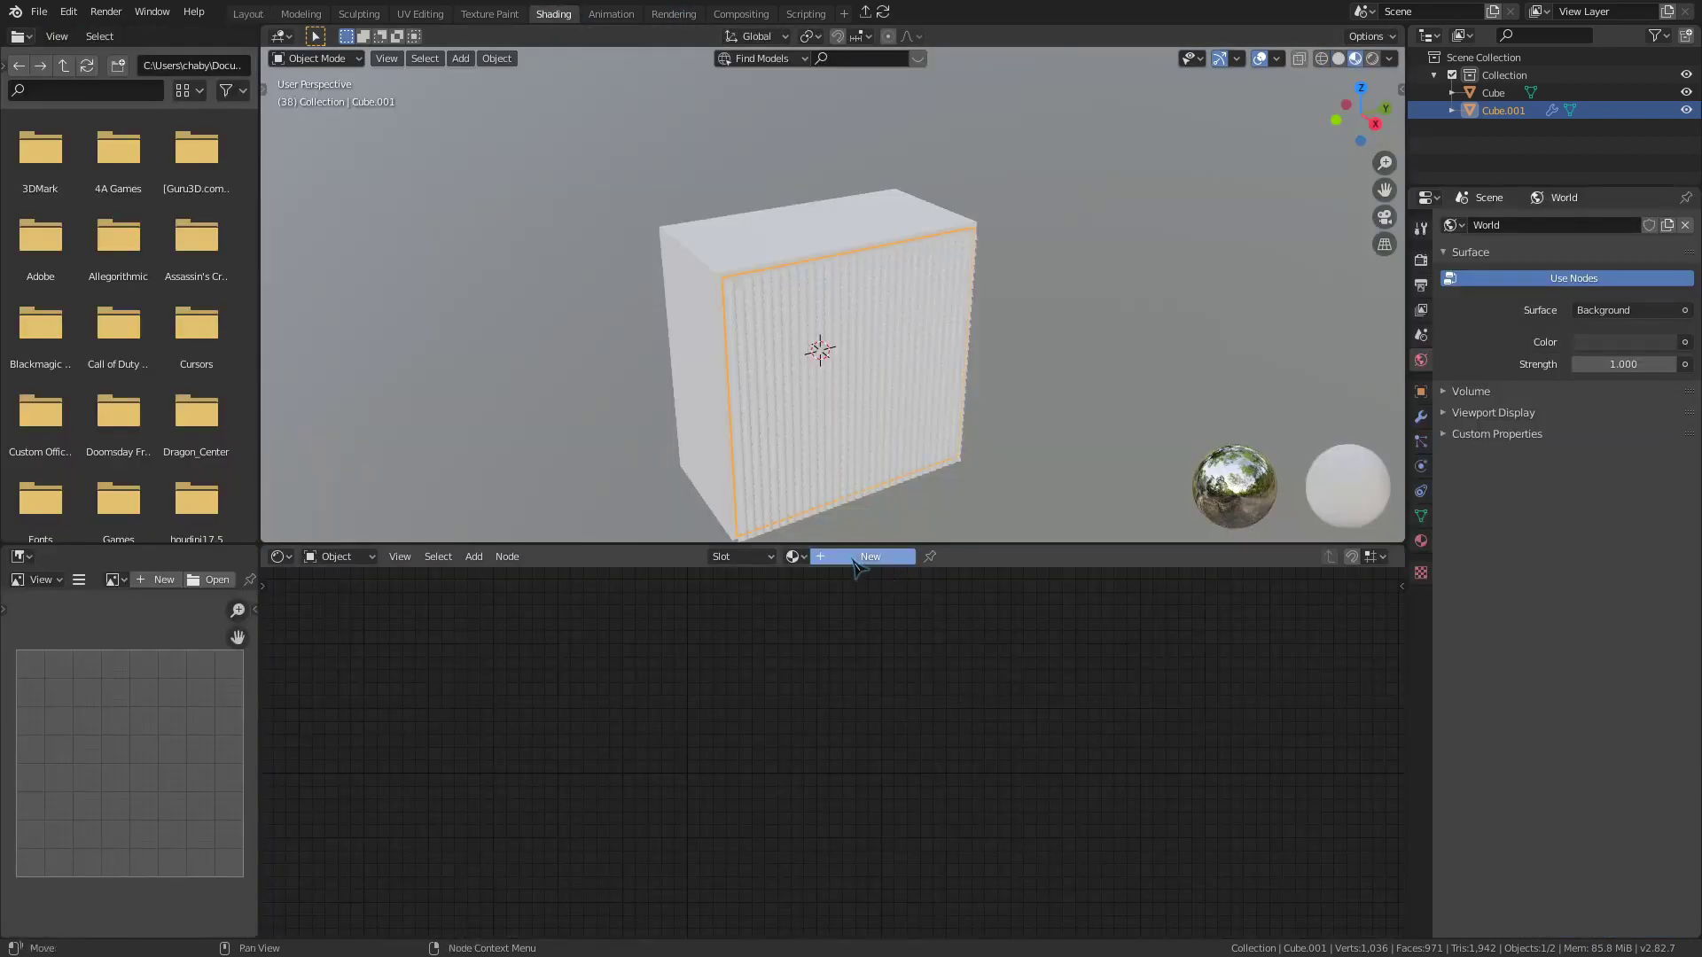
- Create a new material with an orange base colour and Metallic 1.000
click(856, 556)
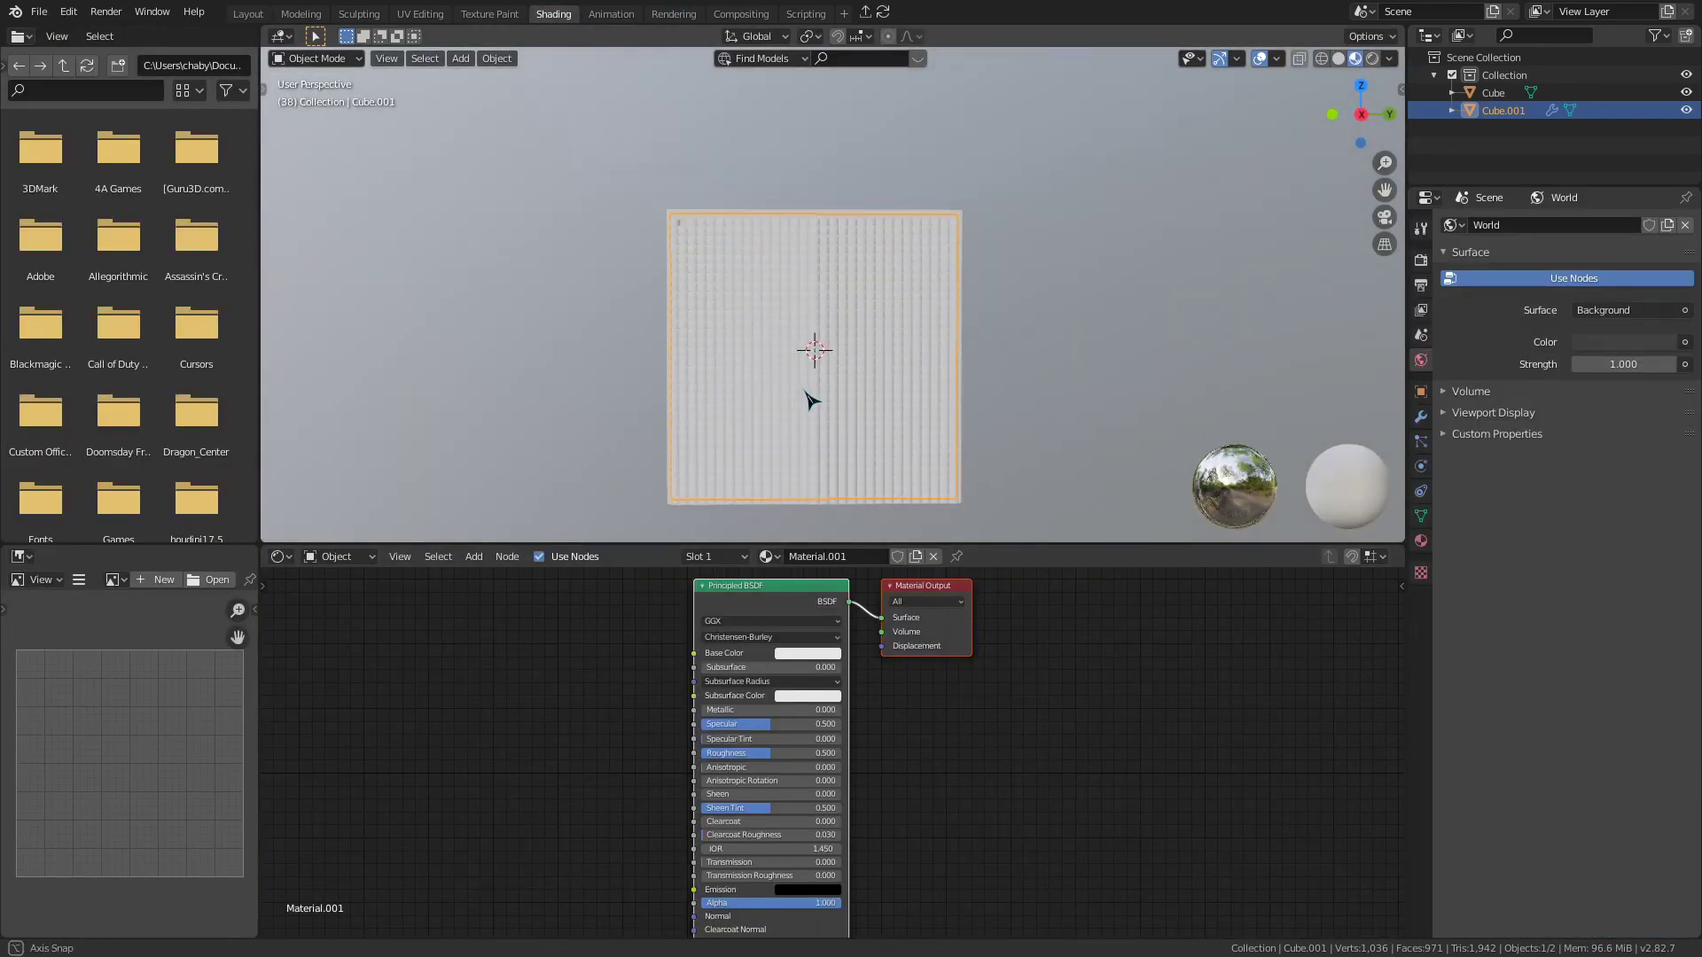
click(810, 654)
click(839, 541)
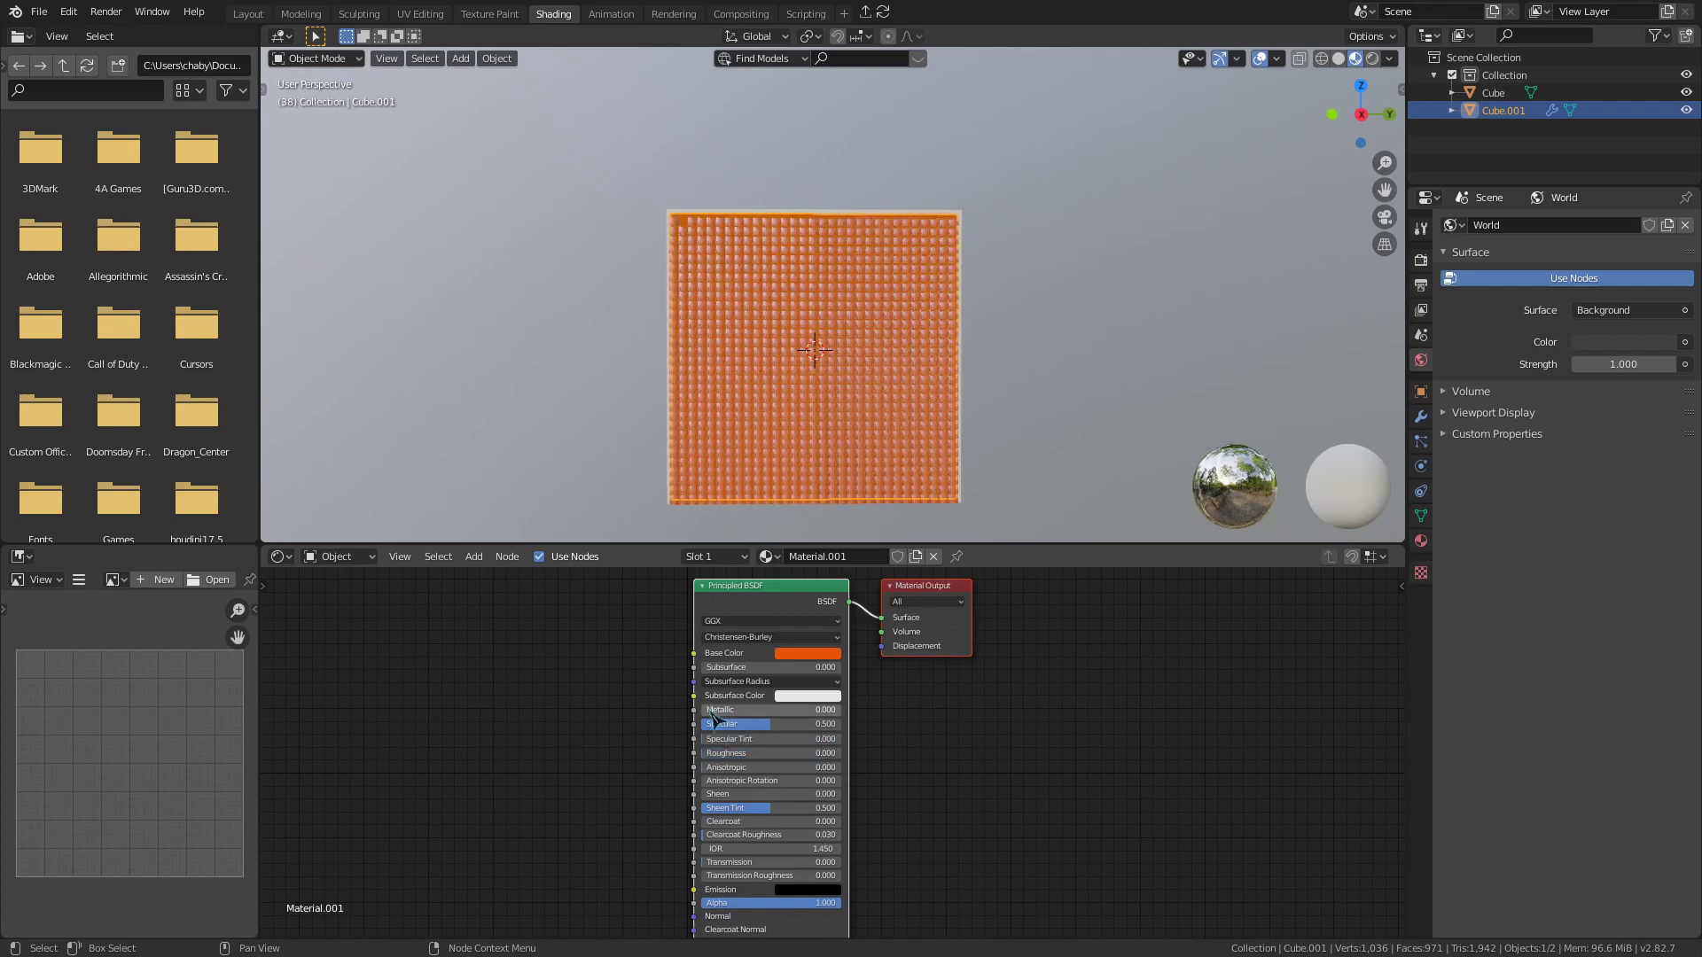
drag(780, 710, 840, 710)
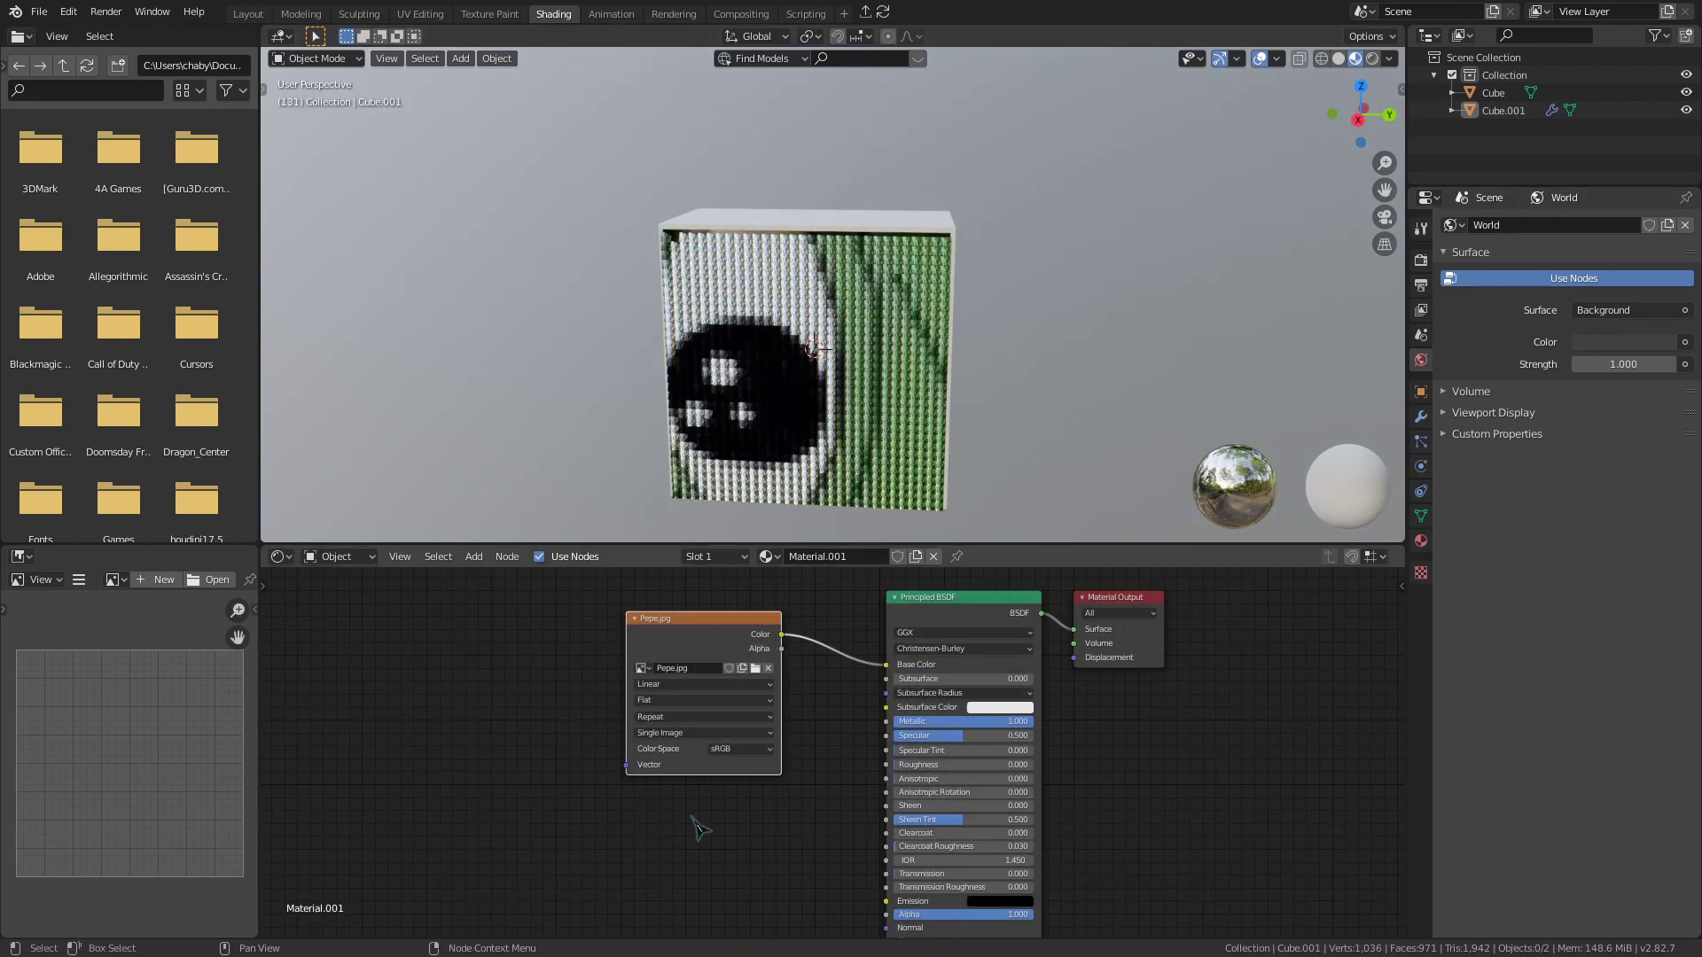
- Add a Mapping node linked into the image texture's Vector input
key(shift+a)
click(518, 678)
text(mapping)
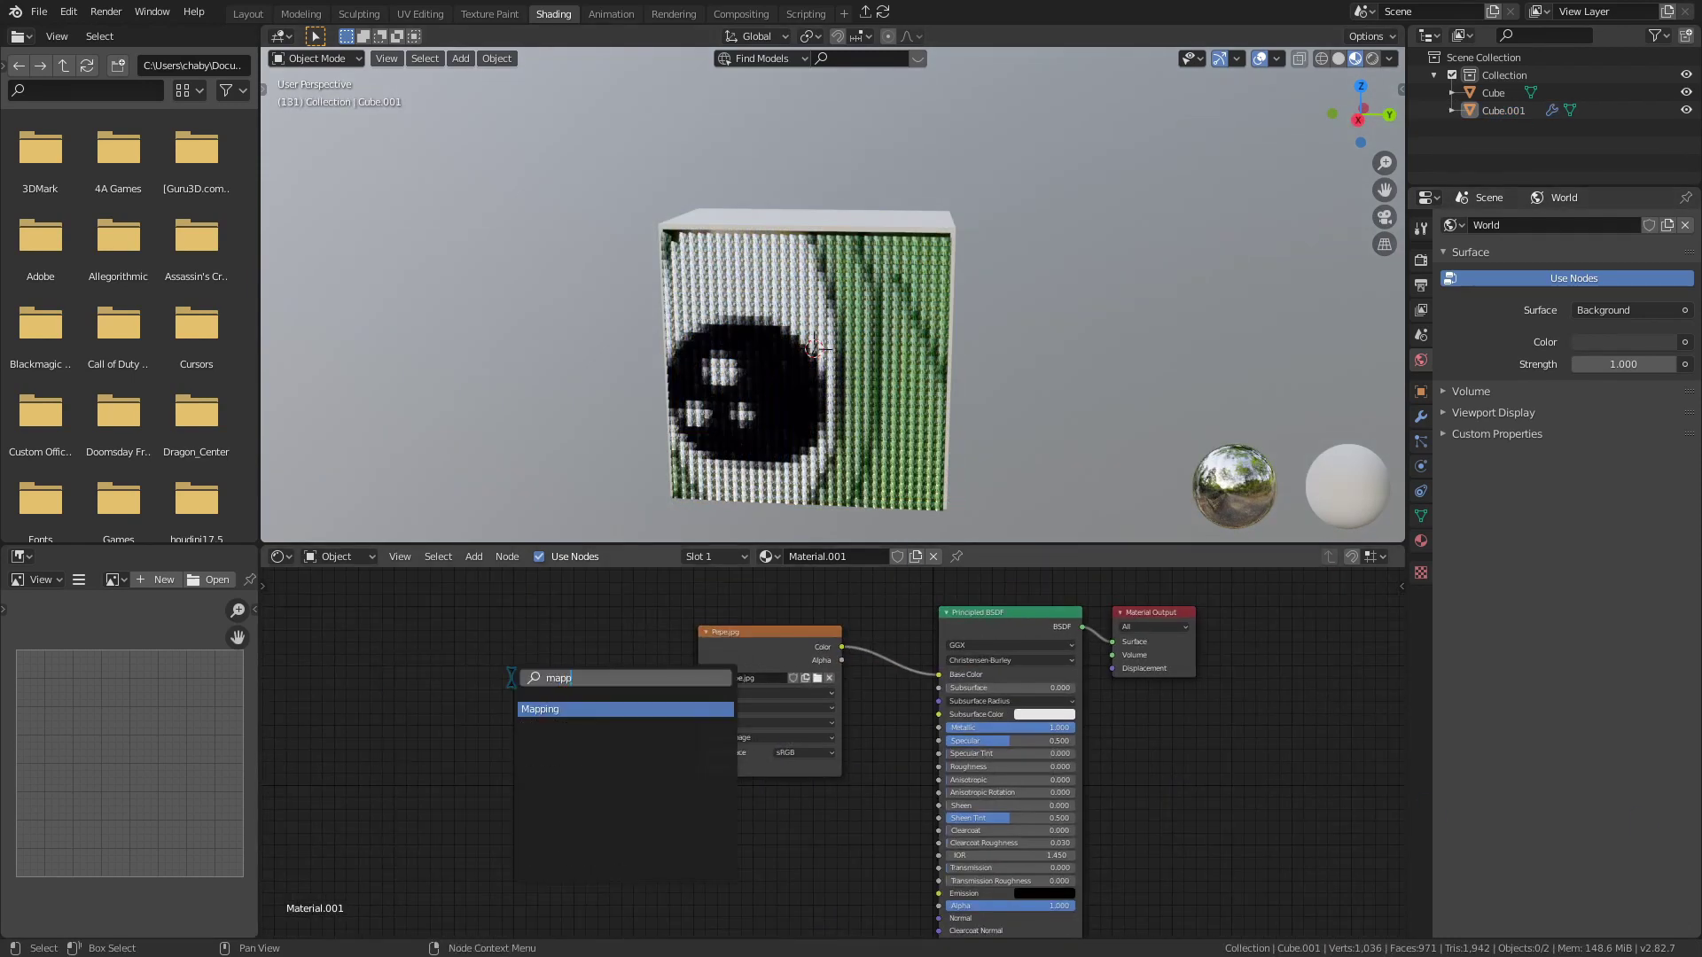
key(Return)
click(511, 678)
drag(594, 698, 701, 767)
middle_drag(580, 752, 749, 722)
- Add a Texture Coordinate node and feed its UV output into the Mapping node
key(shift+a)
click(529, 683)
text(tex)
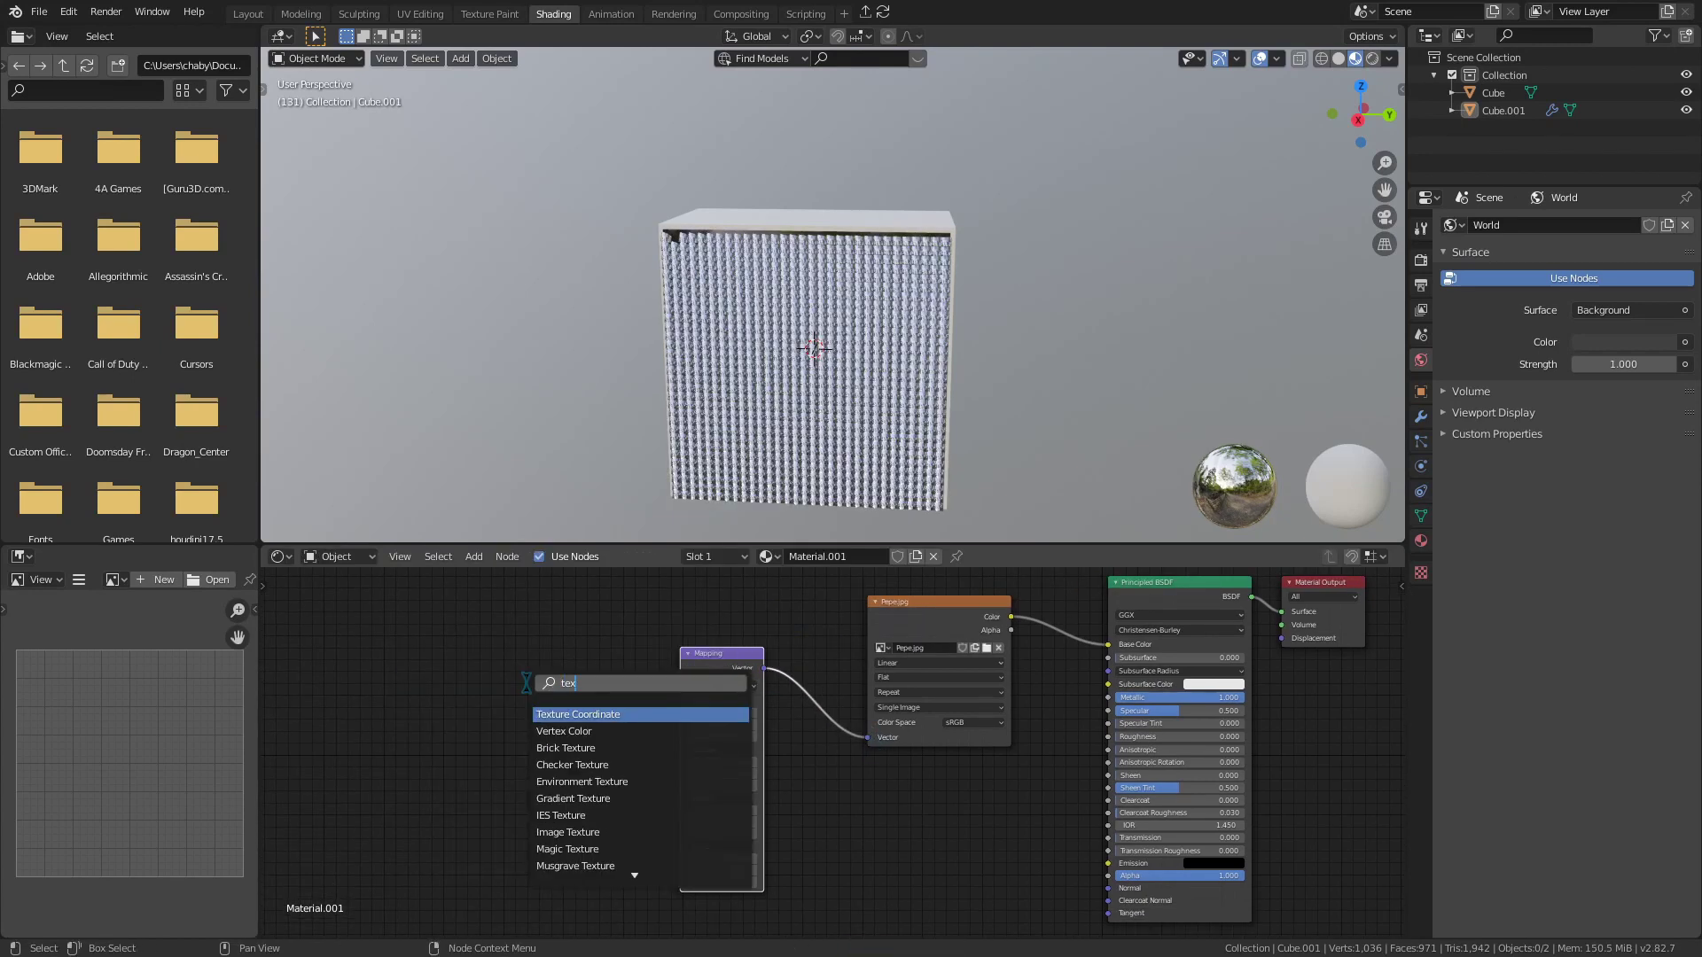
key(Return)
click(525, 682)
drag(609, 704, 680, 718)
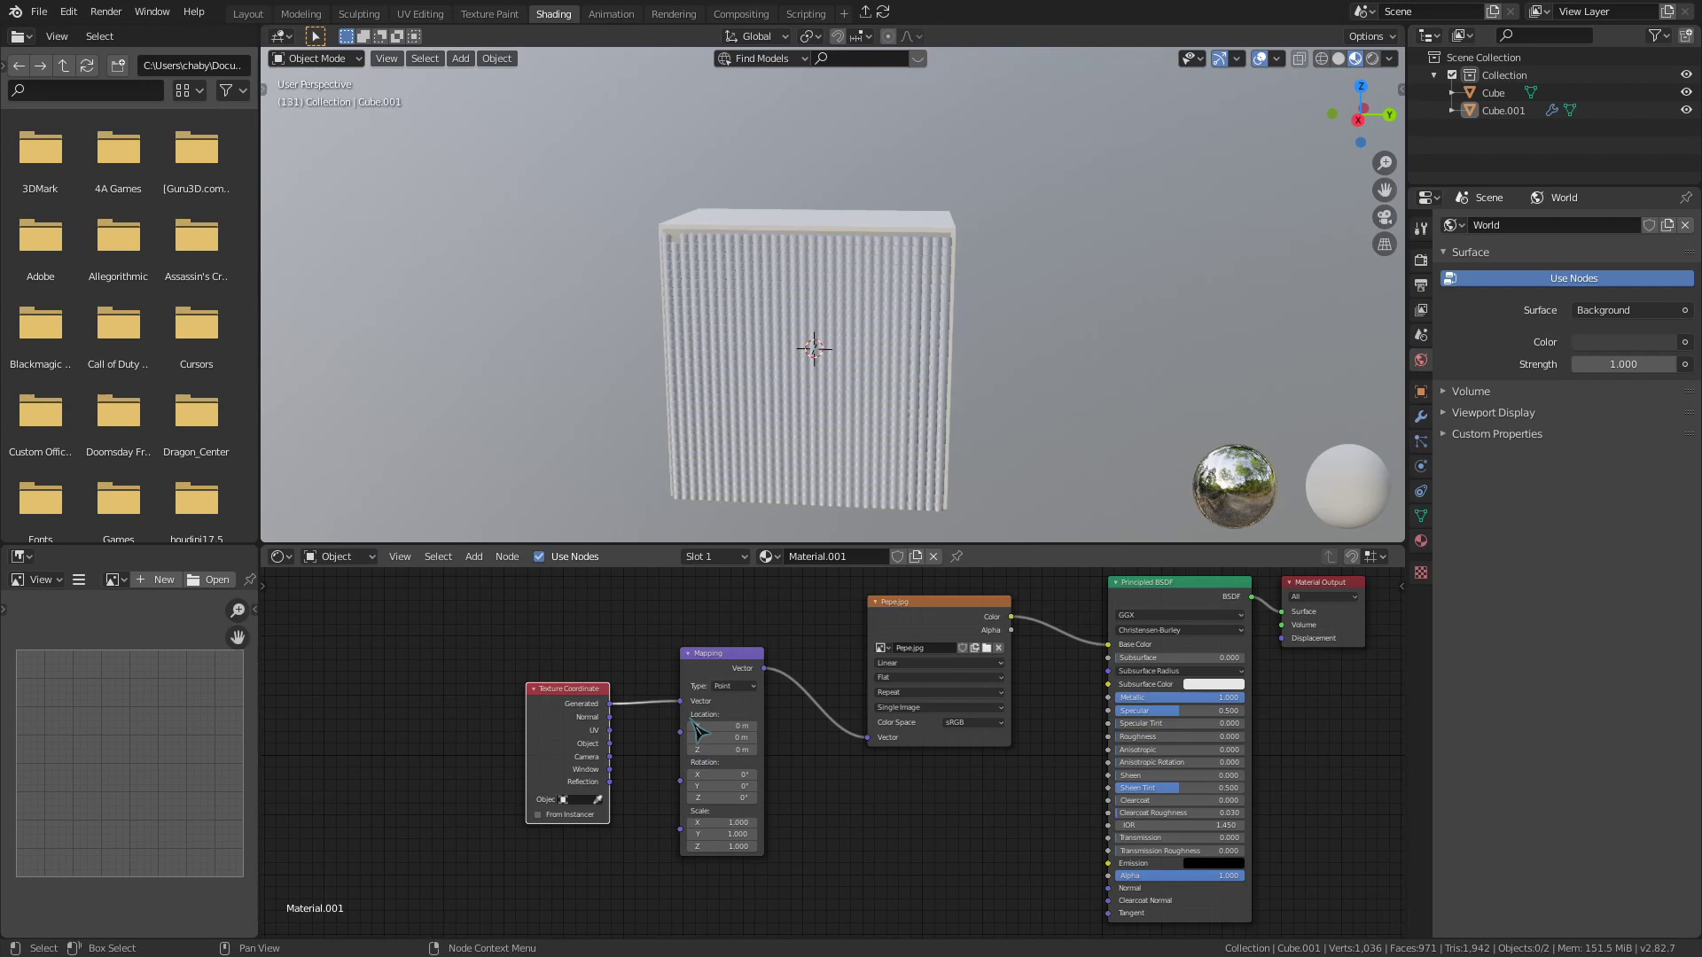
middle_drag(869, 681, 901, 675)
- Set the Mapping to location 1/1.5/4.1, Z rotation 90° and scale 4
scroll(874, 679, up, 1)
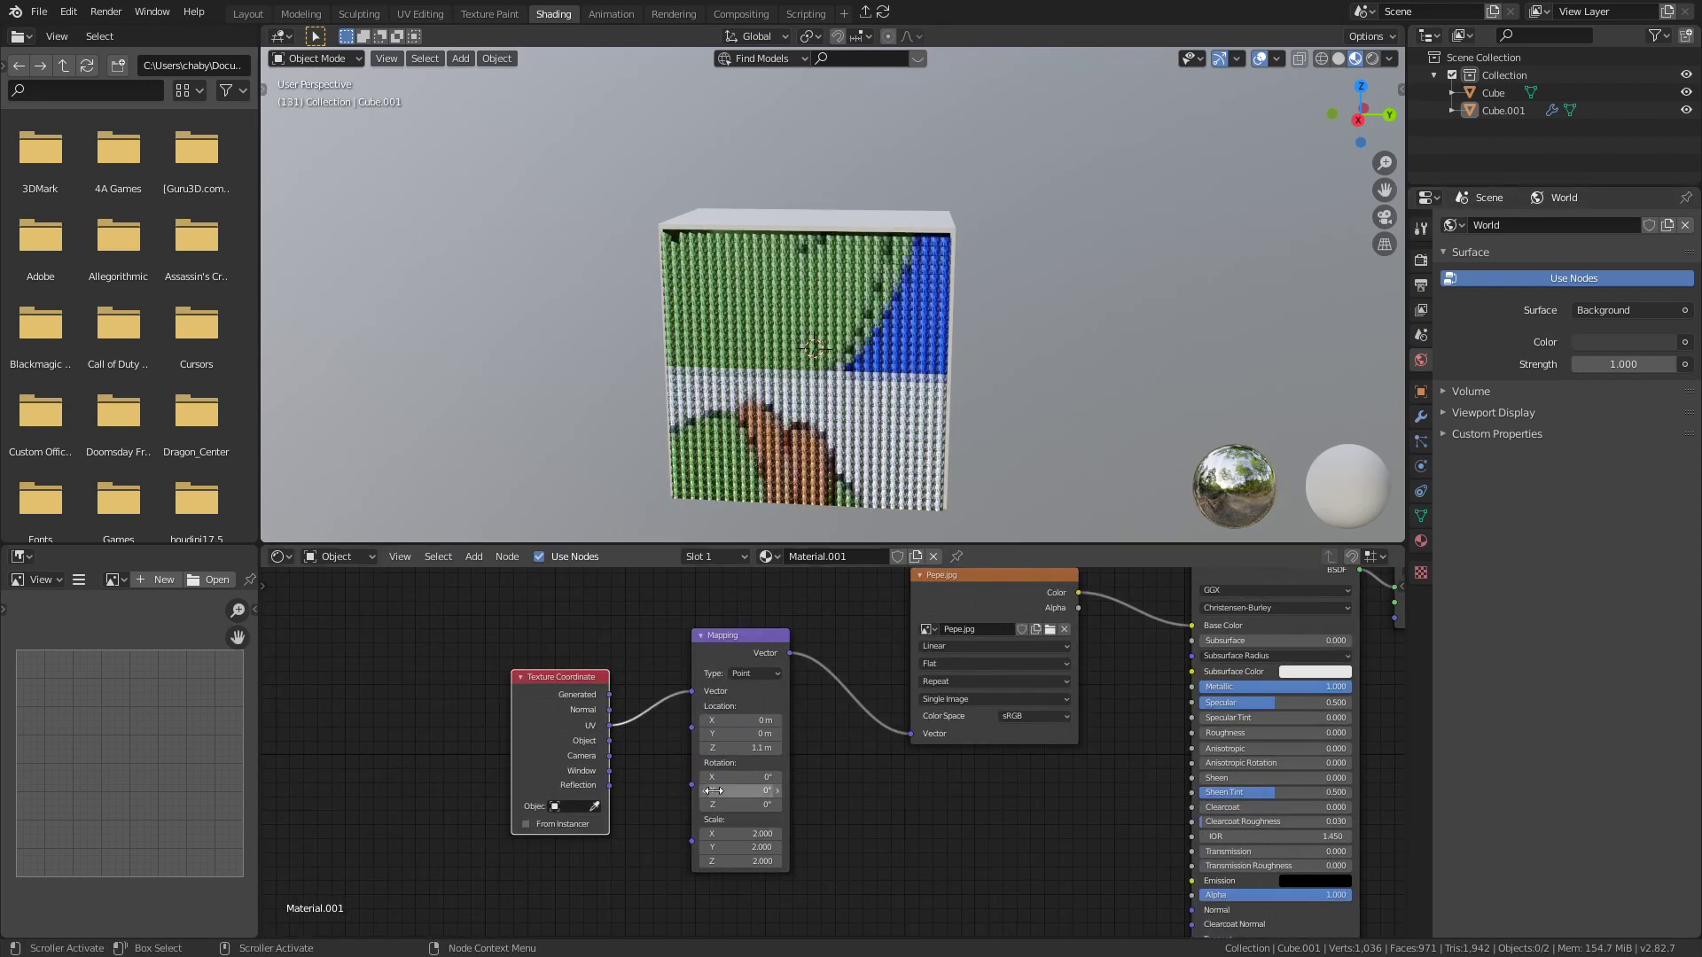
scroll(737, 783, up, 2)
mouse_move(754, 750)
mouse_down()
mouse_move(793, 751)
mouse_move(774, 734)
mouse_up()
drag(758, 717, 773, 718)
drag(760, 801, 768, 800)
drag(759, 785, 767, 784)
drag(760, 817, 851, 818)
drag(764, 734, 790, 734)
drag(764, 850, 764, 883)
text(4)
key(Return)
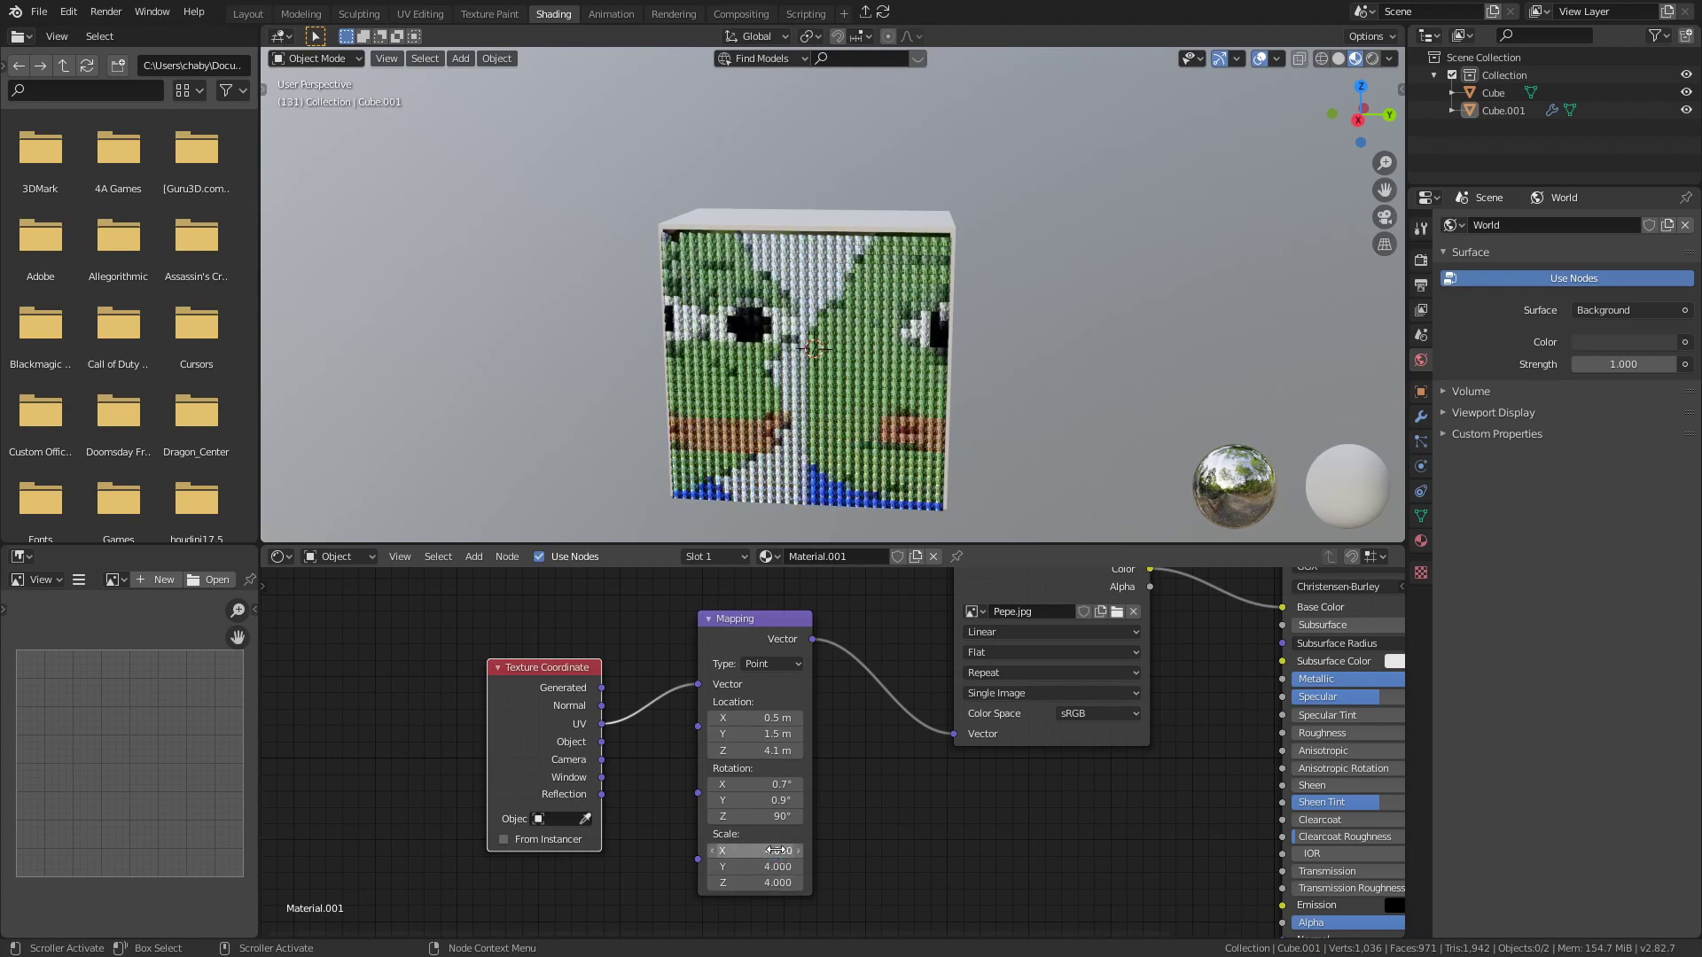
drag(769, 734, 742, 733)
drag(764, 718, 790, 734)
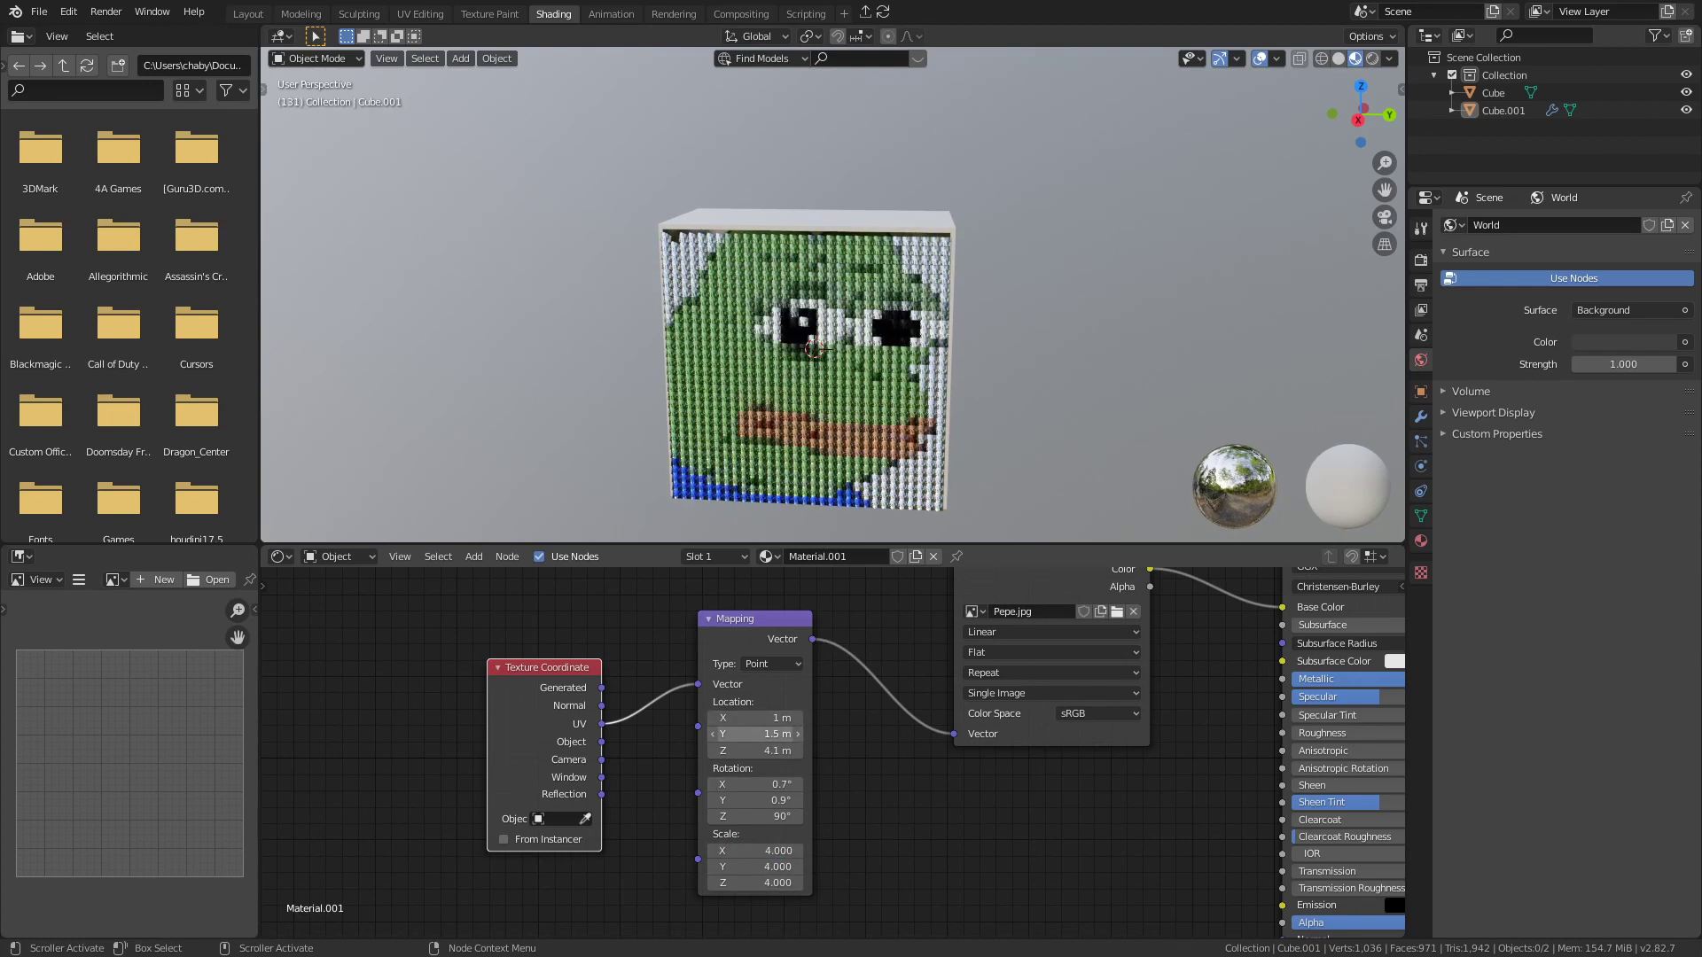
middle_drag(1007, 431, 1027, 407)
- Insert a Vector Math node set to Snap between the Mapping node and the image
scroll(970, 722, down, 1)
middle_drag(390, 687, 591, 642)
key(shift+a)
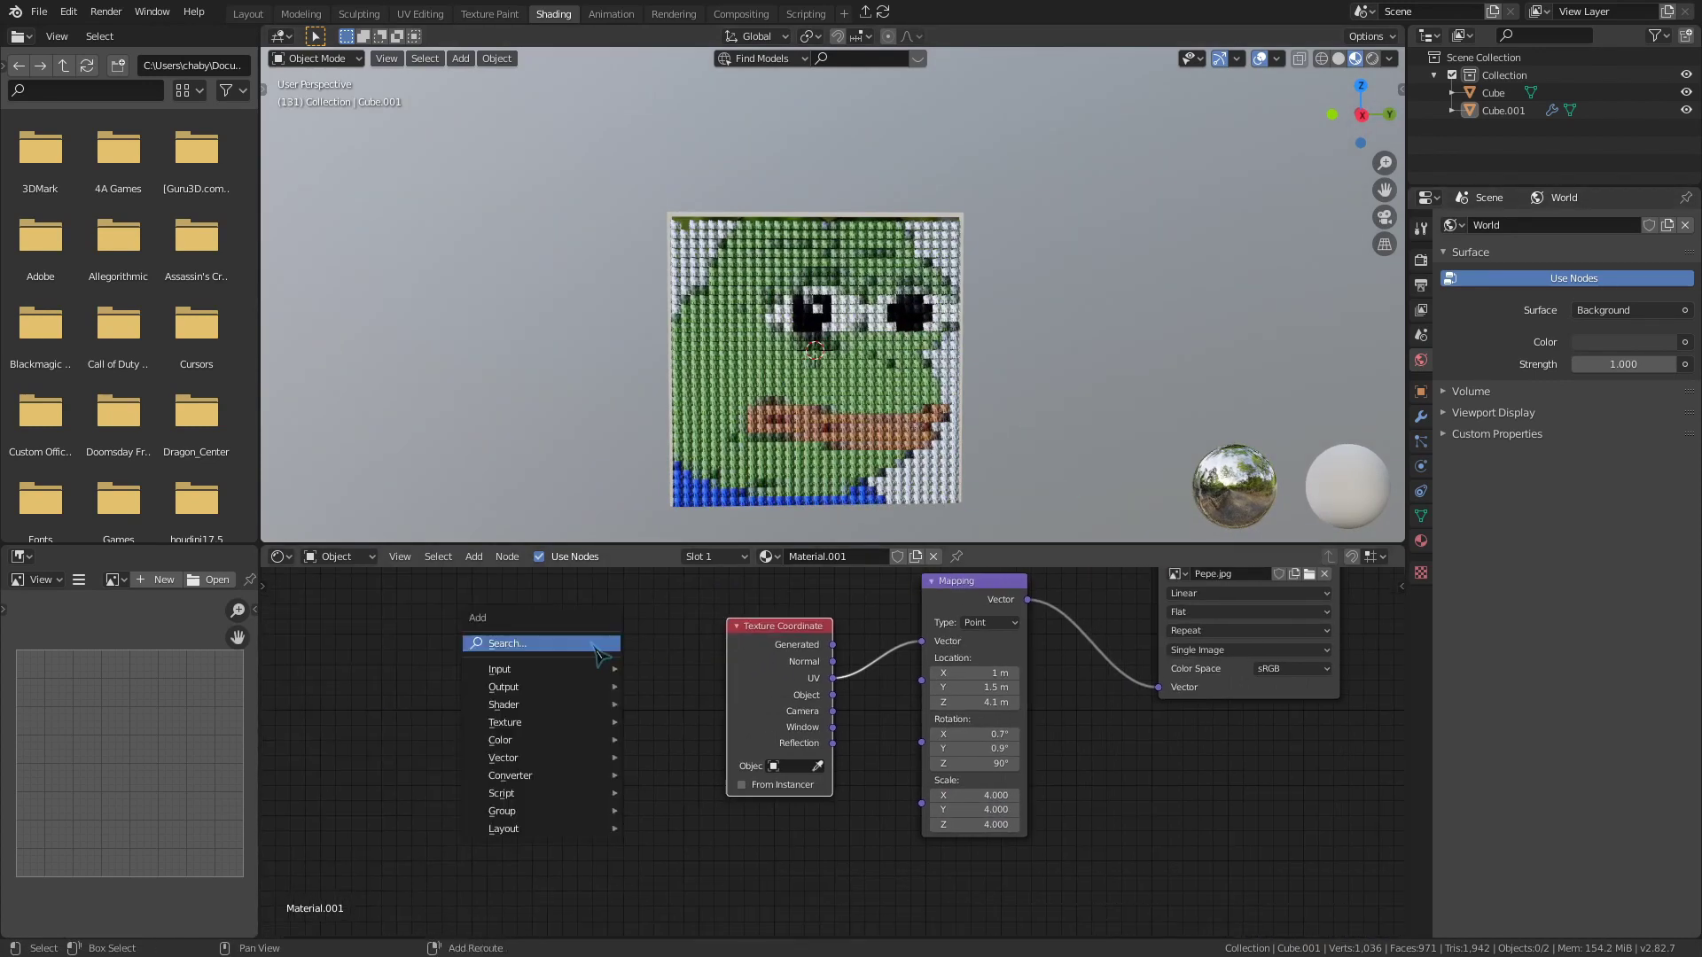
click(591, 641)
text(vector )
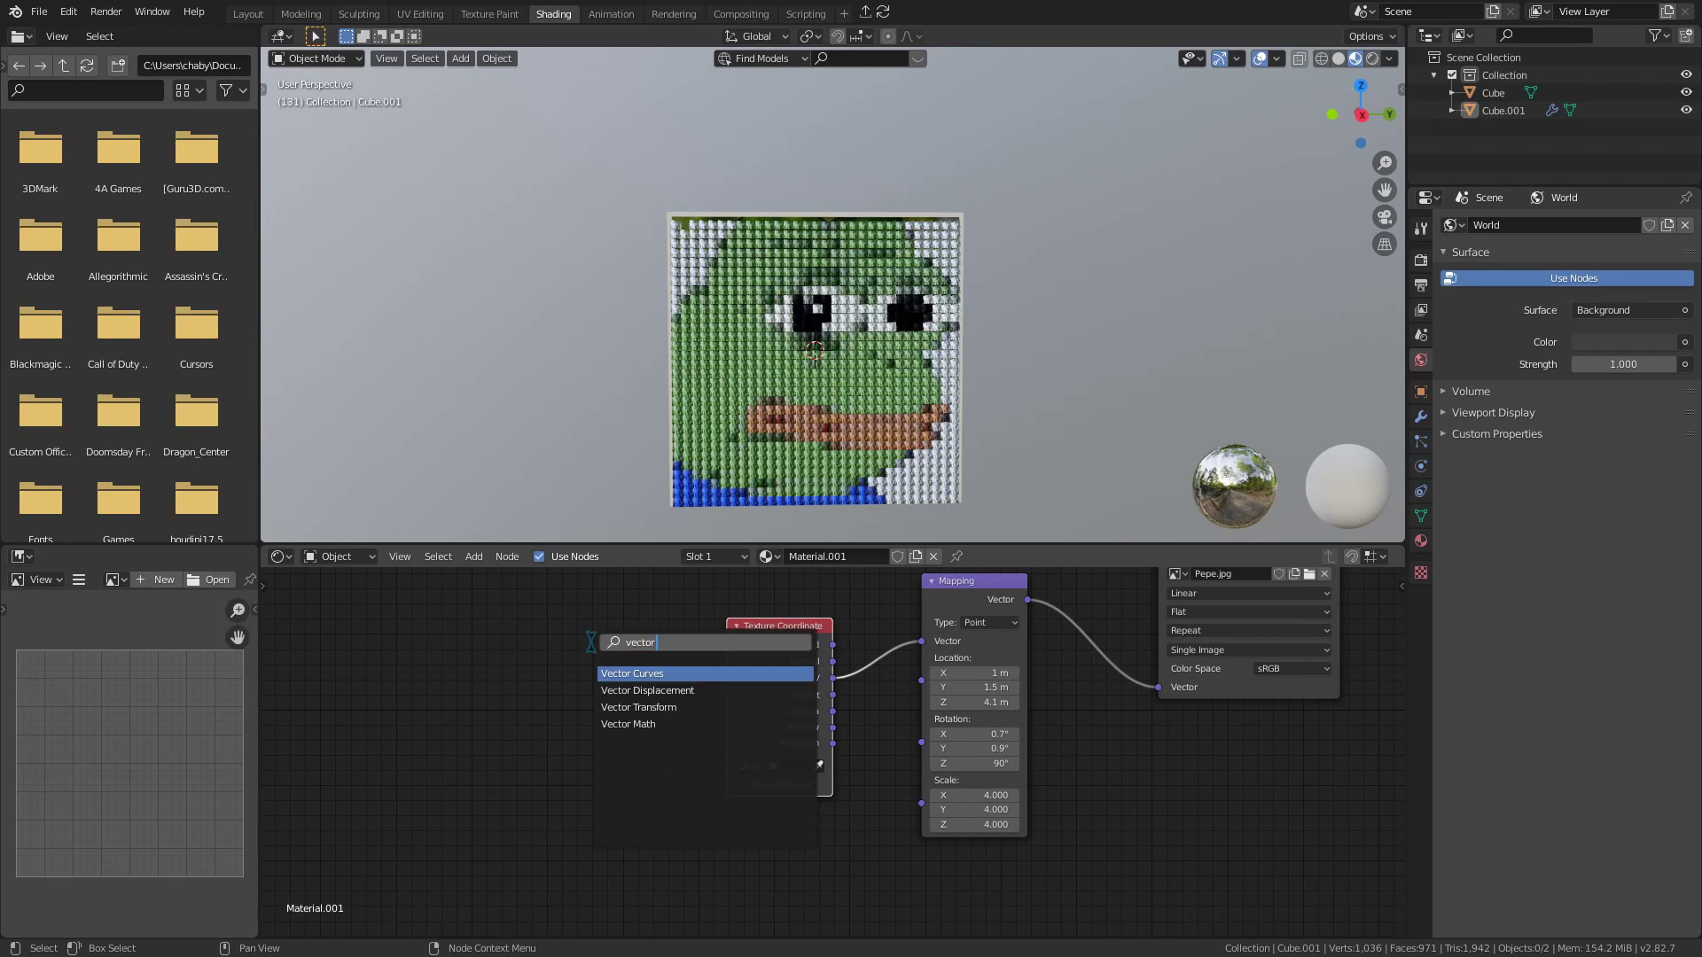
text(m)
key(Return)
click(1045, 612)
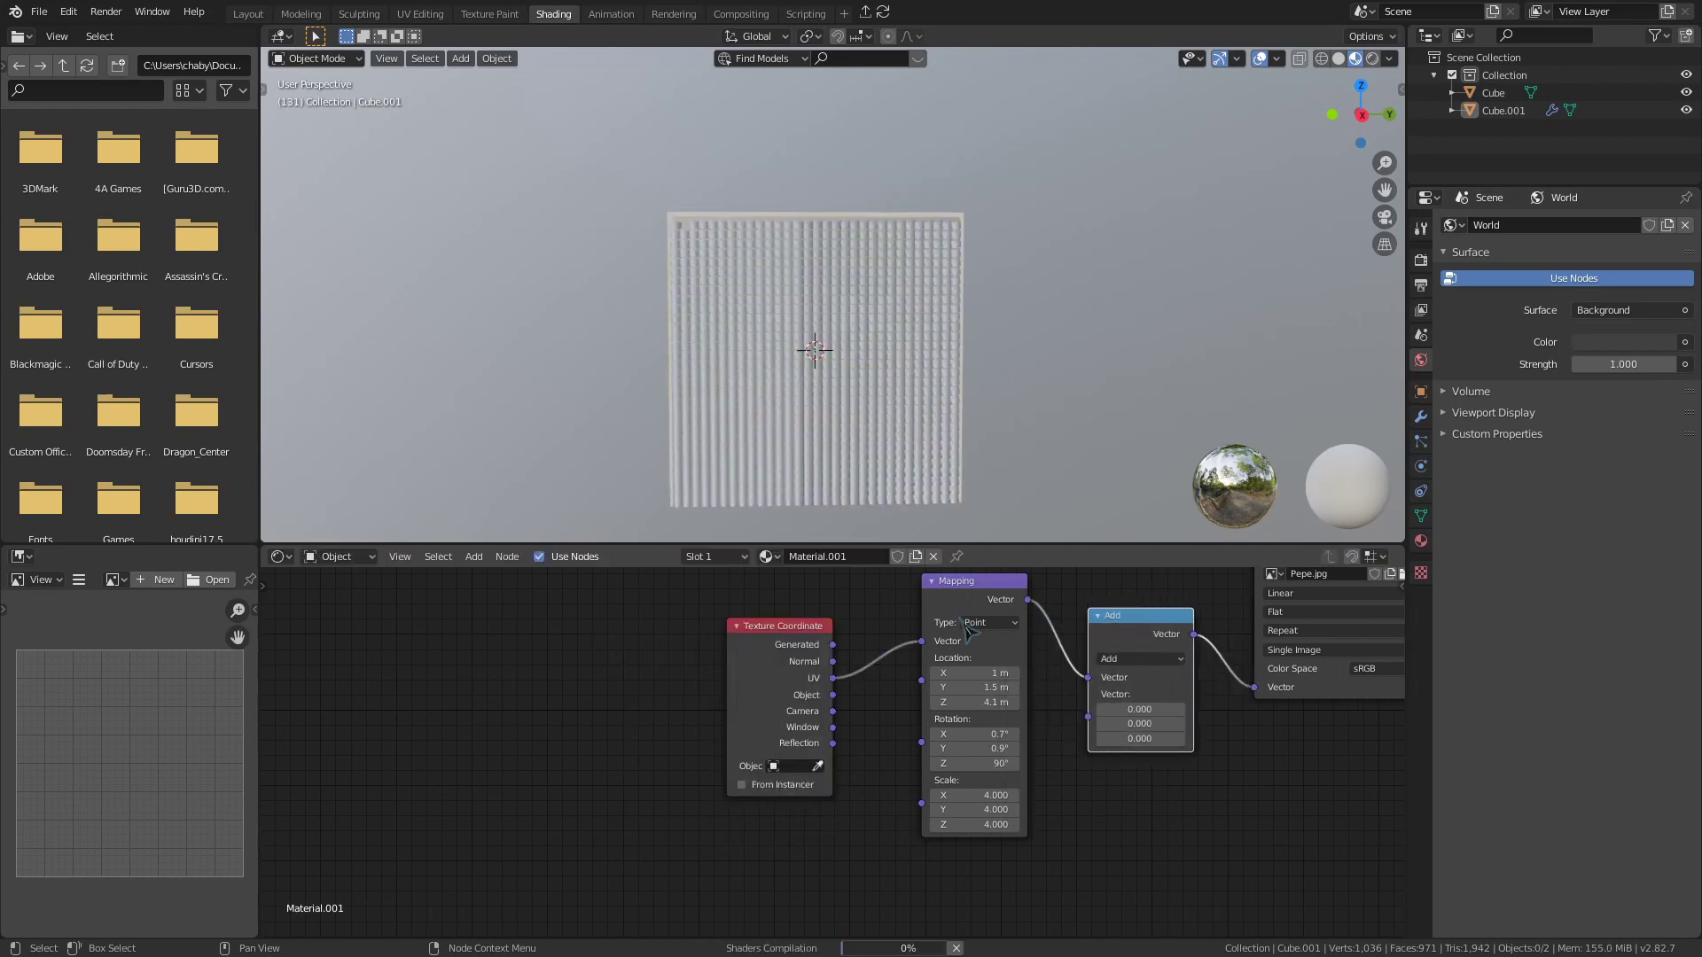
click(1148, 660)
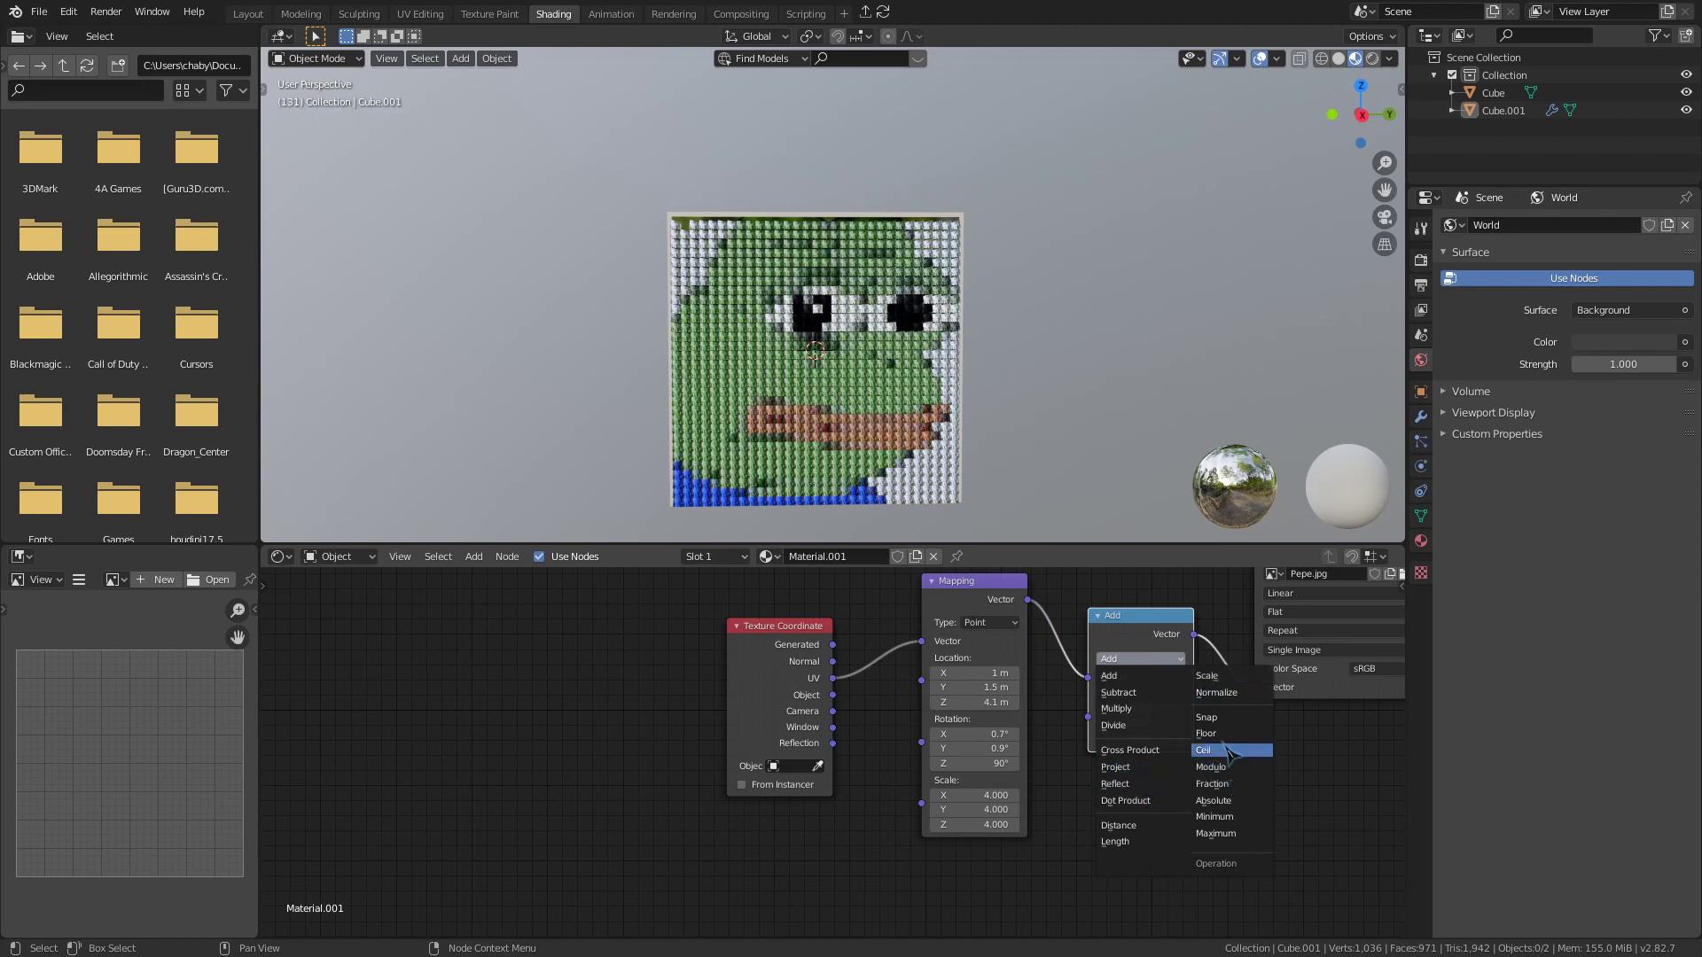
click(1217, 718)
- Add a Math node feeding the Snap node's increment, moving the coordinate nodes aside
drag(573, 653, 1068, 686)
key(g)
click(644, 633)
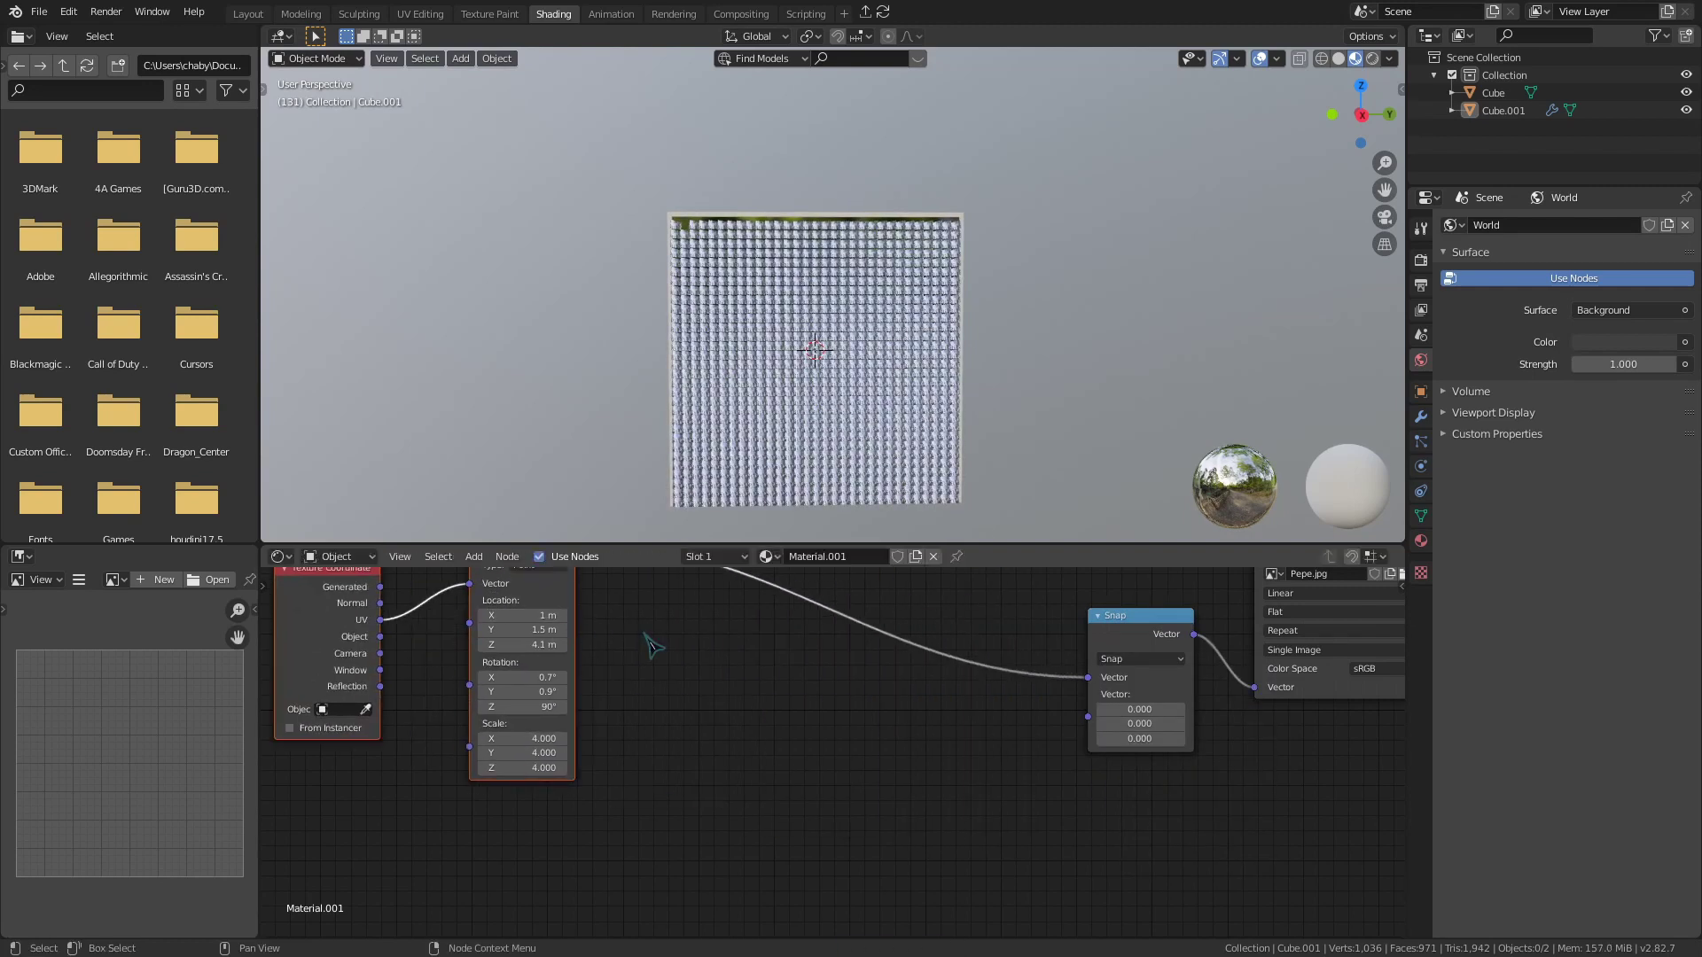
key(shift+a)
click(762, 640)
text(math)
key(Return)
click(790, 649)
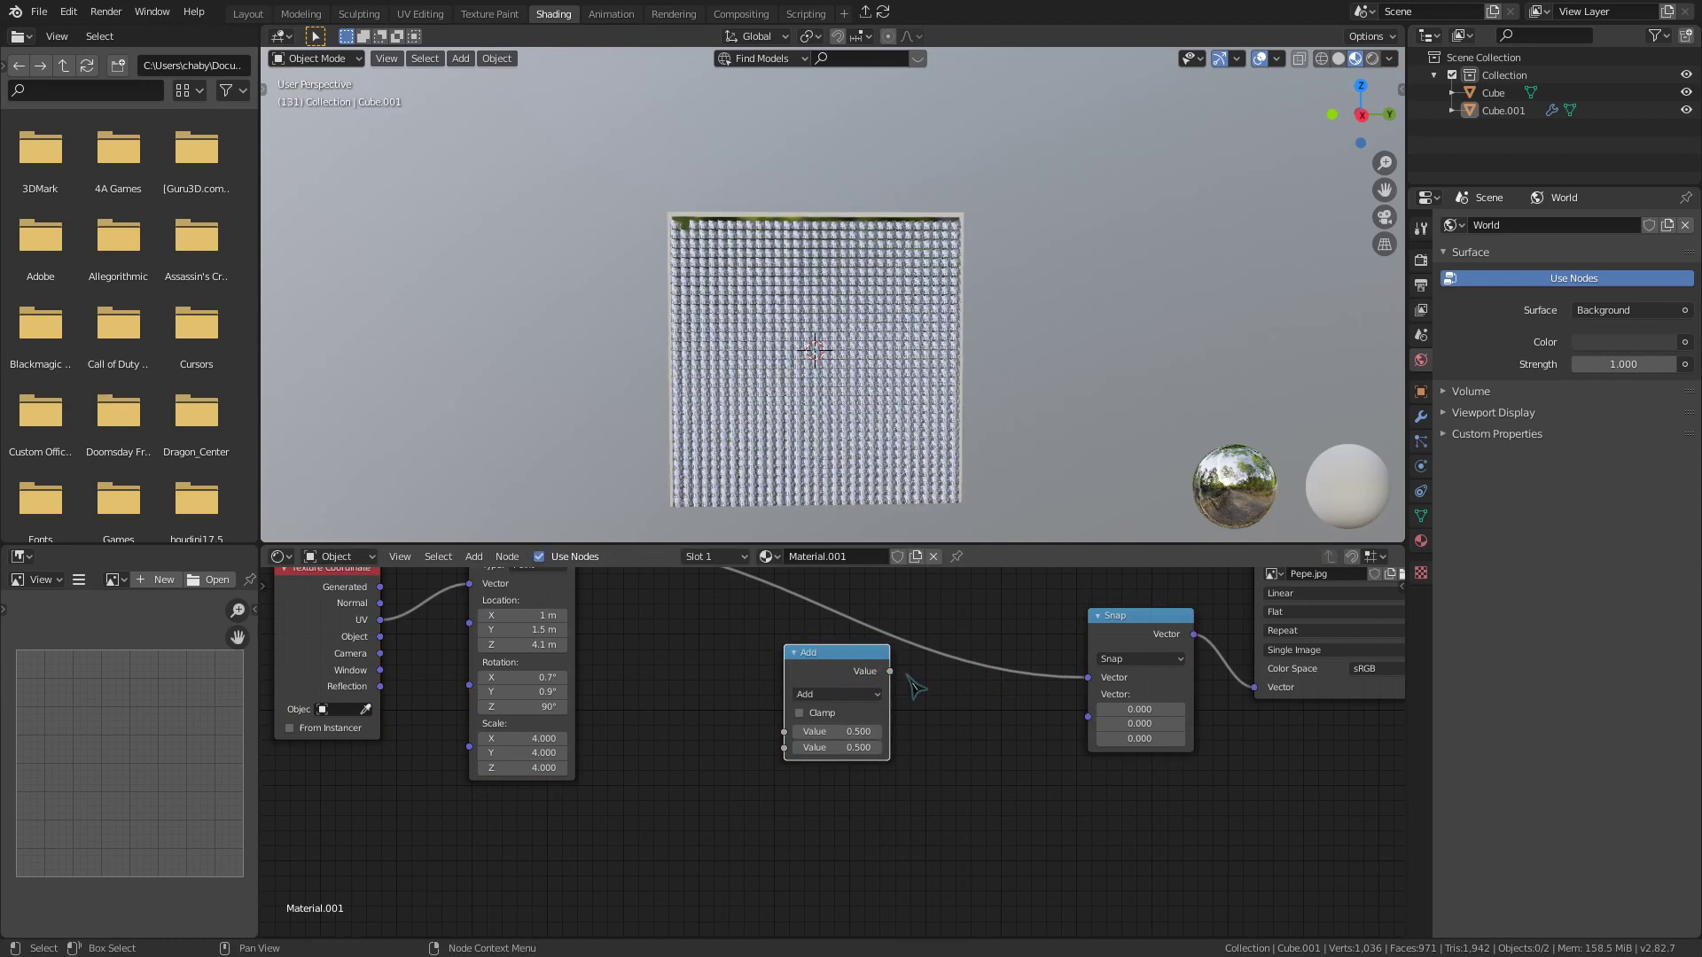
drag(889, 671, 1094, 716)
drag(824, 676, 843, 785)
- Make the Math node divide 1 by a new Value node set to 13.3
key(shift+a)
click(696, 750)
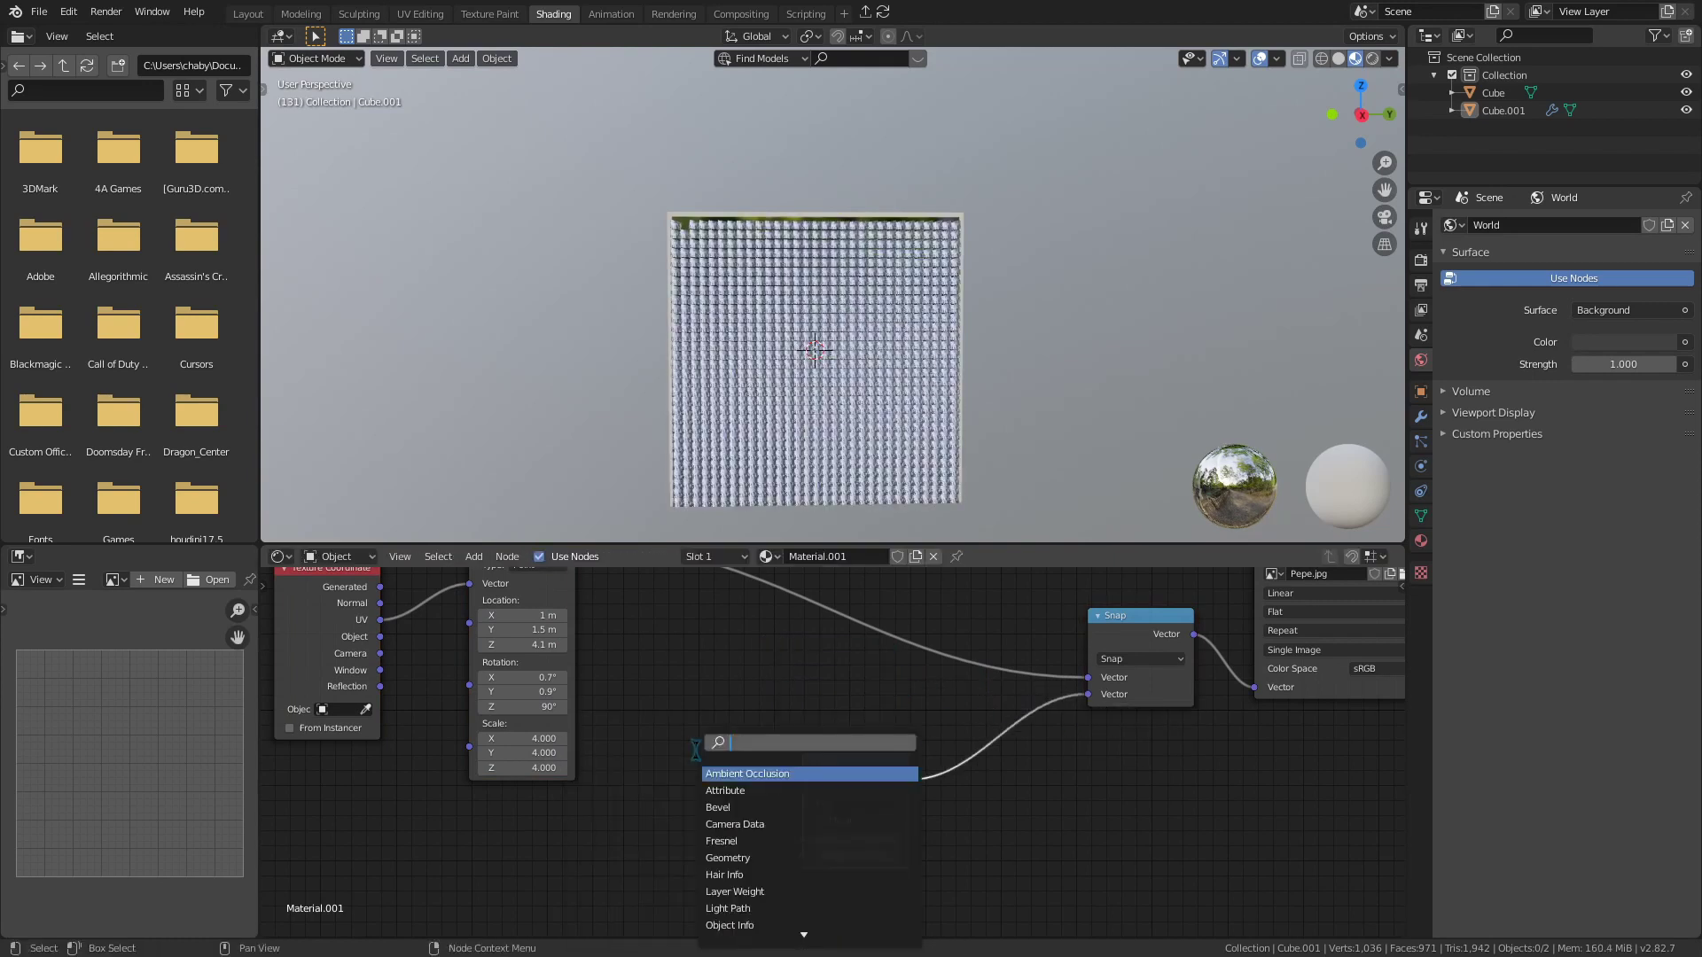
text(val)
key(Return)
click(537, 802)
drag(647, 826, 803, 856)
click(855, 802)
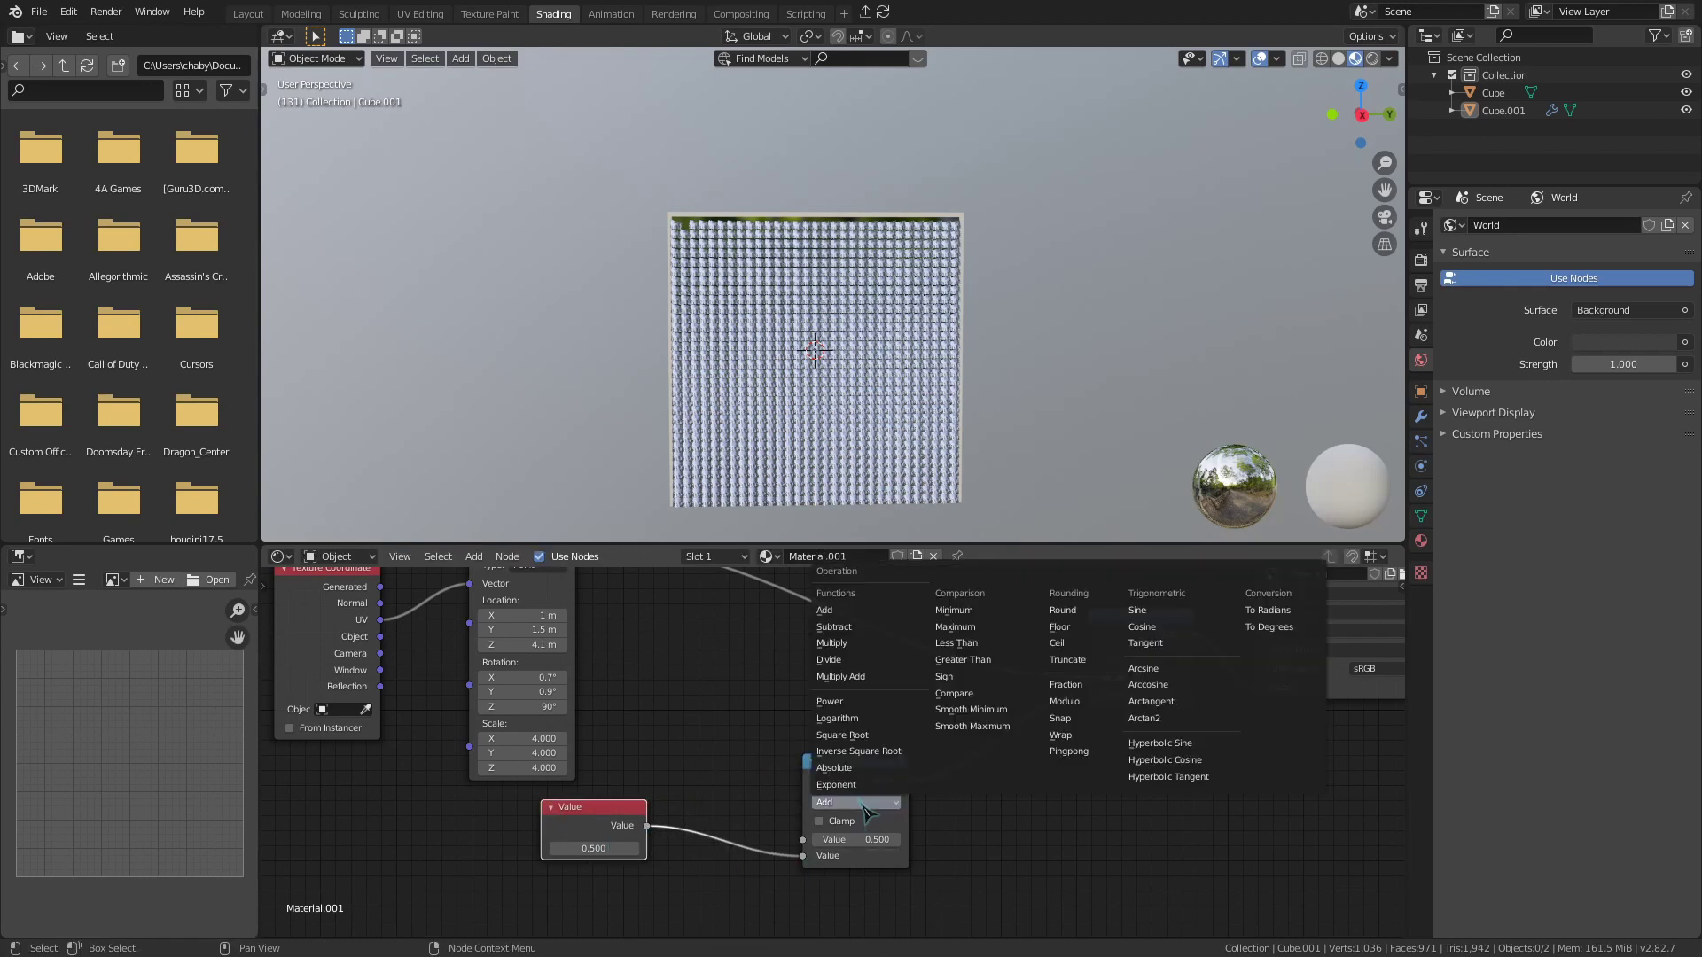
click(848, 660)
click(856, 840)
text(1)
key(Return)
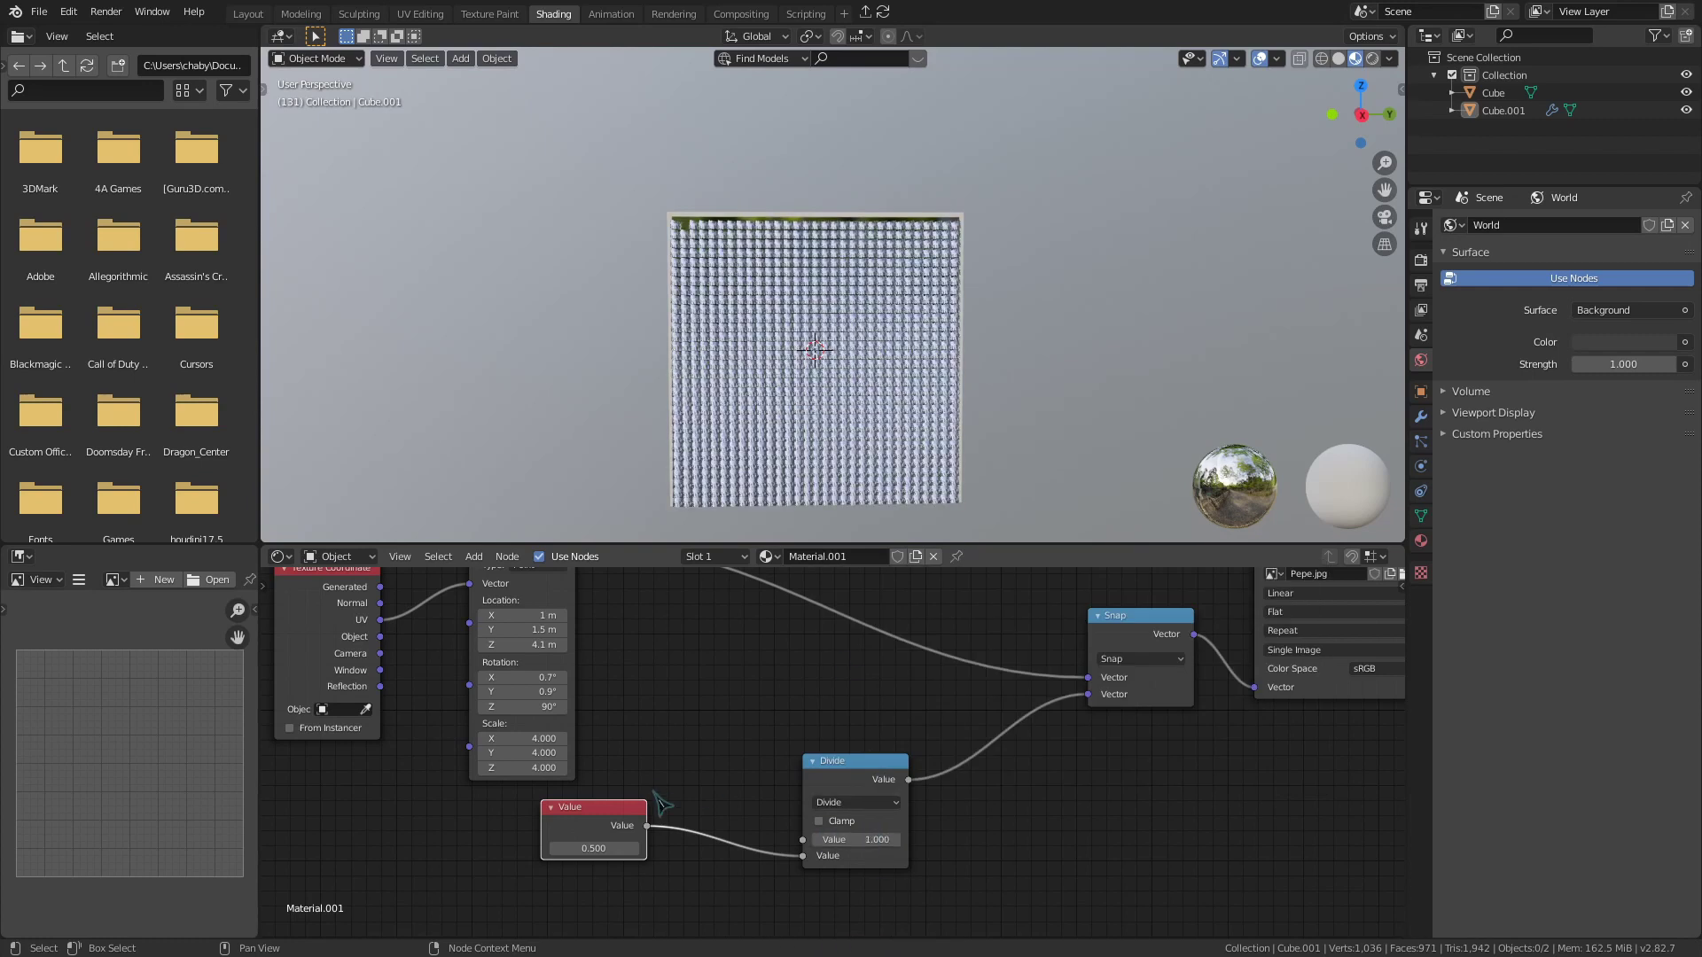
drag(592, 849, 700, 849)
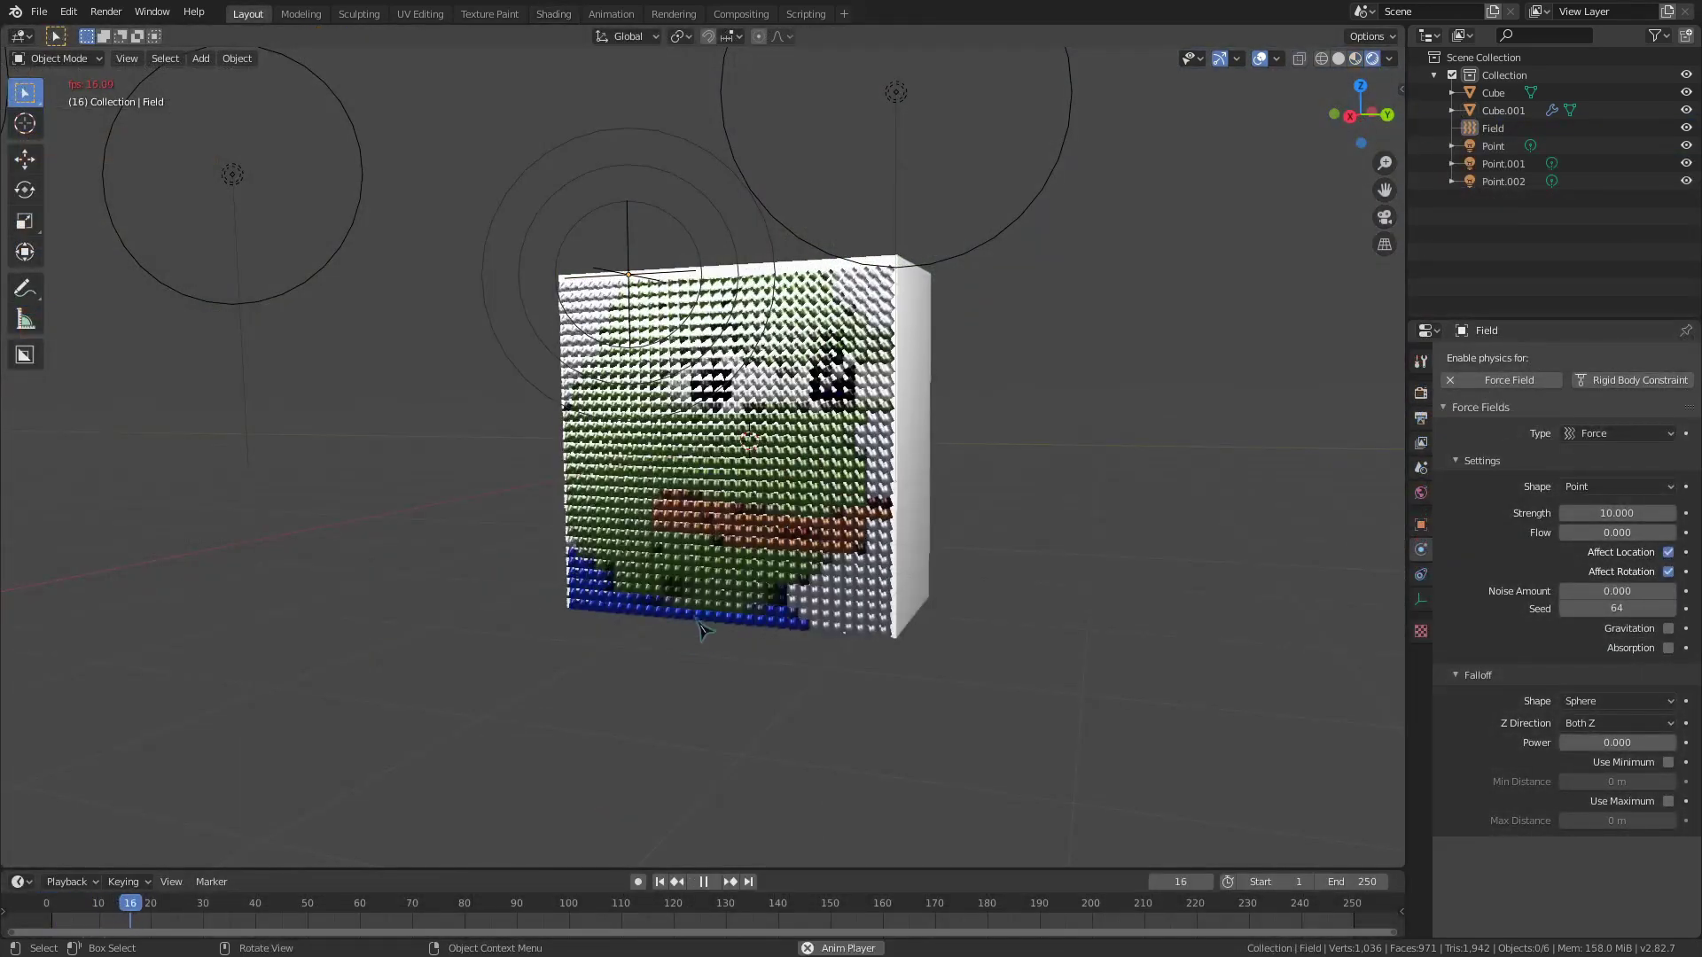
- Pause playback and orbit to a more frontal view of the sequin-covered box
key(space)
scroll(831, 414, up, 7)
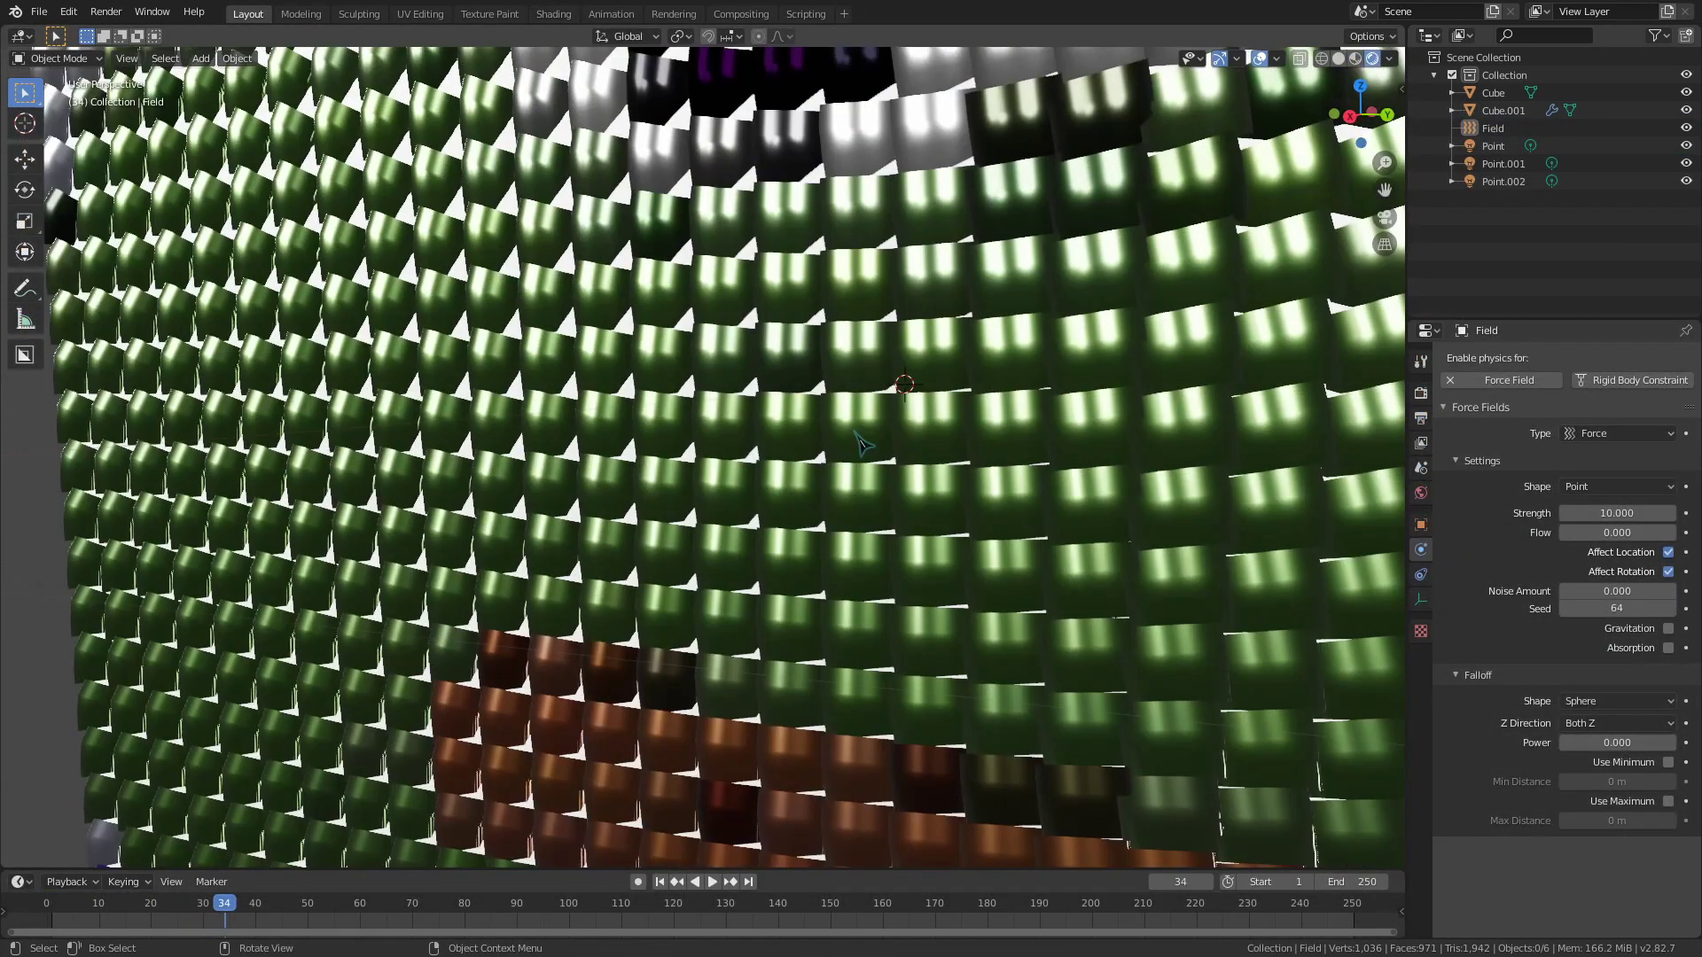
middle_drag(851, 436, 696, 431)
scroll(908, 481, down, 10)
drag(696, 431, 706, 426)
scroll(706, 425, down, 5)
middle_drag(706, 426, 816, 517)
scroll(741, 409, down, 1)
scroll(743, 407, up, 2)
- Select the Field force object, resume playback, and begin dragging it right of the box
click(683, 364)
scroll(682, 364, up, 4)
key(space)
key(g)
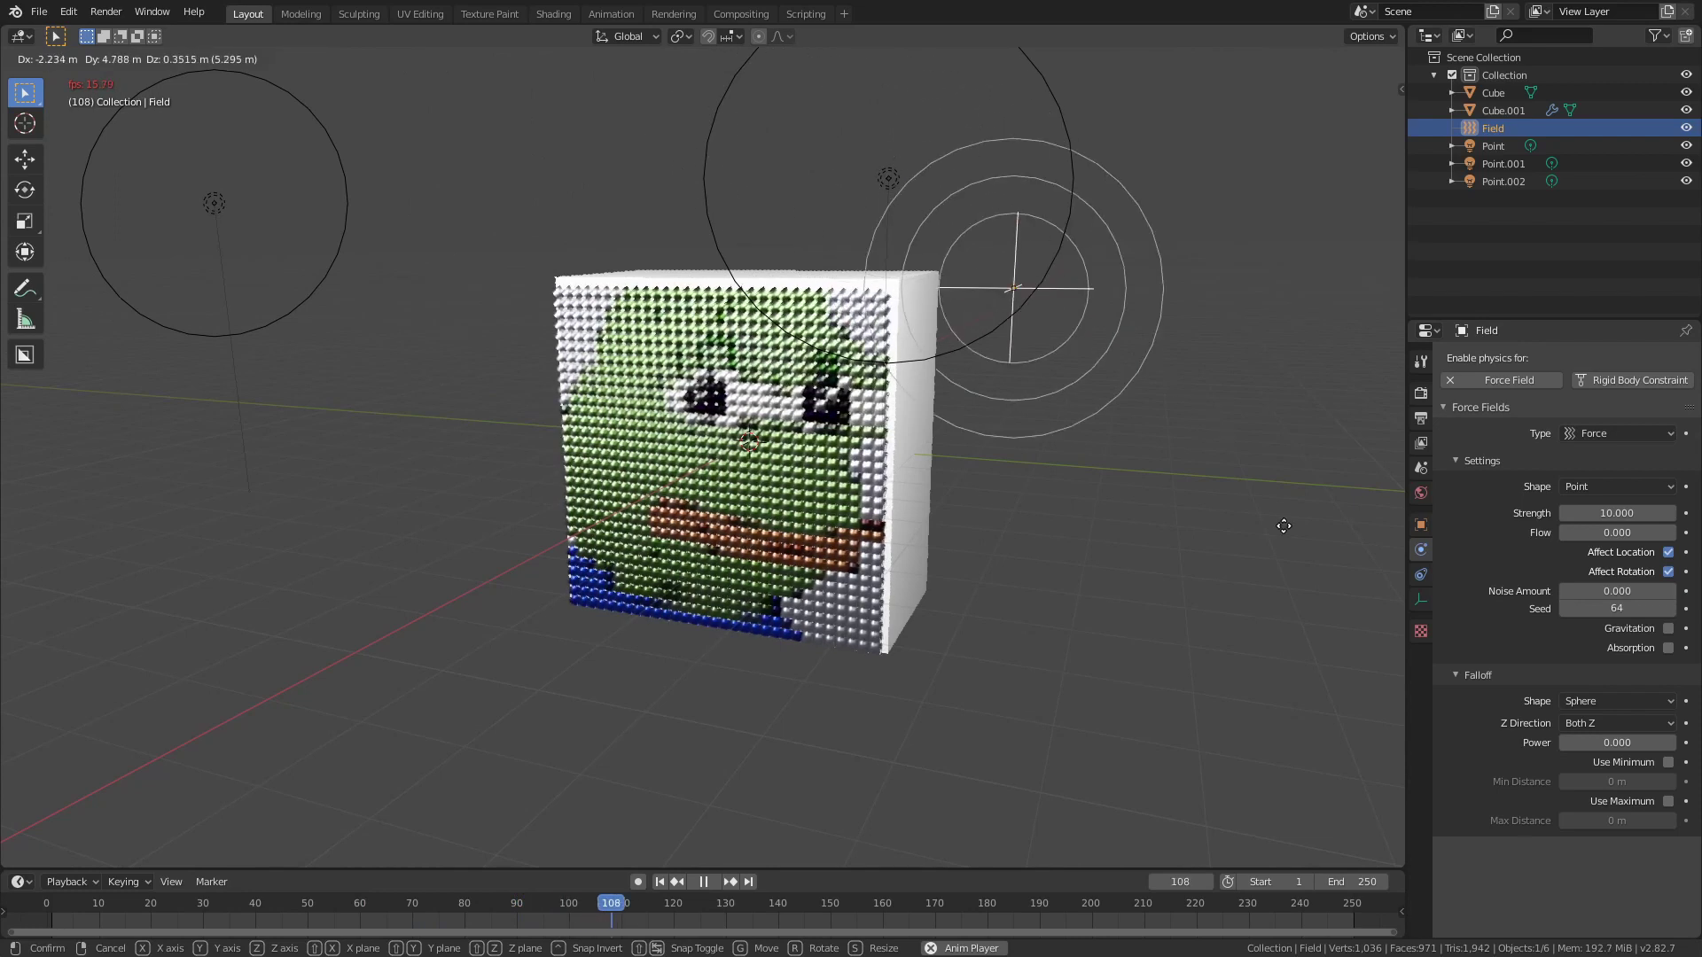
- Place the field right of the box, set its Noise Amount to 10, and start moving it left
click(1276, 585)
click(1634, 590)
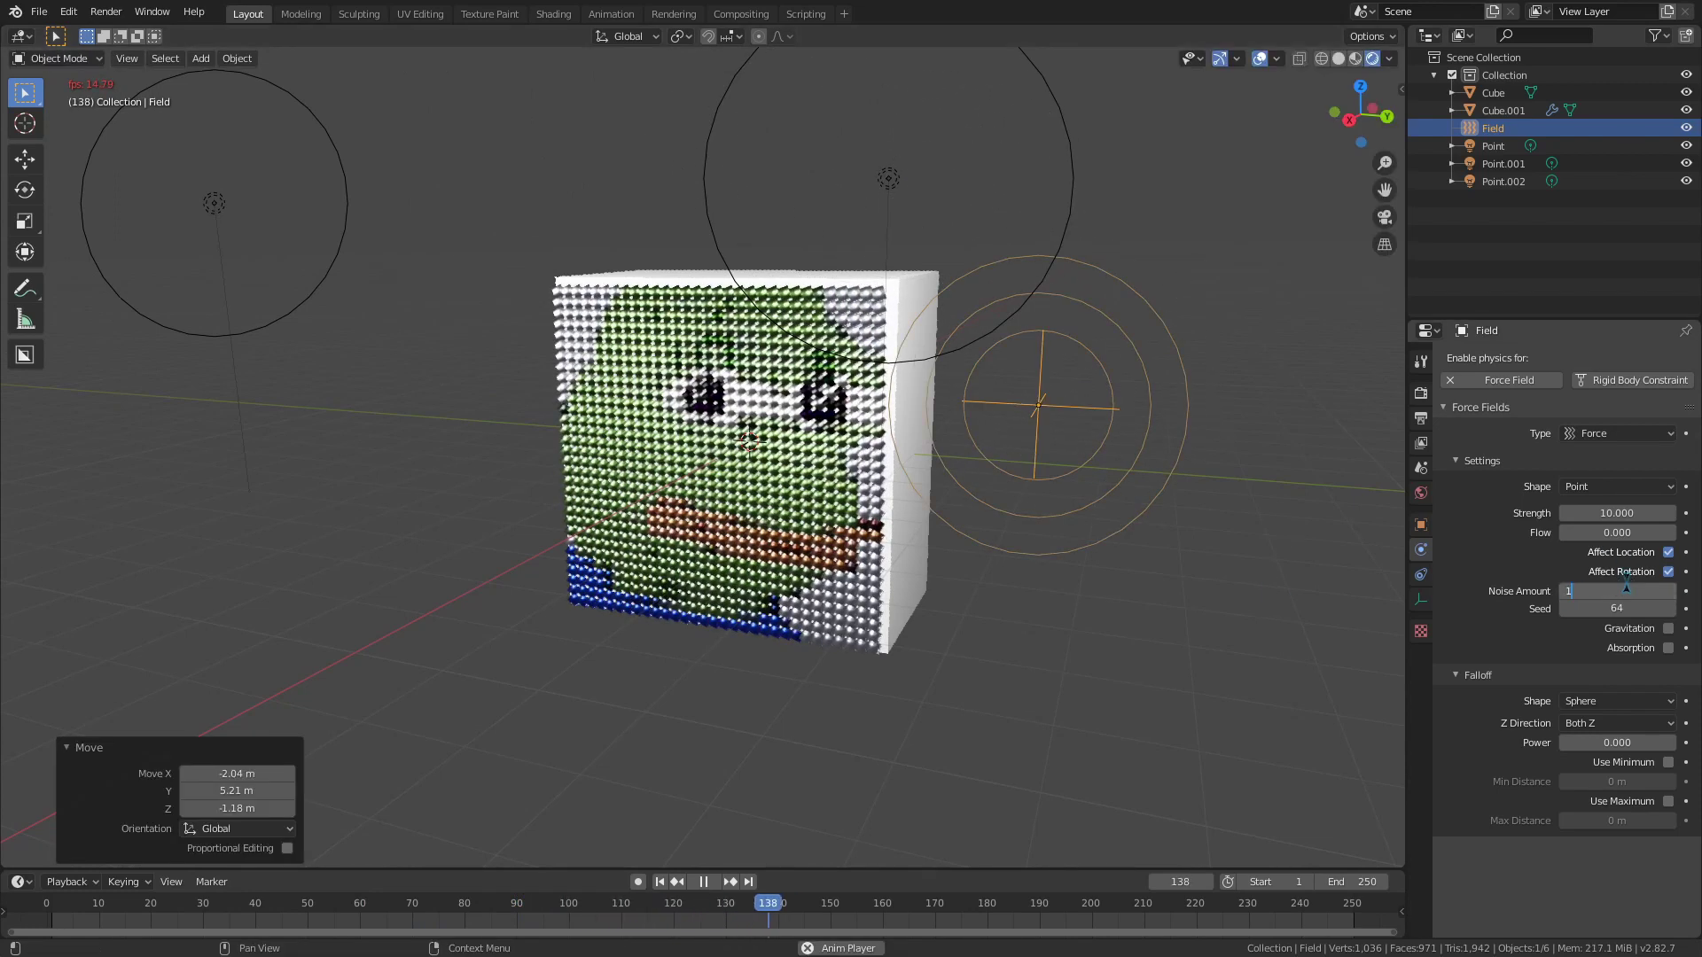
text(0)
key(Return)
key(g)
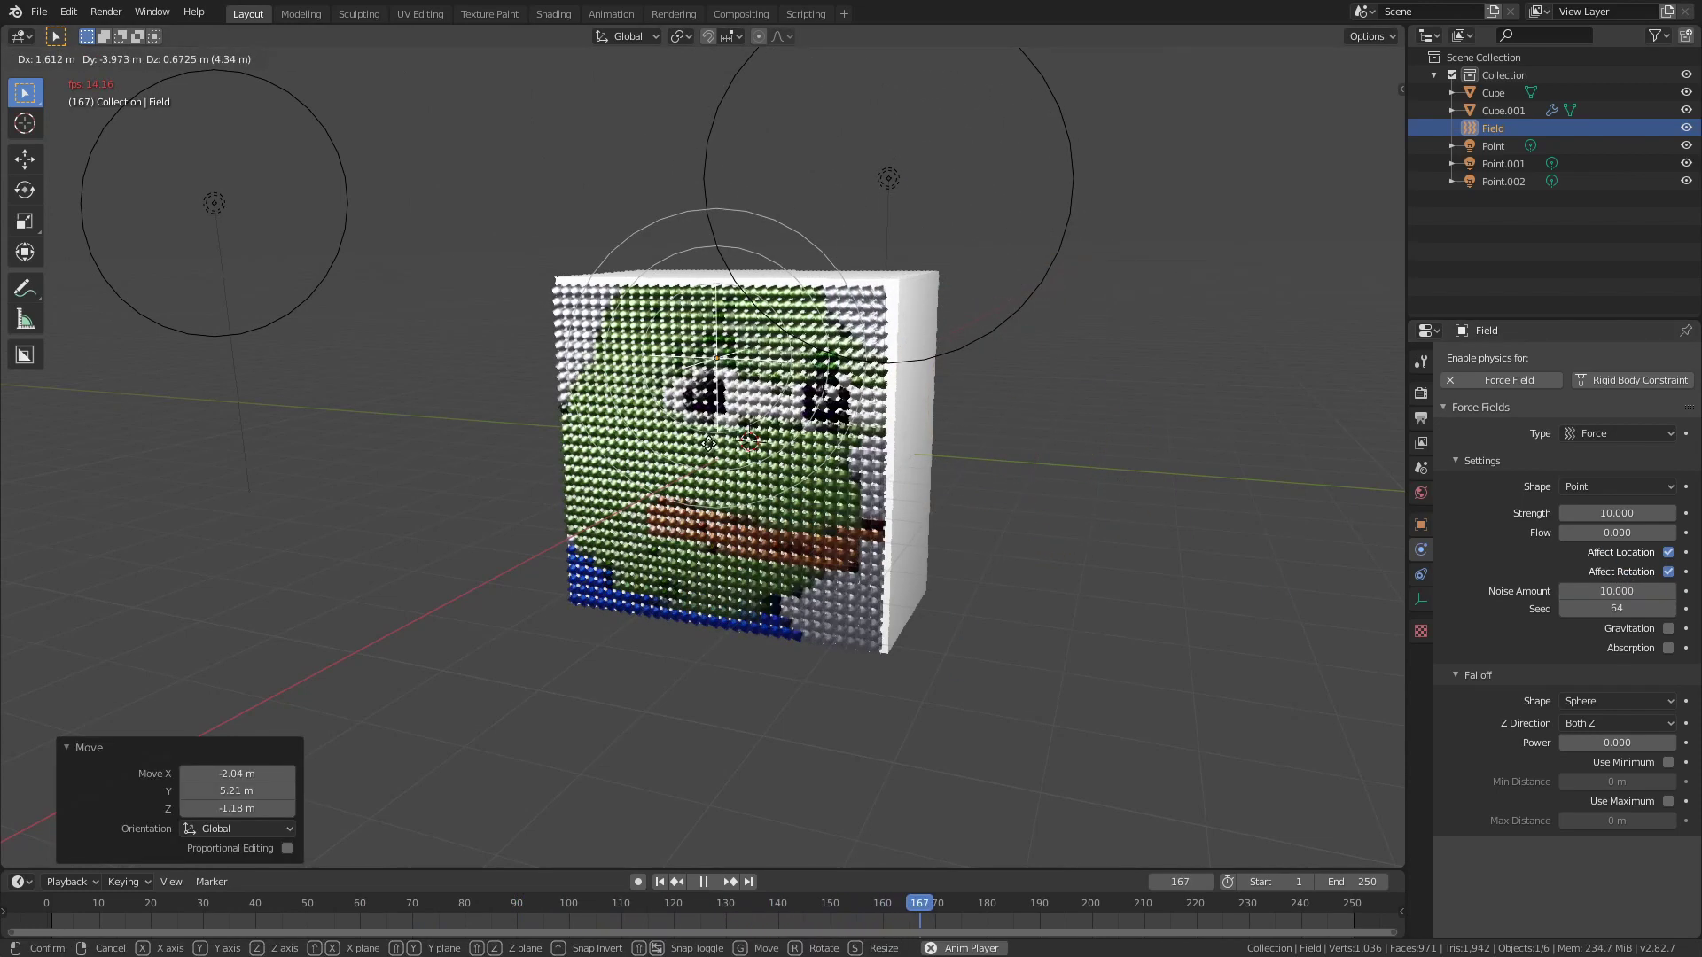